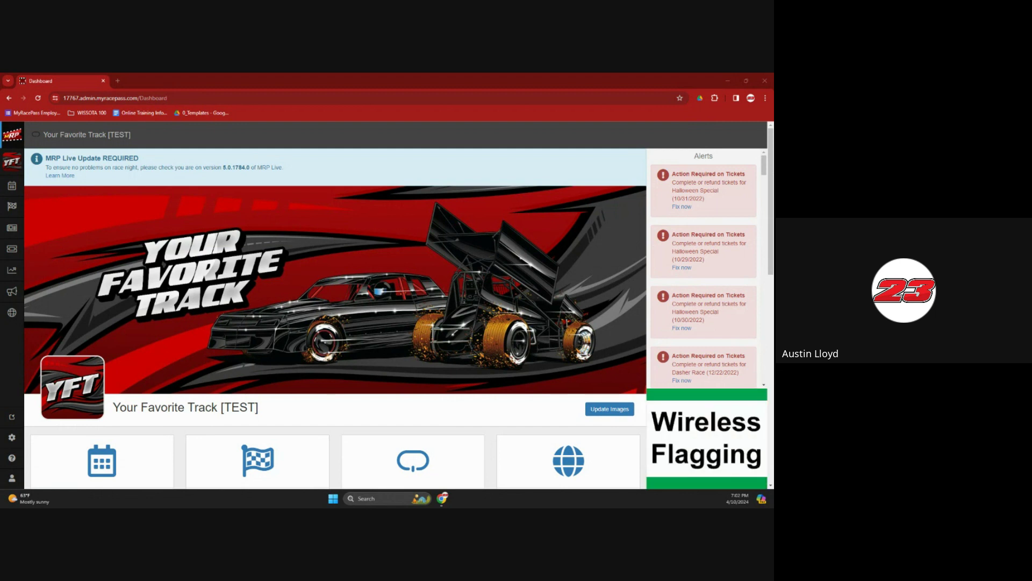
Open Race Management for today's event to reach its Race Setup page
{"action": "left_click", "coordinate": [17, 209]}
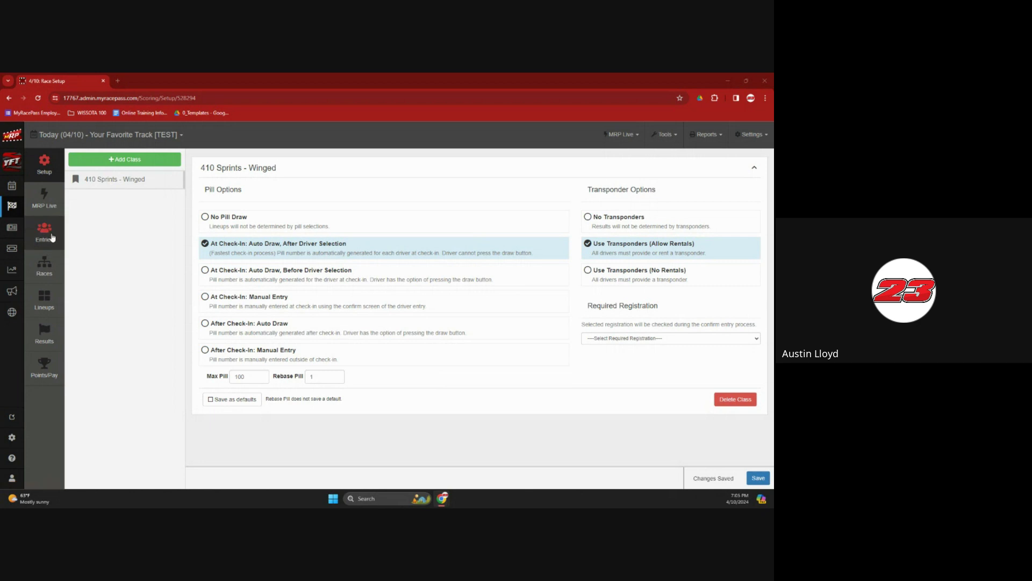
Open the Entries list for the 410 Sprints - Winged class
{"action": "left_click", "coordinate": [51, 236]}
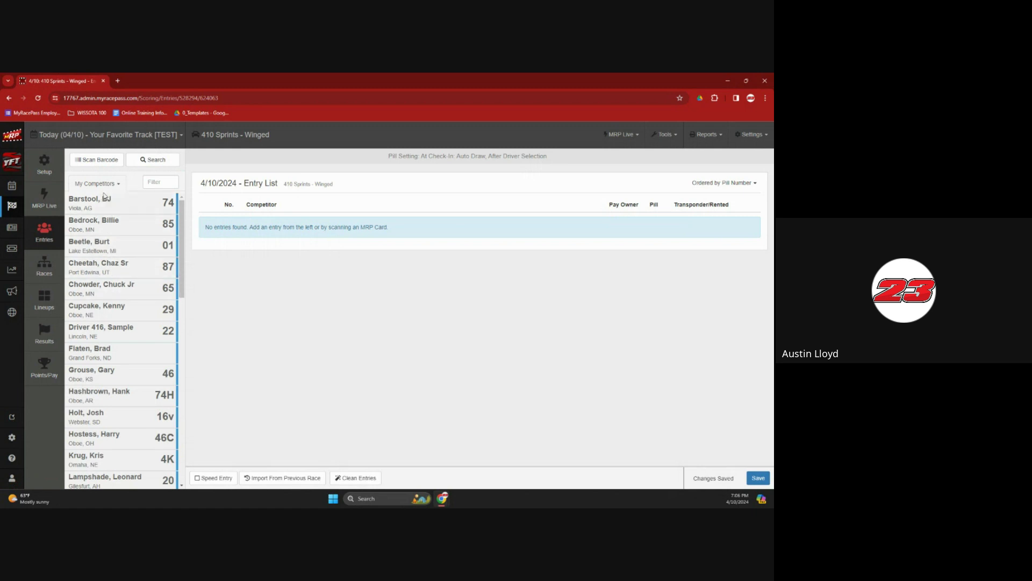
{"action": "left_click", "coordinate": [152, 183]}
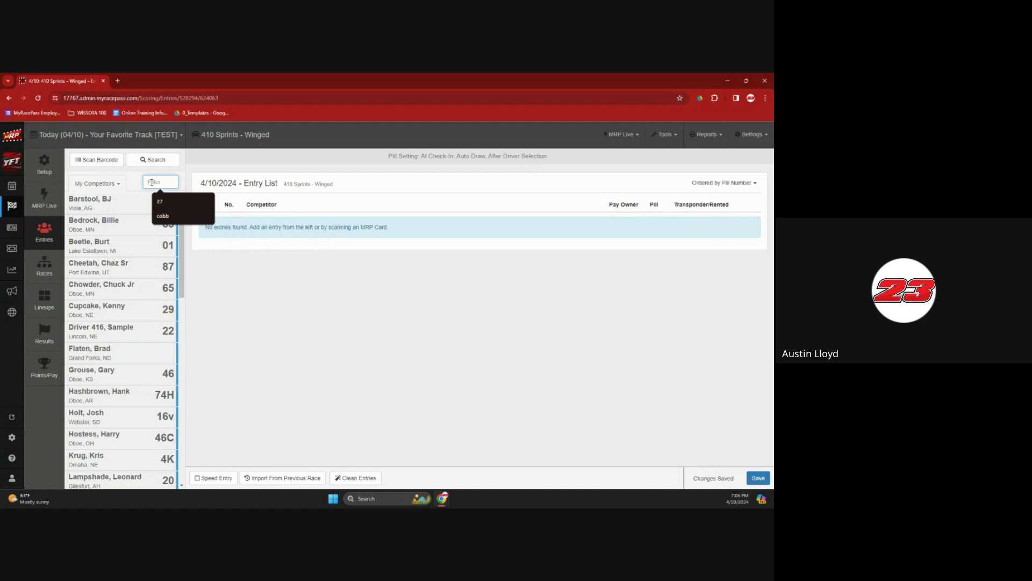
{"action": "type", "text": "23"}
{"action": "double_click", "coordinate": [155, 182]}
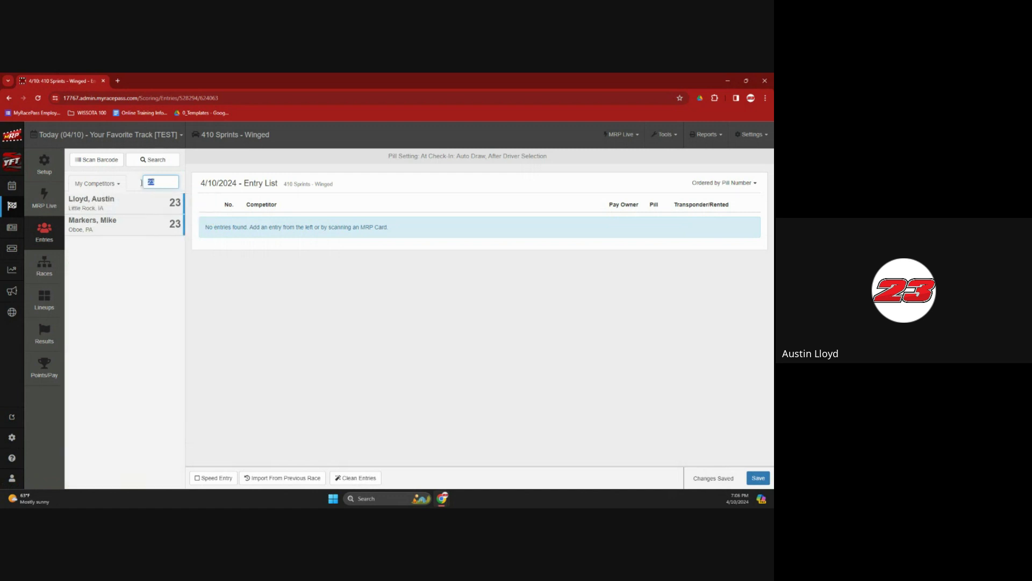
{"action": "key", "text": "BackSpace"}
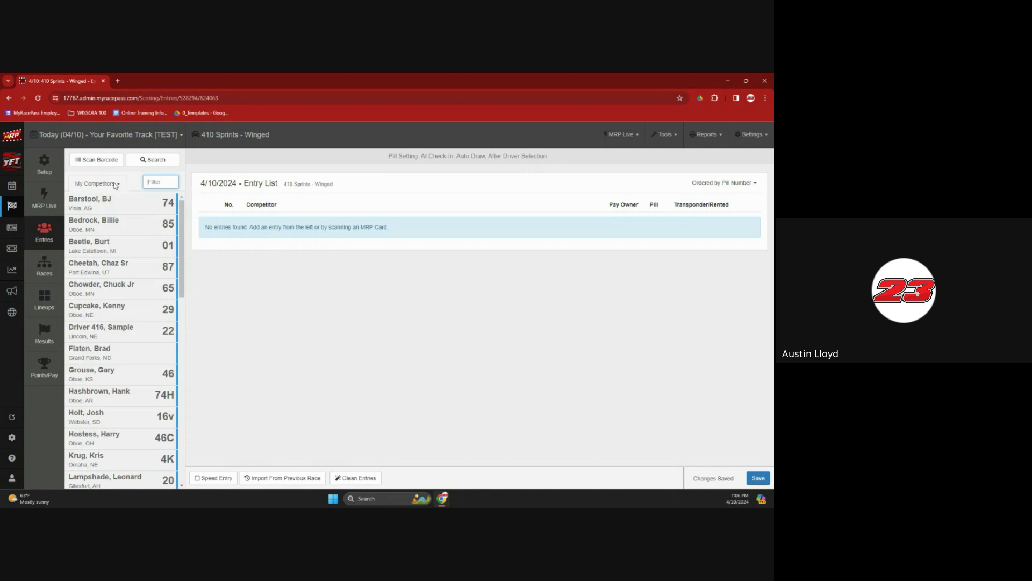
{"action": "left_click", "coordinate": [116, 184]}
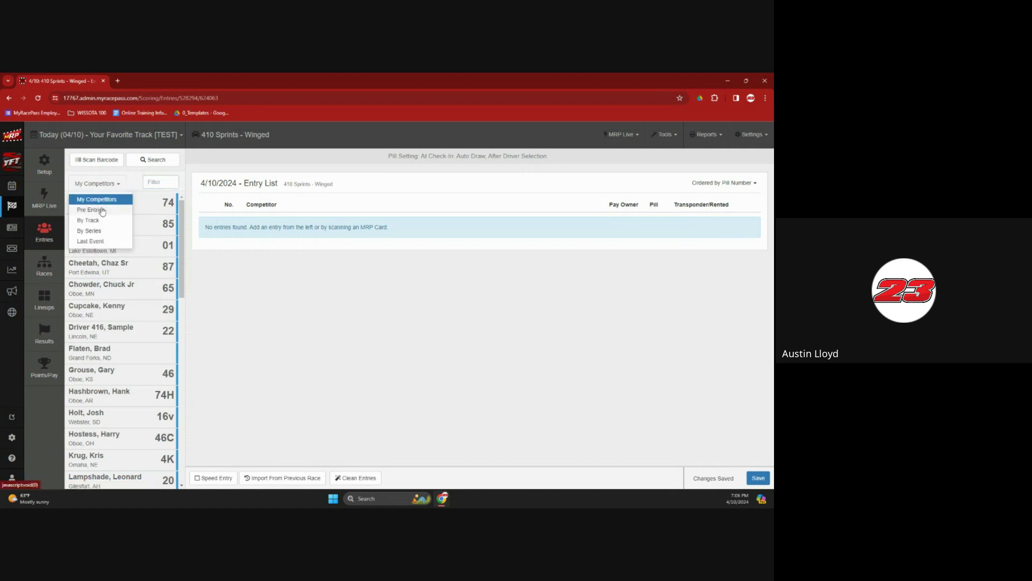
{"action": "left_click", "coordinate": [102, 210]}
{"action": "left_click", "coordinate": [102, 186]}
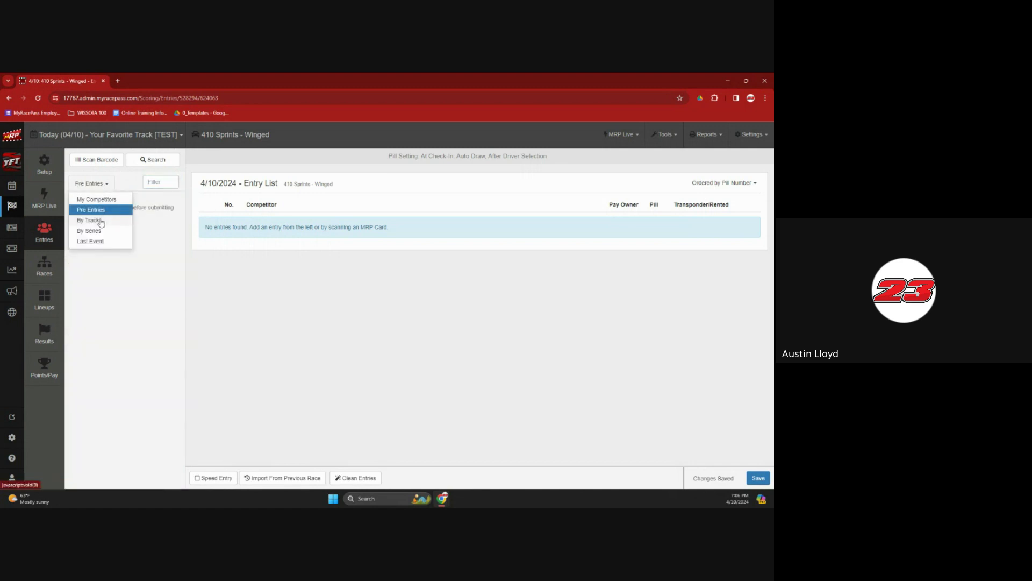
{"action": "left_click", "coordinate": [98, 220]}
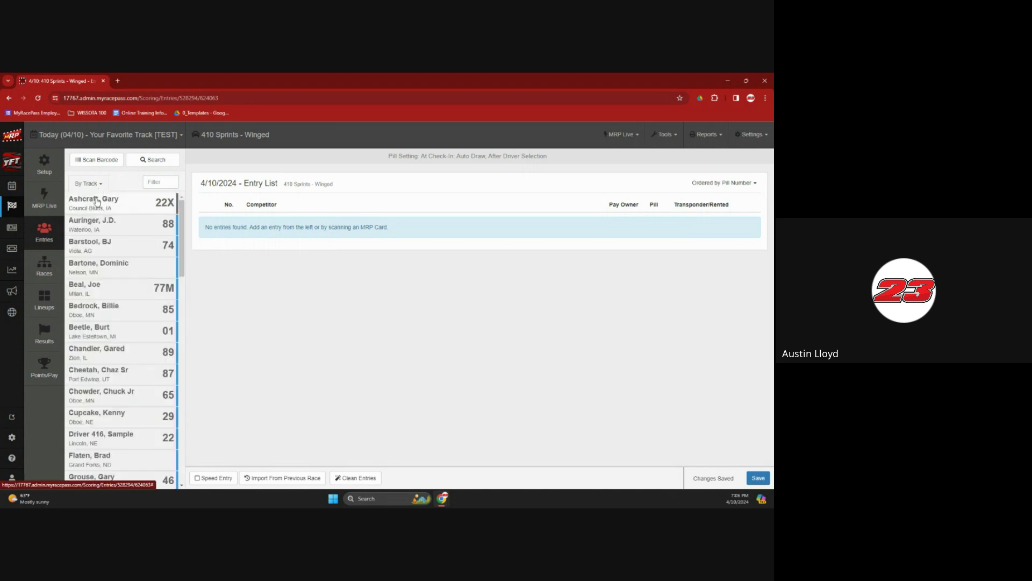
{"action": "left_click", "coordinate": [99, 186]}
{"action": "left_click", "coordinate": [97, 237]}
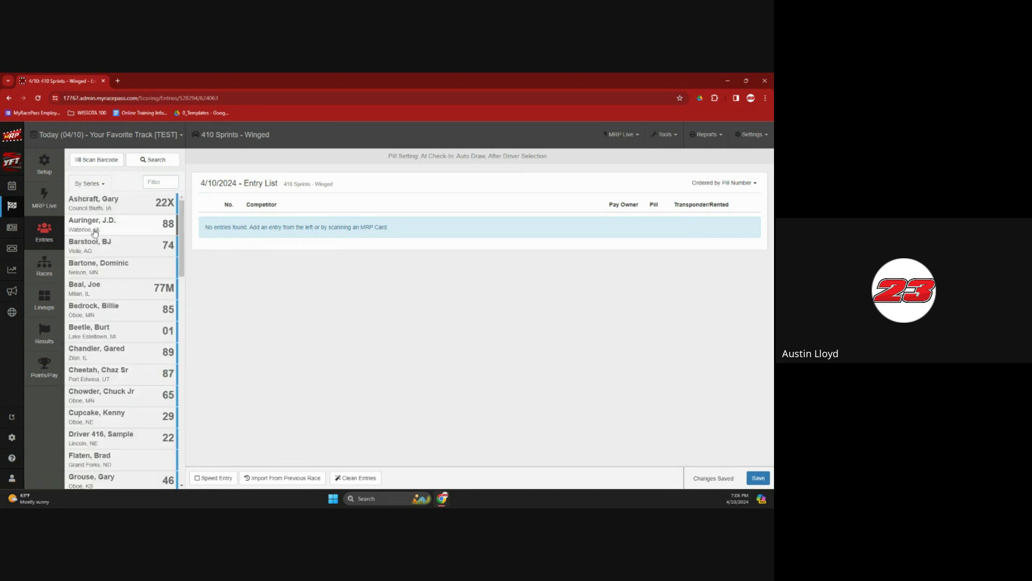
{"action": "left_click", "coordinate": [89, 184]}
{"action": "left_click", "coordinate": [96, 202]}
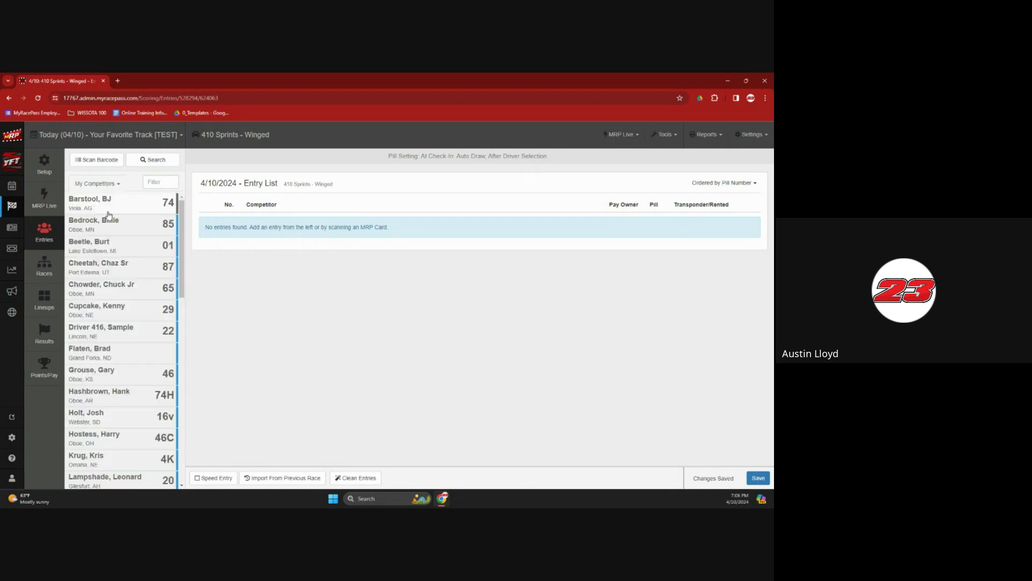
{"action": "scroll", "coordinate": [129, 258], "scroll_direction": "down", "scroll_amount": 10}
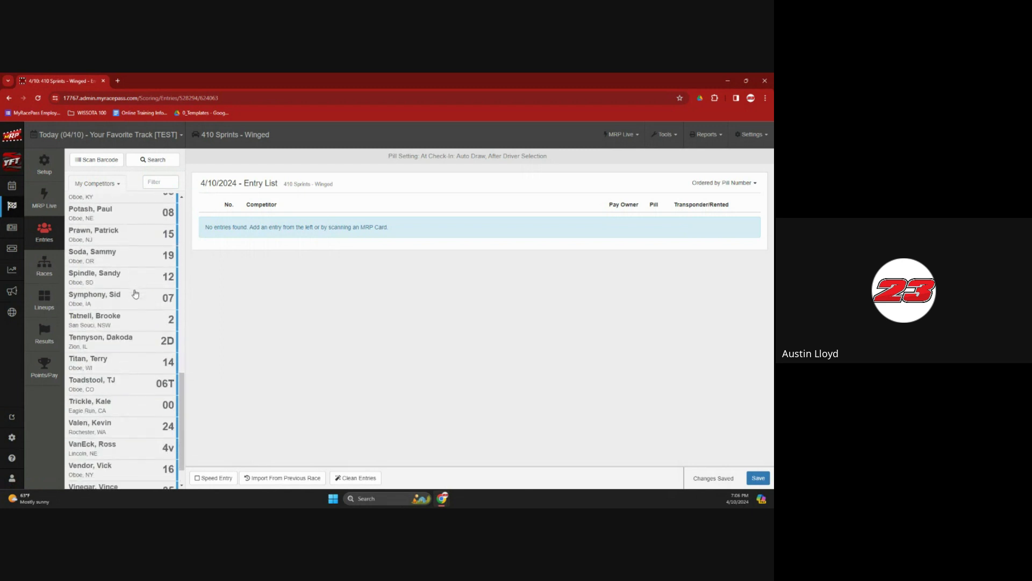
{"action": "scroll", "coordinate": [136, 294], "scroll_direction": "up", "scroll_amount": 10}
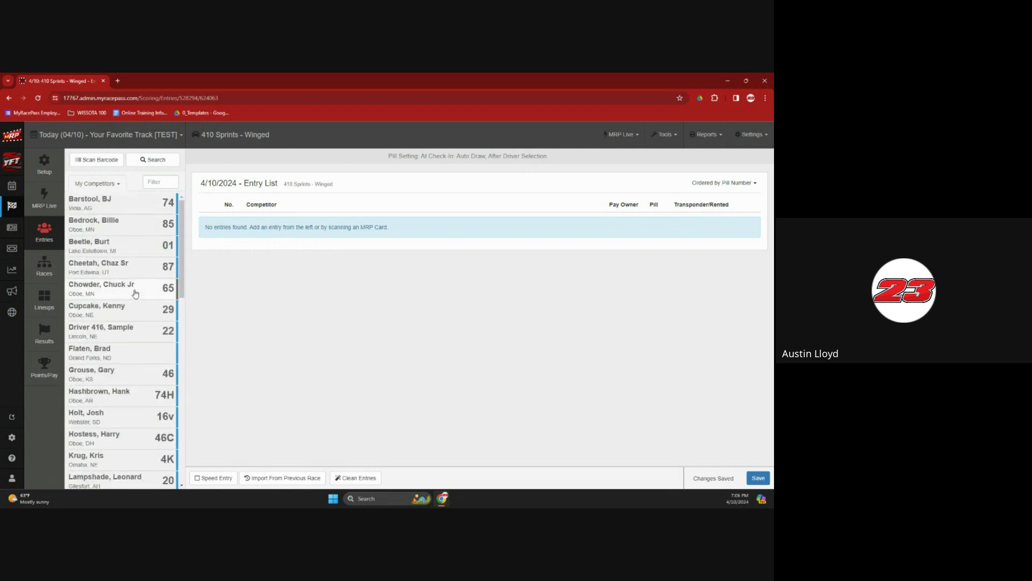
Open the Scan Barcode field above the competitor list
{"action": "left_click", "coordinate": [100, 162]}
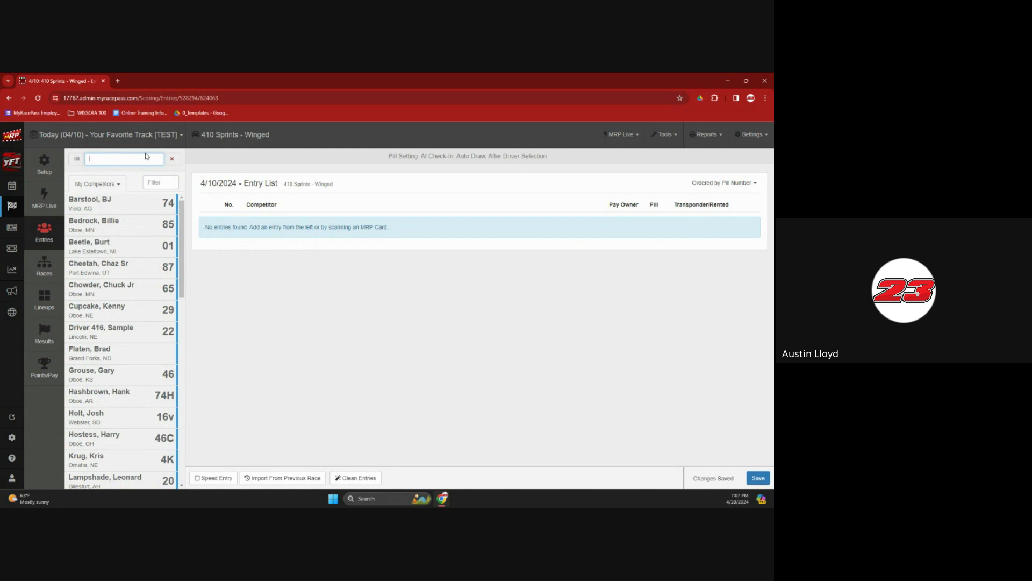
Close the barcode field, search competitors by the driver's name, and choose the Little Rock, IA car 23 result
{"action": "left_click", "coordinate": [172, 160]}
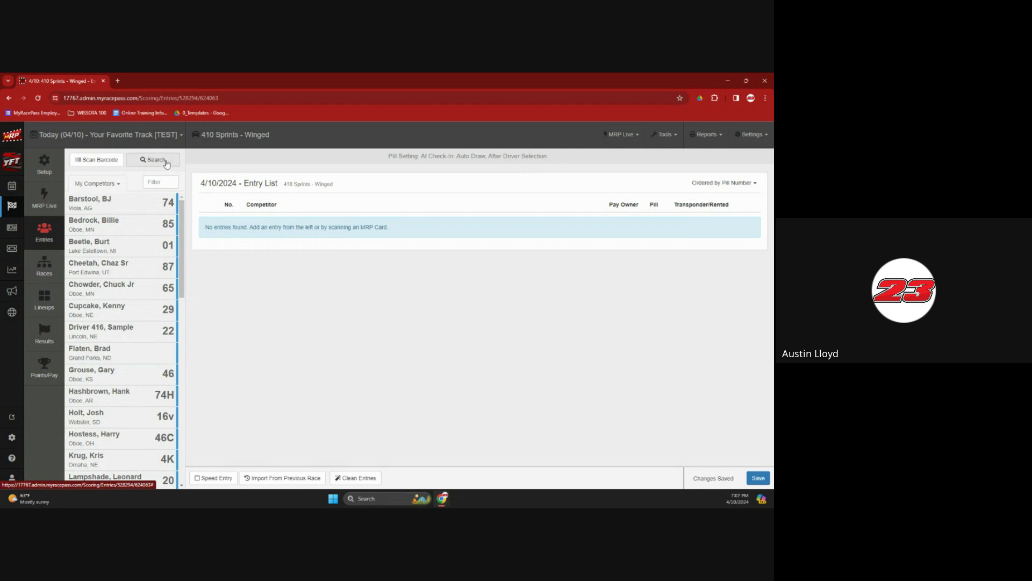
{"action": "left_click", "coordinate": [166, 160]}
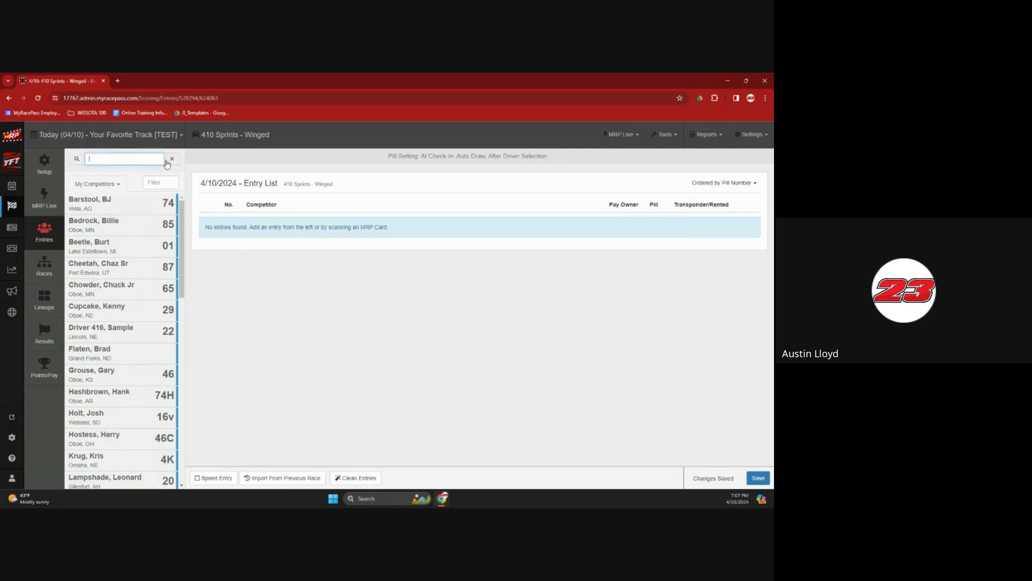
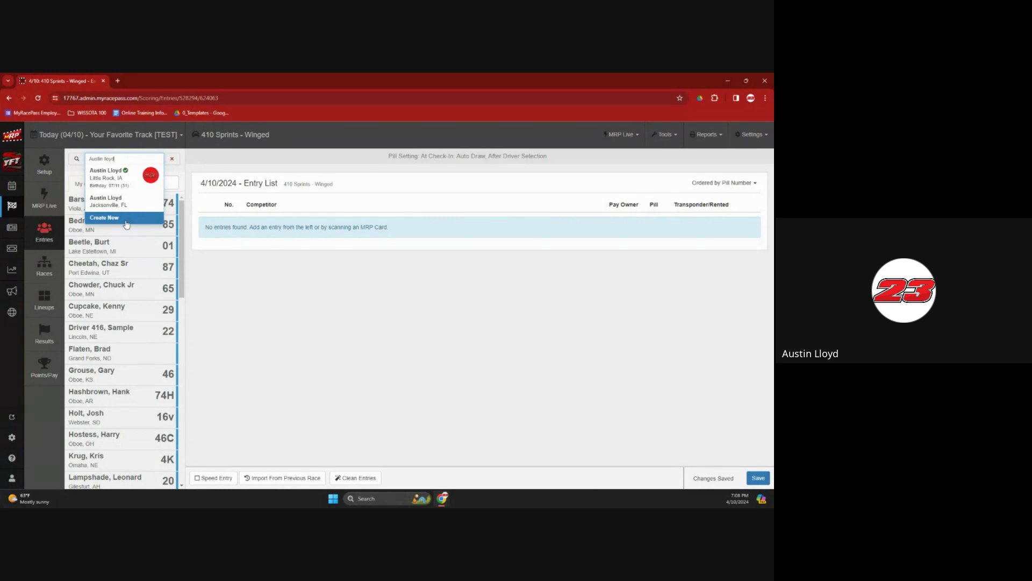
{"action": "left_click", "coordinate": [114, 183]}
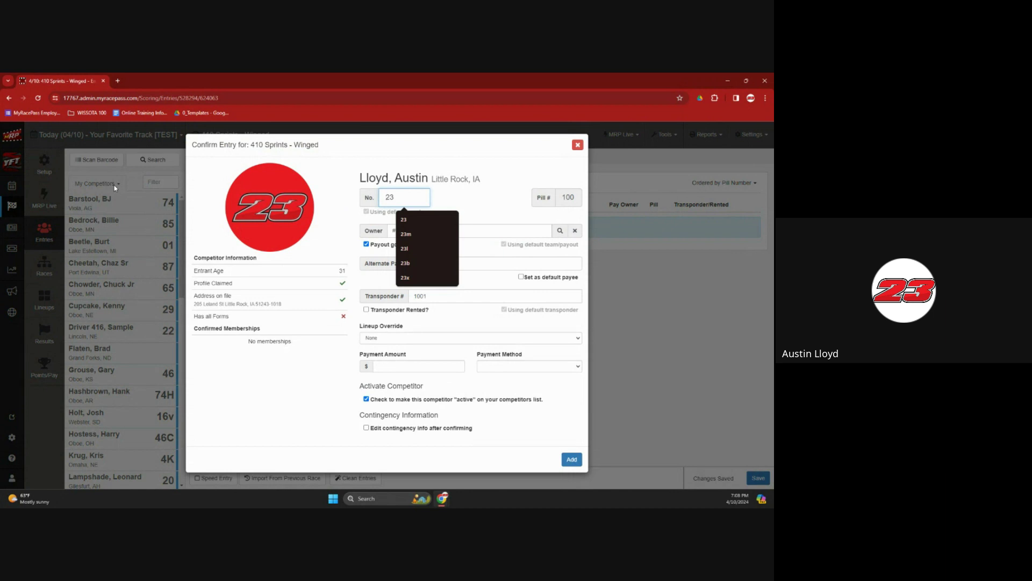
{"action": "left_click", "coordinate": [342, 142]}
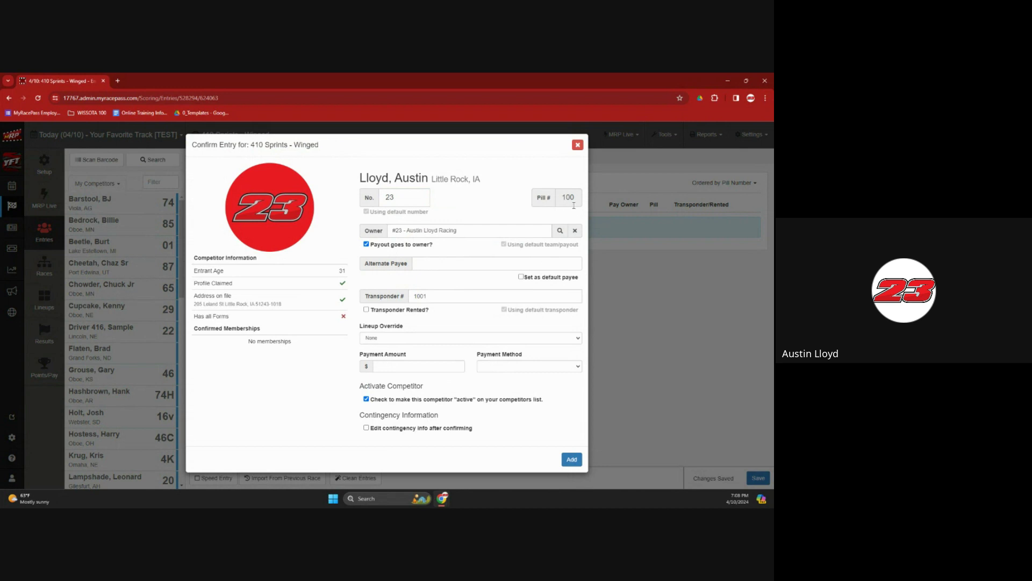
{"action": "left_click_drag", "start_coordinate": [577, 197], "coordinate": [560, 197]}
{"action": "left_click", "coordinate": [575, 197]}
{"action": "left_click_drag", "start_coordinate": [575, 197], "coordinate": [562, 197]}
{"action": "left_click", "coordinate": [578, 196]}
{"action": "left_click_drag", "start_coordinate": [578, 196], "coordinate": [556, 194]}
{"action": "left_click", "coordinate": [559, 202]}
{"action": "left_click", "coordinate": [444, 297]}
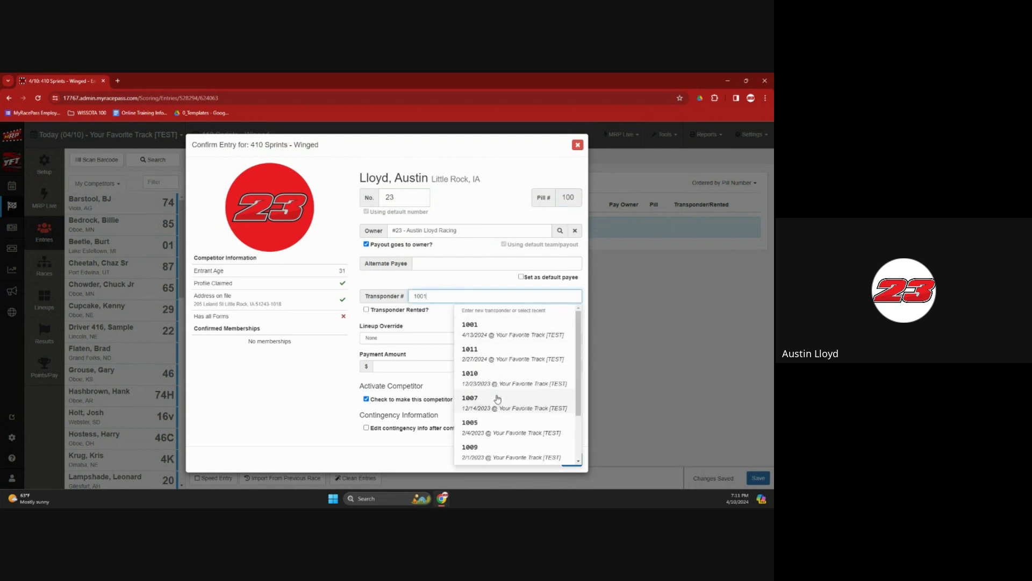
{"action": "left_click", "coordinate": [480, 287]}
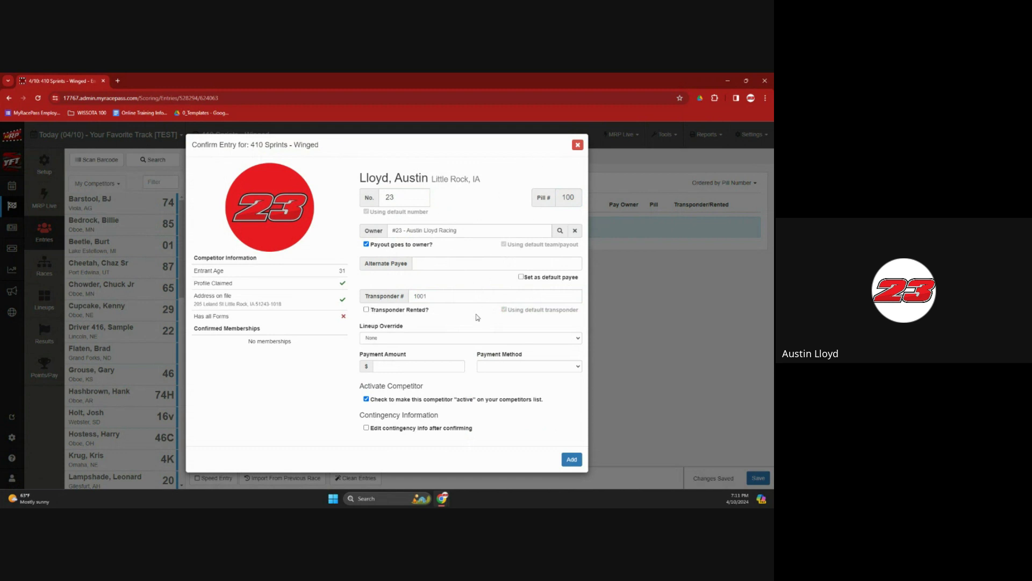
{"action": "left_click", "coordinate": [391, 340]}
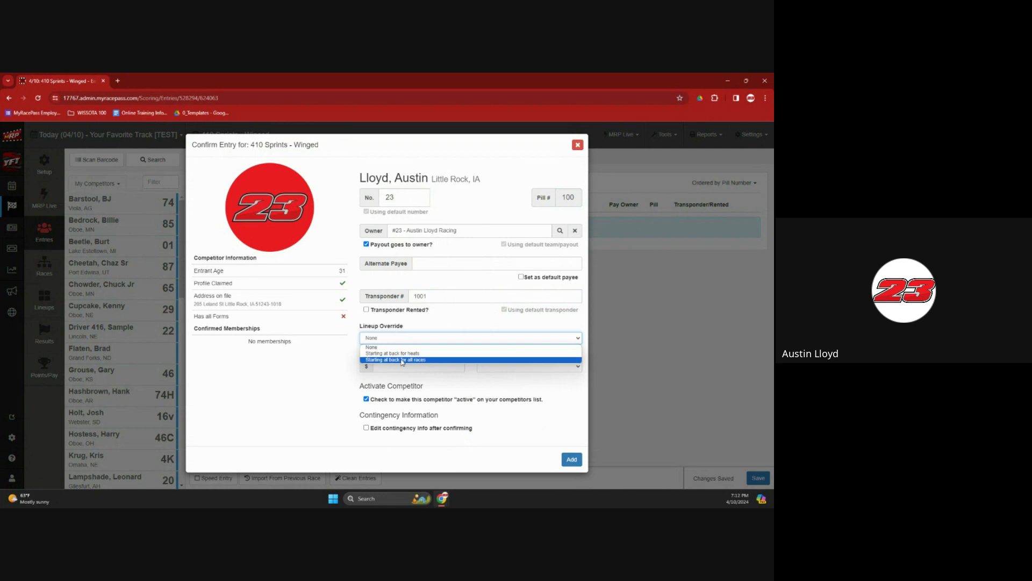
{"action": "left_click", "coordinate": [425, 326]}
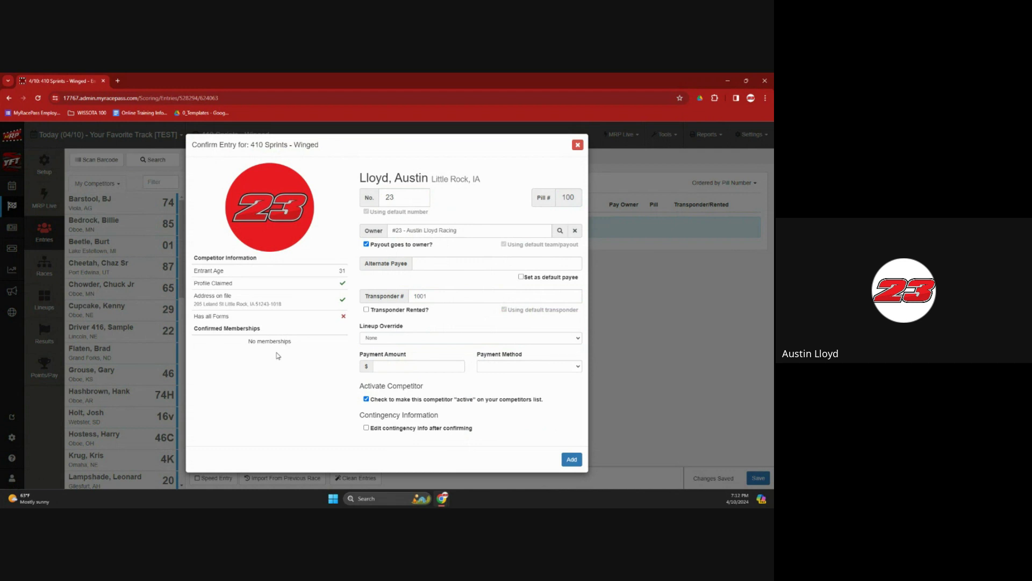
Add cars 23, 74, 85, 01 and 87 to the 410 Sprints - Winged entry list
{"action": "left_click", "coordinate": [572, 460]}
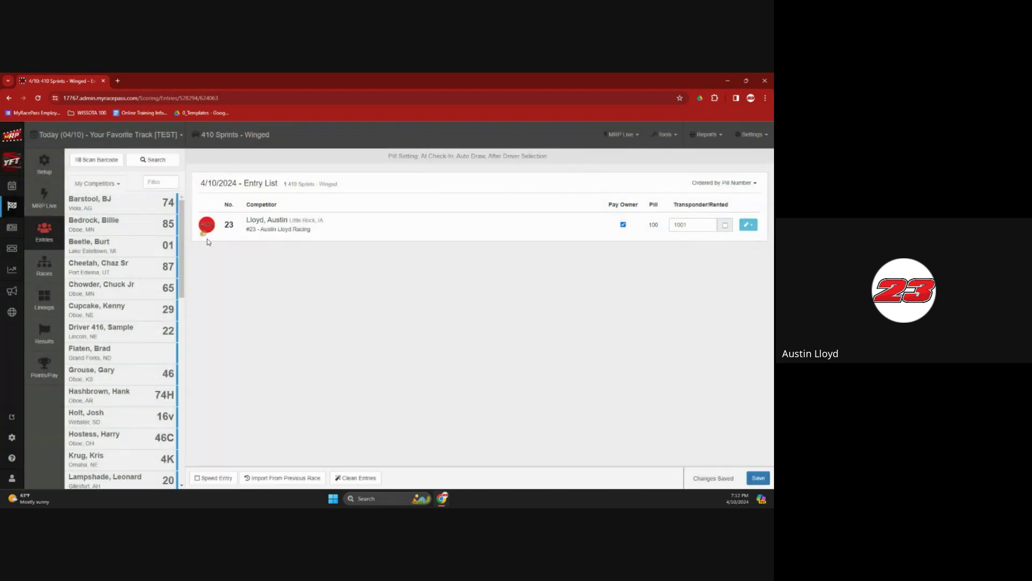
{"action": "left_click", "coordinate": [148, 204]}
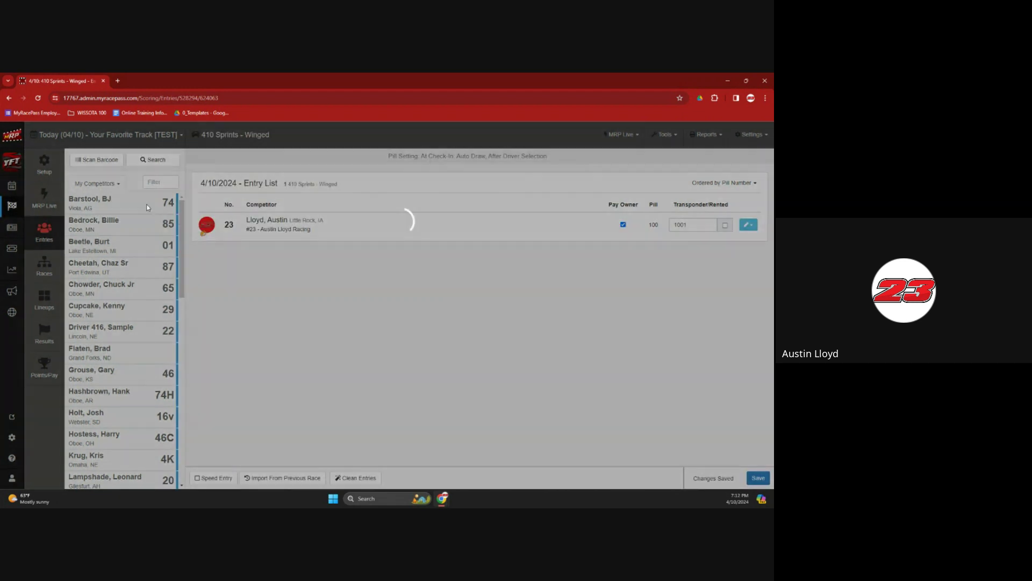
{"action": "left_click", "coordinate": [571, 460]}
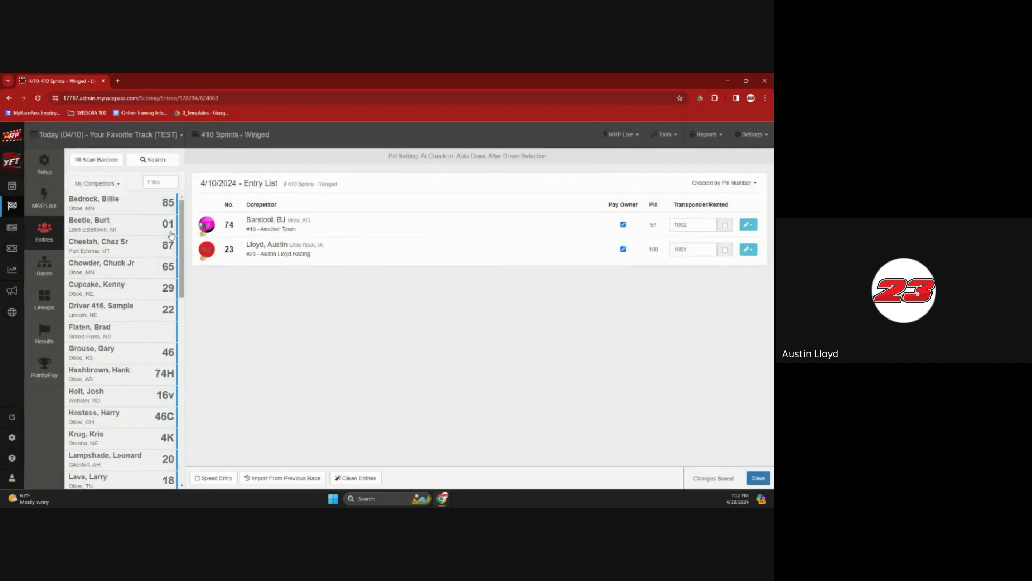
{"action": "left_click", "coordinate": [138, 203]}
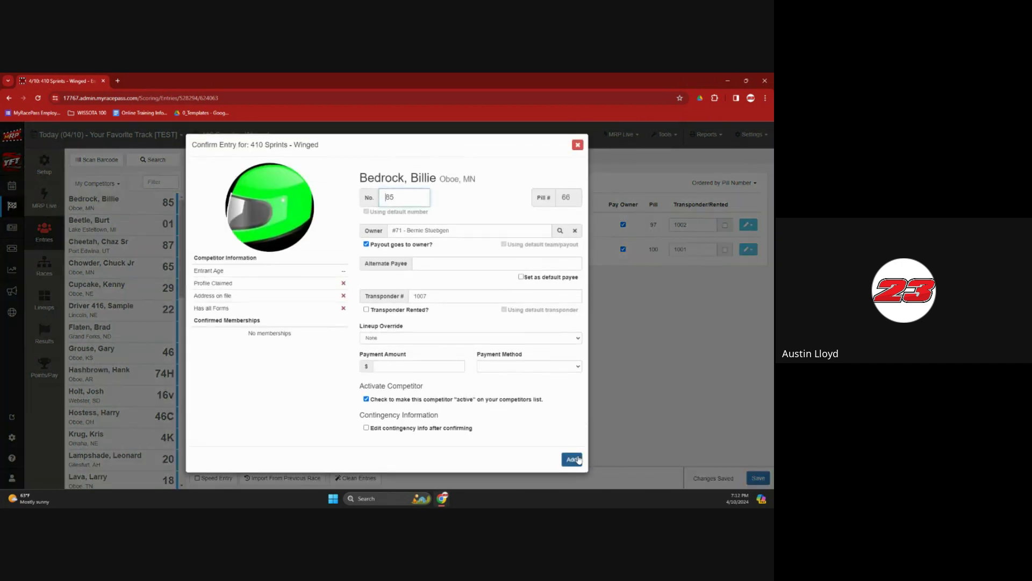
{"action": "left_click", "coordinate": [571, 460]}
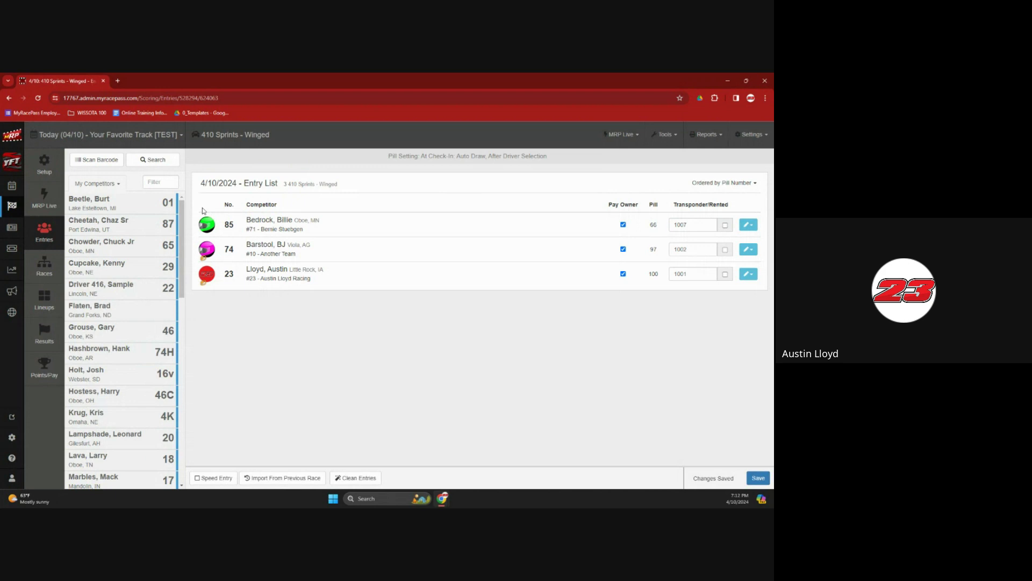
{"action": "left_click", "coordinate": [147, 204]}
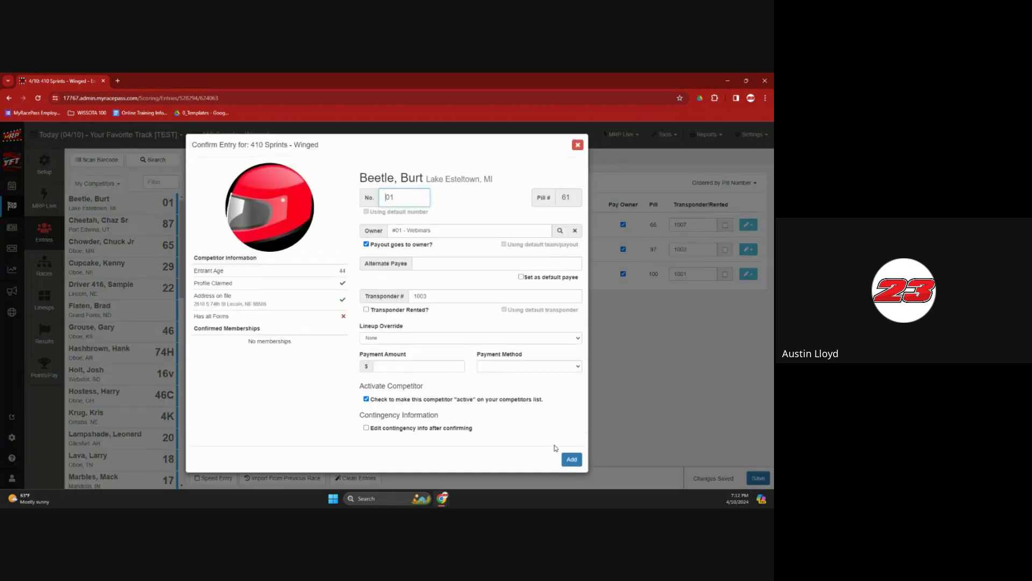
{"action": "left_click", "coordinate": [572, 460]}
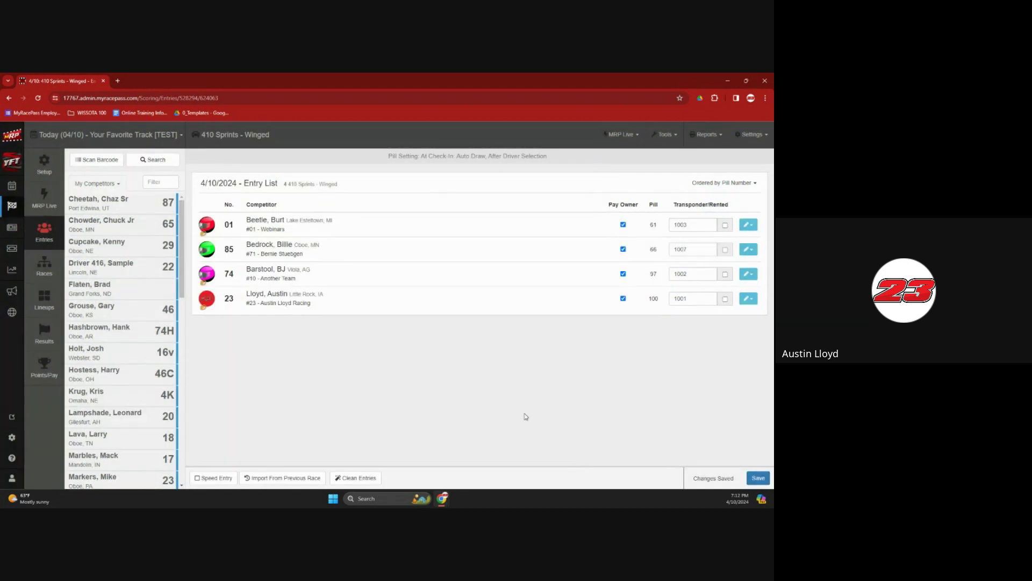
{"action": "left_click", "coordinate": [147, 202]}
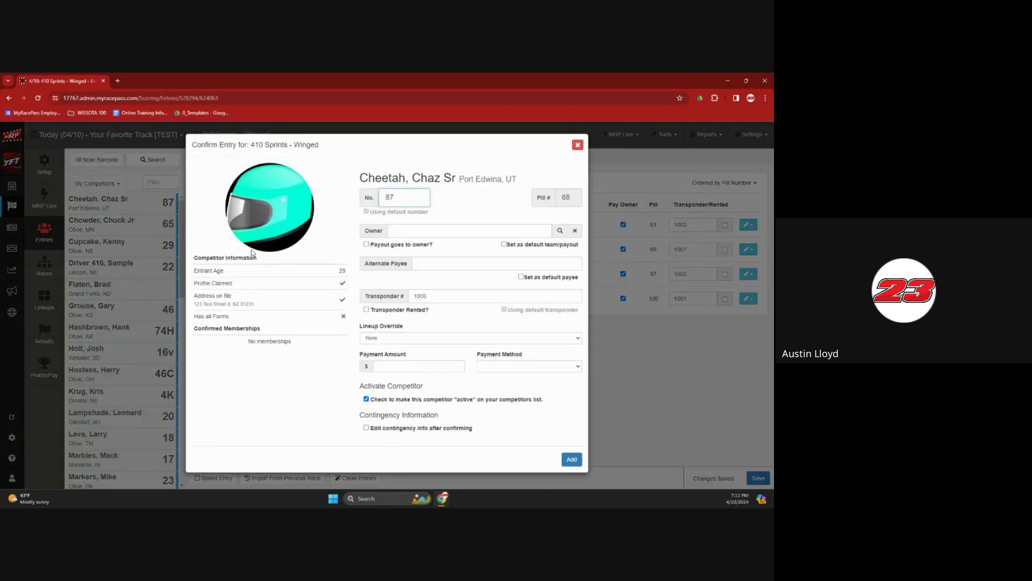
{"action": "left_click", "coordinate": [571, 460]}
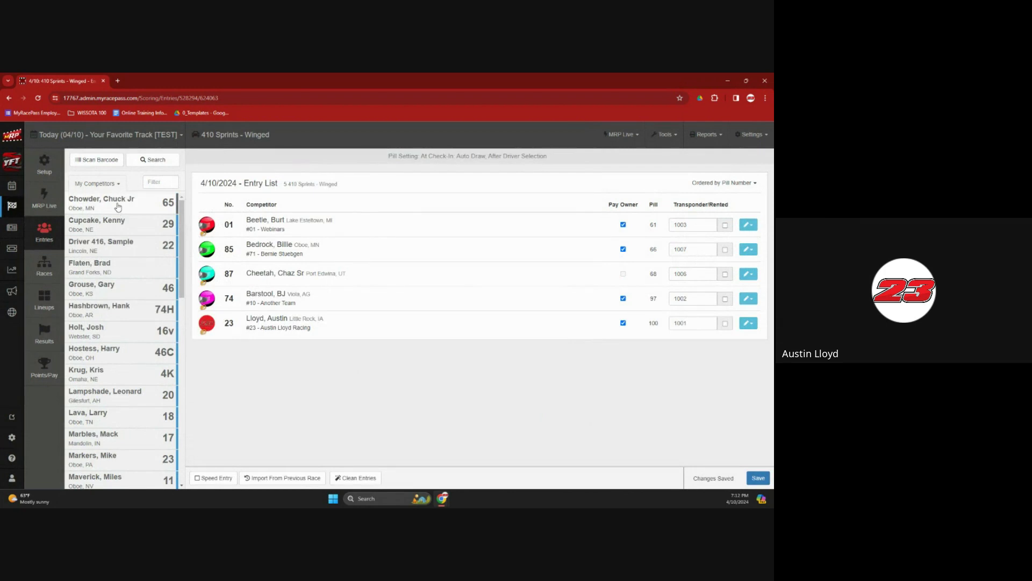
Add cars 65, 29, 46, 74H and 16v to the entry list, then go to Races
{"action": "left_click", "coordinate": [118, 207]}
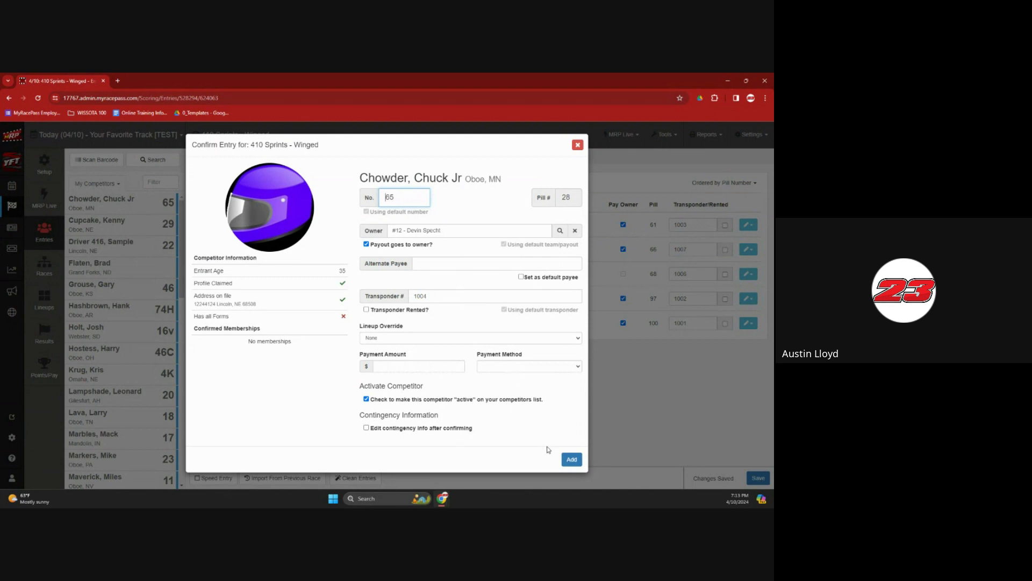
{"action": "left_click", "coordinate": [566, 460]}
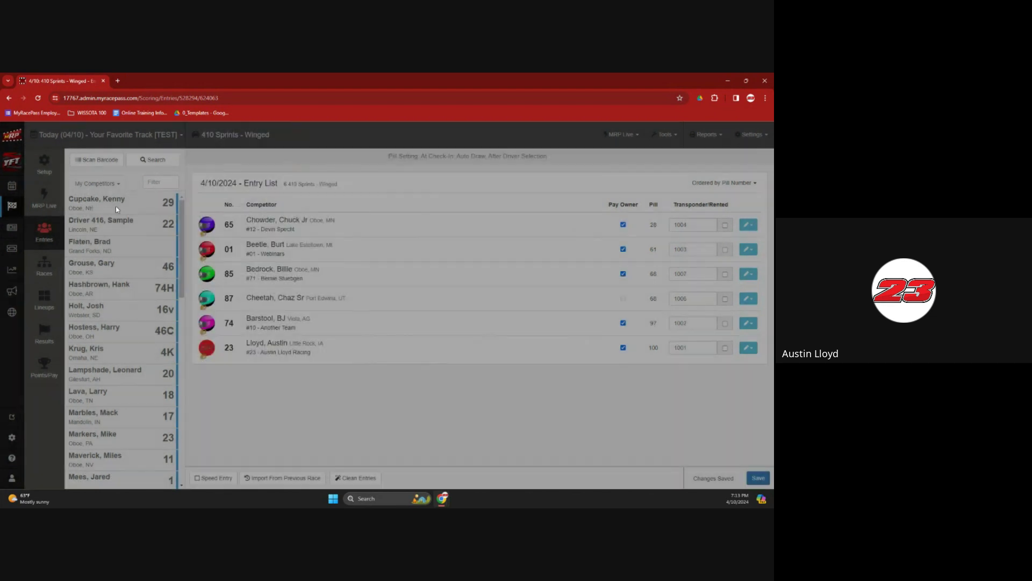
{"action": "left_click", "coordinate": [115, 205]}
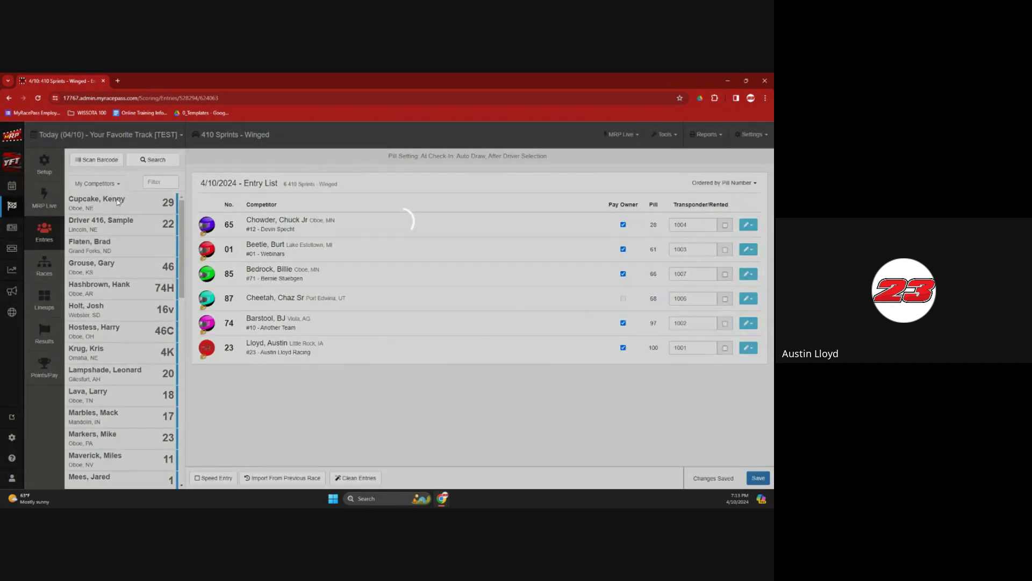
{"action": "left_click", "coordinate": [571, 459]}
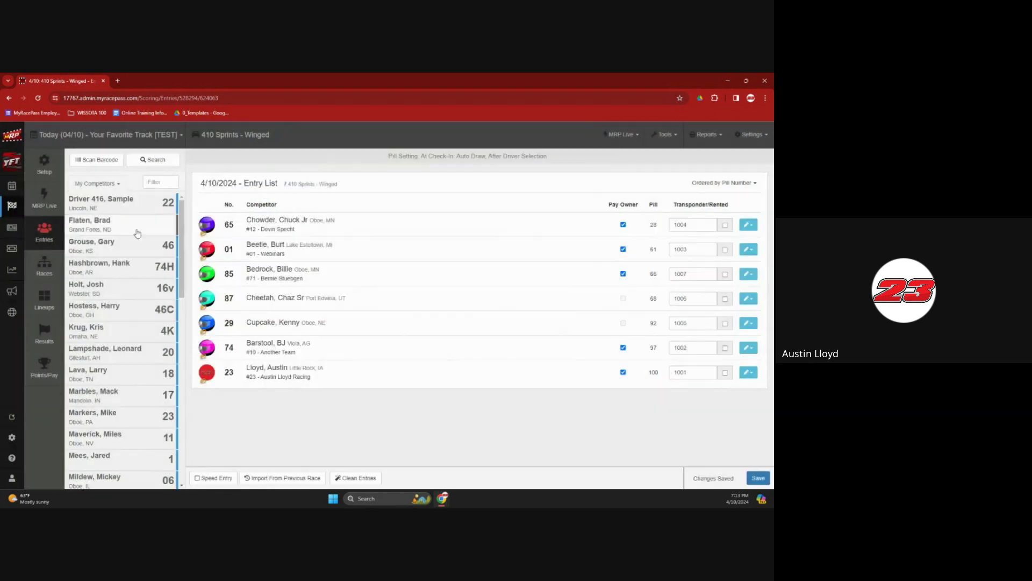
{"action": "left_click", "coordinate": [129, 245]}
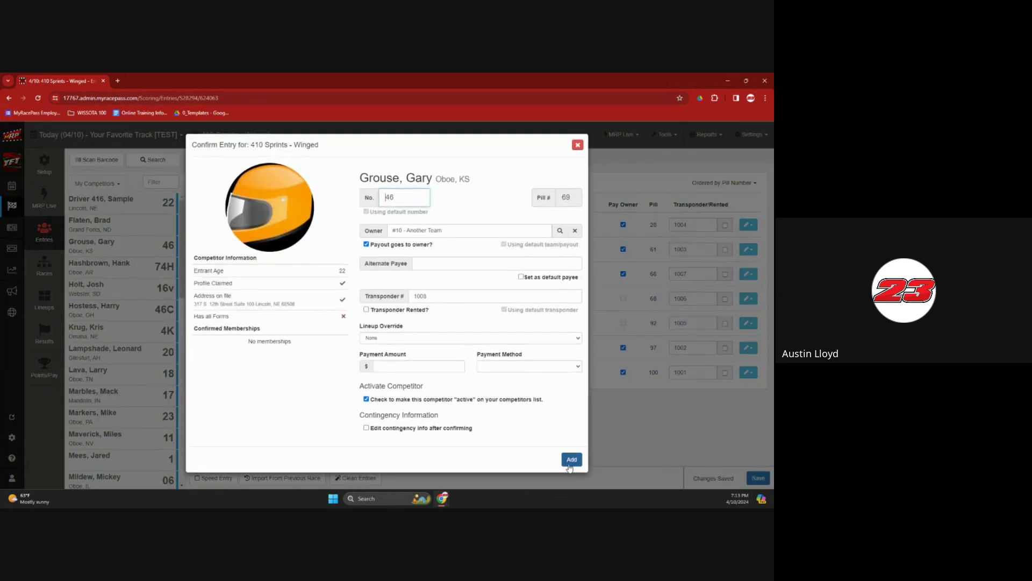
{"action": "left_click", "coordinate": [563, 460]}
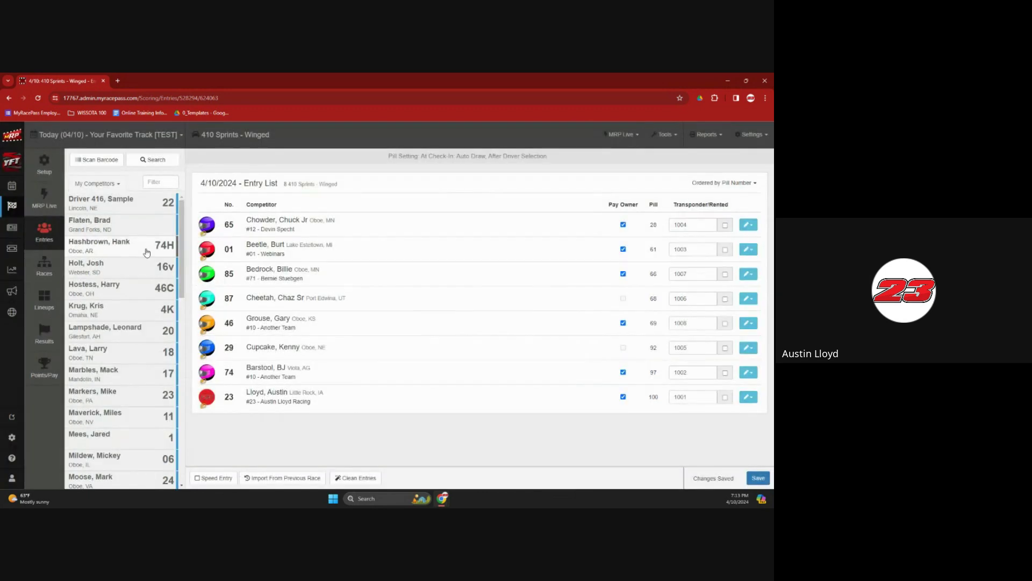
{"action": "left_click", "coordinate": [115, 244]}
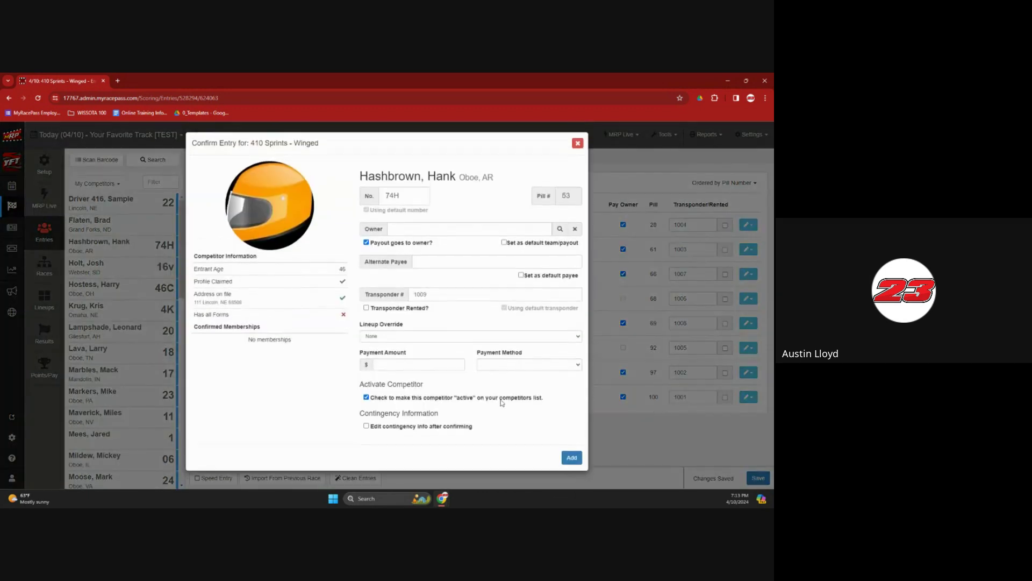
{"action": "left_click", "coordinate": [571, 459]}
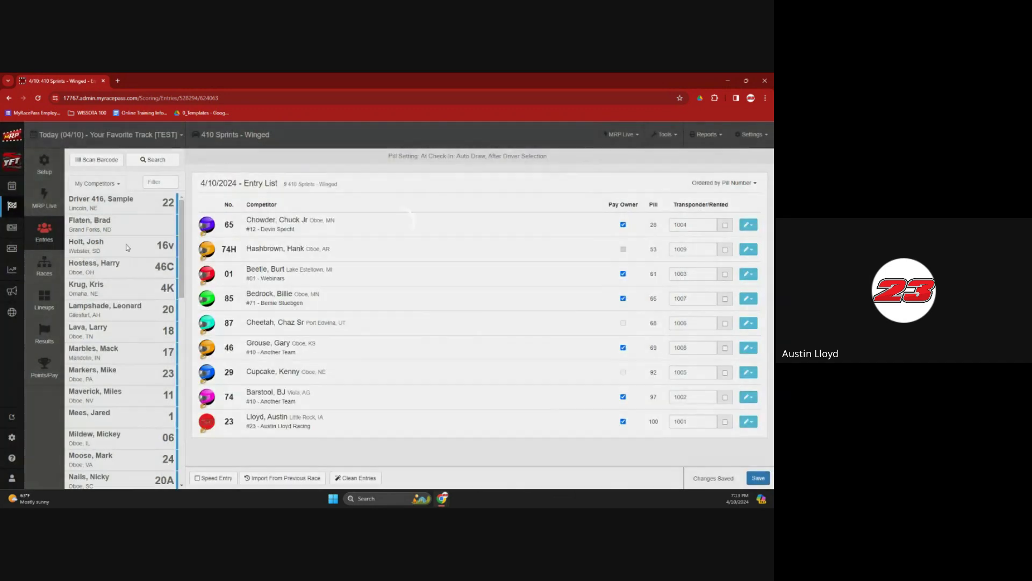
{"action": "left_click", "coordinate": [115, 245]}
{"action": "left_click", "coordinate": [571, 459]}
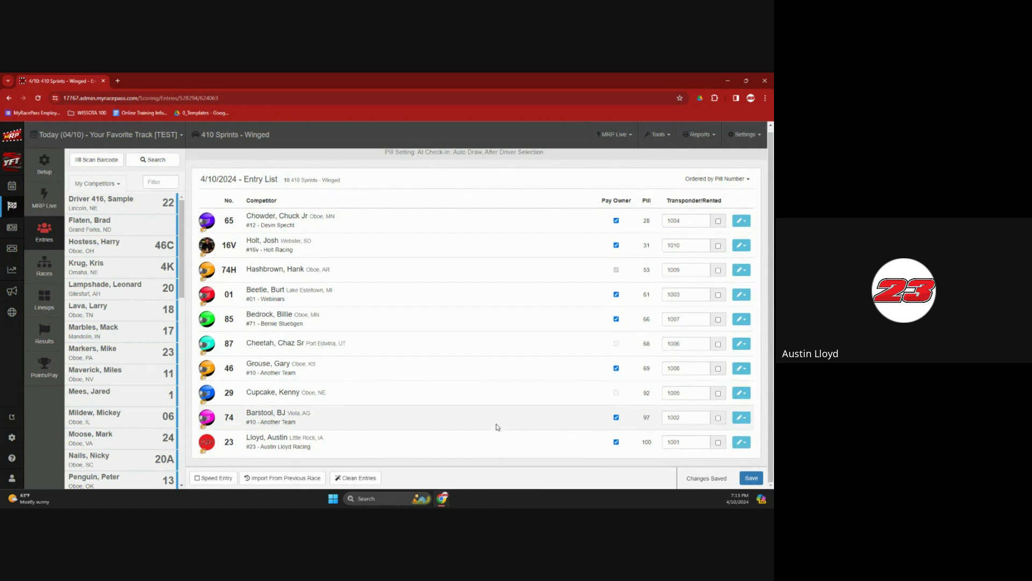
{"action": "left_click", "coordinate": [47, 259]}
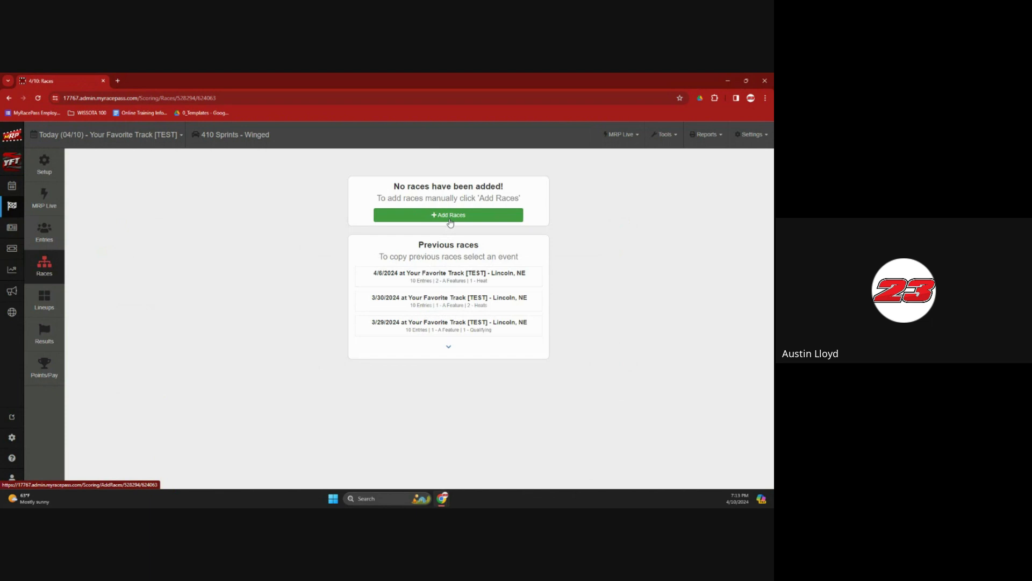
Set up race rows: row 1 Qualifying, row 2 an A Feature, and delete the extra third row
{"action": "left_click", "coordinate": [450, 215]}
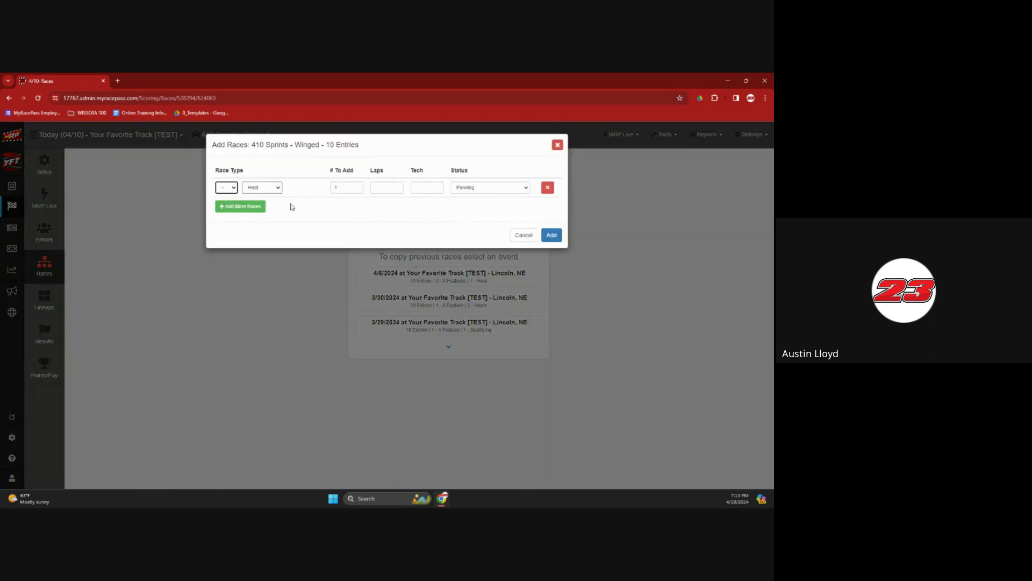
{"action": "left_click", "coordinate": [269, 191]}
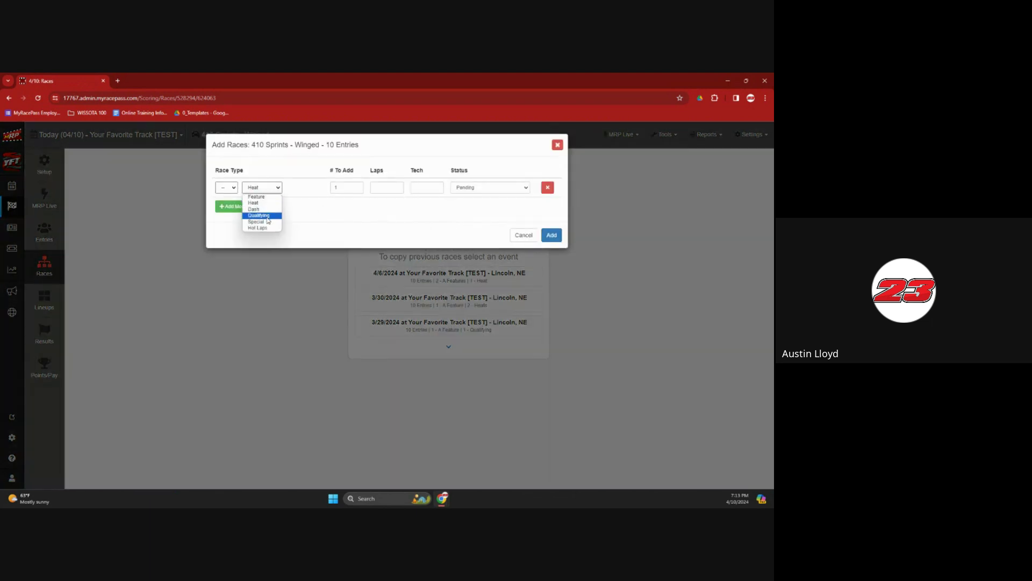
{"action": "left_click", "coordinate": [267, 215]}
{"action": "left_click", "coordinate": [234, 206]}
{"action": "left_click", "coordinate": [227, 206]}
{"action": "left_click", "coordinate": [225, 220]}
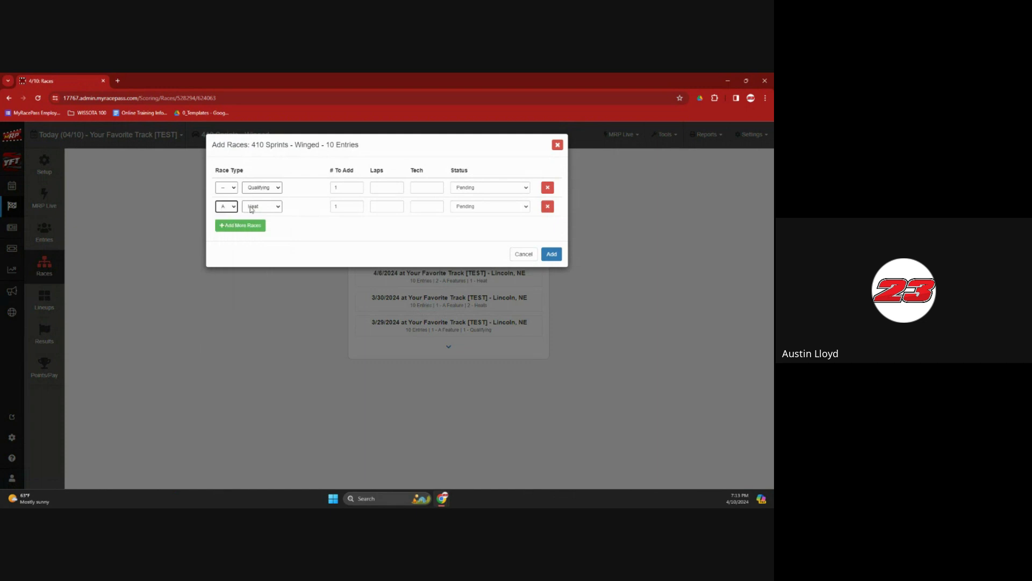
{"action": "left_click", "coordinate": [251, 209]}
{"action": "left_click", "coordinate": [255, 216]}
{"action": "left_click", "coordinate": [253, 226]}
{"action": "left_click", "coordinate": [267, 227]}
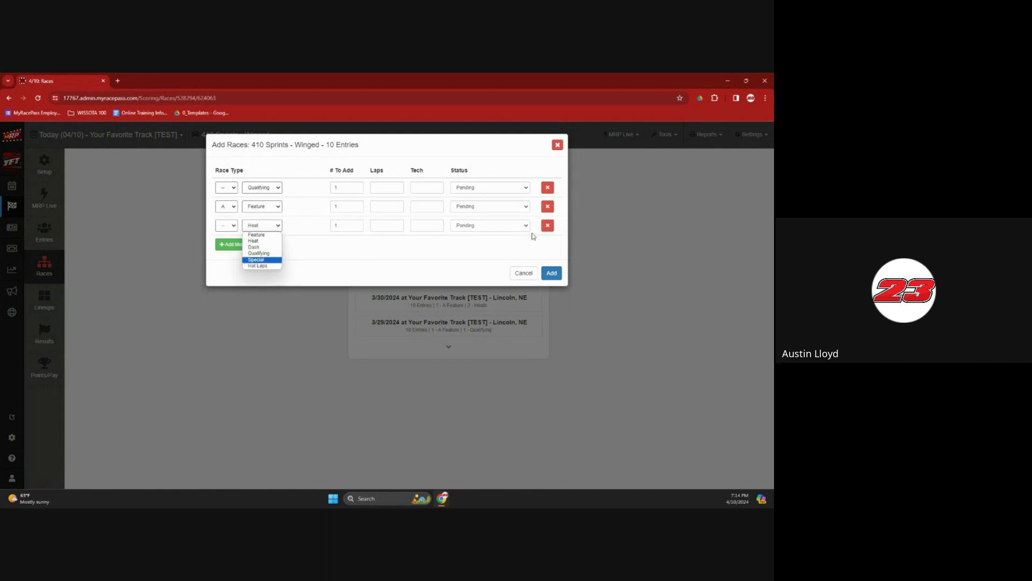
{"action": "left_click", "coordinate": [545, 227]}
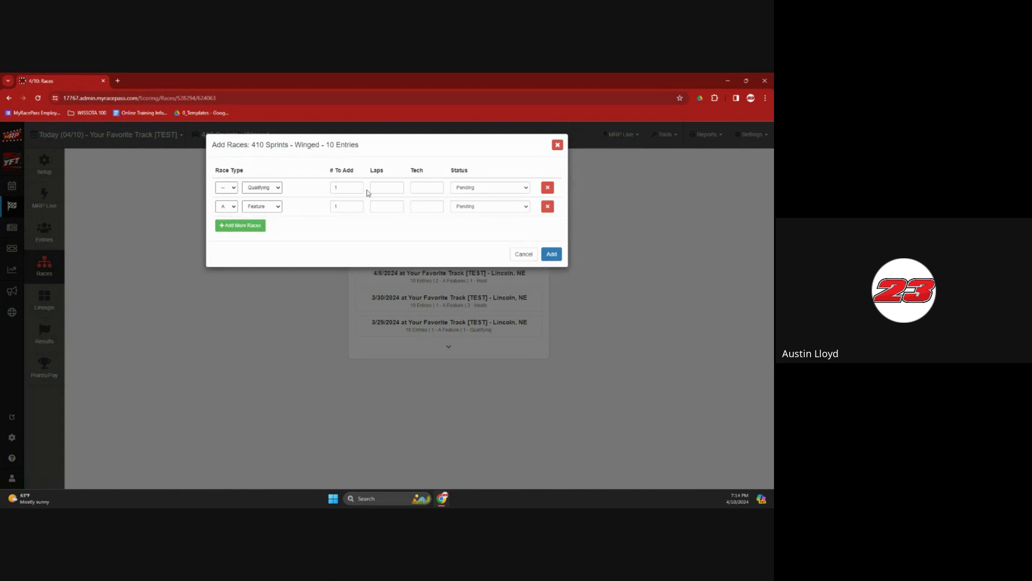
Set the A Feature to 20 laps and create both races
{"action": "left_click", "coordinate": [388, 207]}
{"action": "type", "text": "20"}
{"action": "left_click", "coordinate": [419, 209]}
{"action": "left_click", "coordinate": [551, 254]}
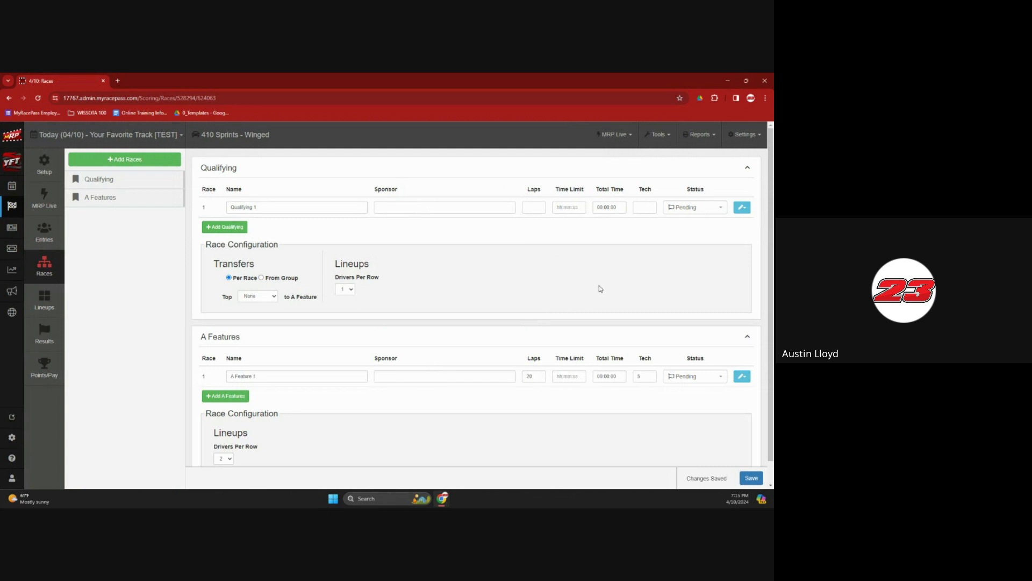
{"action": "scroll", "coordinate": [601, 289], "scroll_direction": "down", "scroll_amount": 1}
{"action": "scroll", "coordinate": [600, 289], "scroll_direction": "up", "scroll_amount": 1}
Set Qualifying transfers to the A Feature to All and save
{"action": "left_click", "coordinate": [257, 299]}
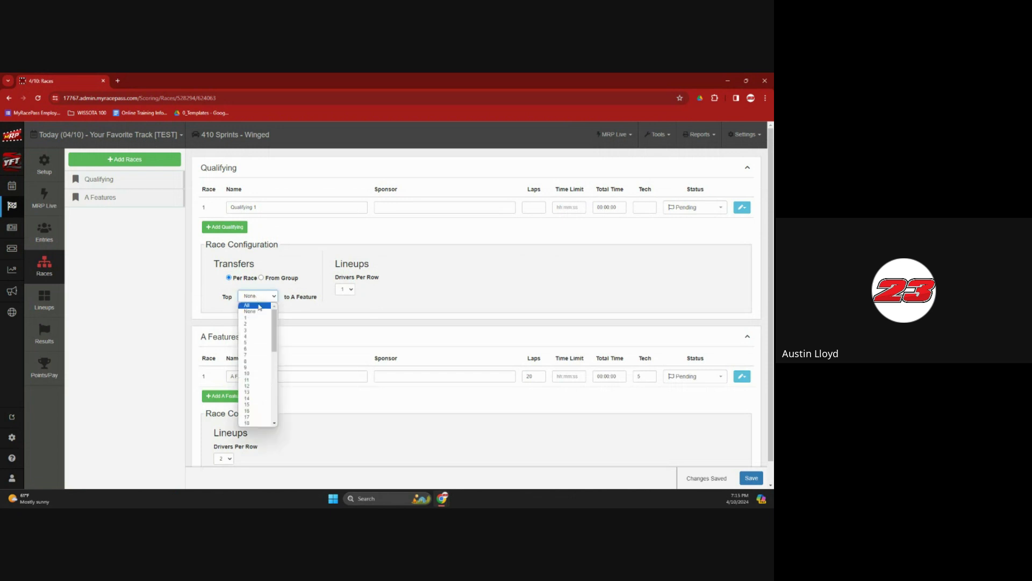
{"action": "left_click", "coordinate": [259, 308]}
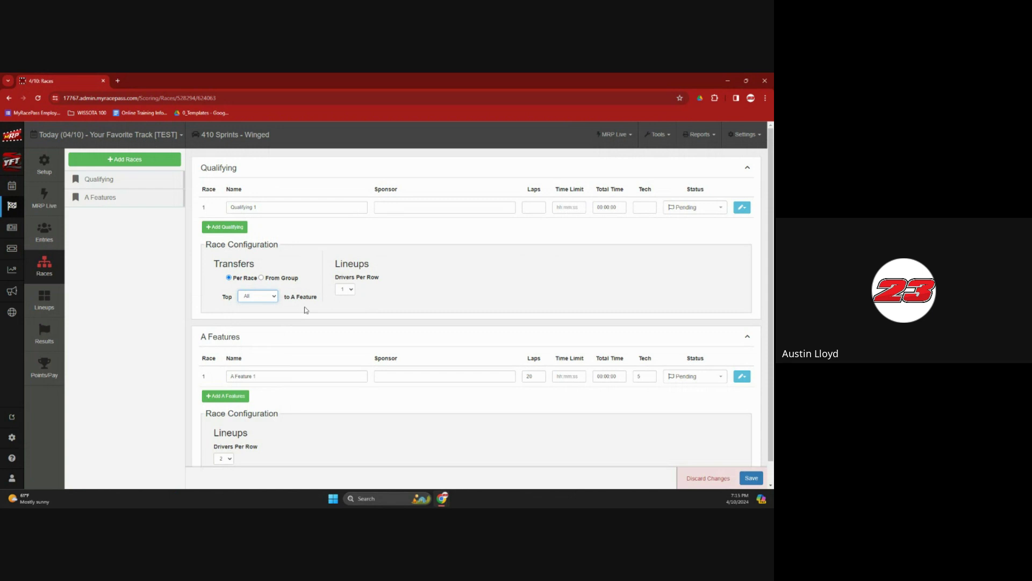
{"action": "left_click", "coordinate": [262, 278]}
{"action": "left_click", "coordinate": [750, 478]}
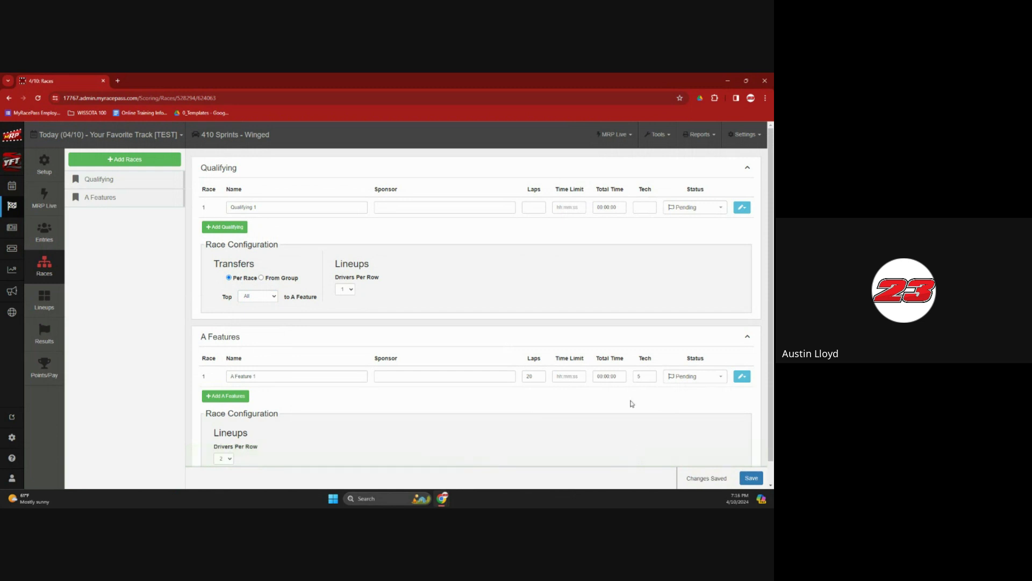
Keep the Feature at 2 drivers per row, then go to the Lineups page
{"action": "scroll", "coordinate": [591, 427], "scroll_direction": "down", "scroll_amount": 1}
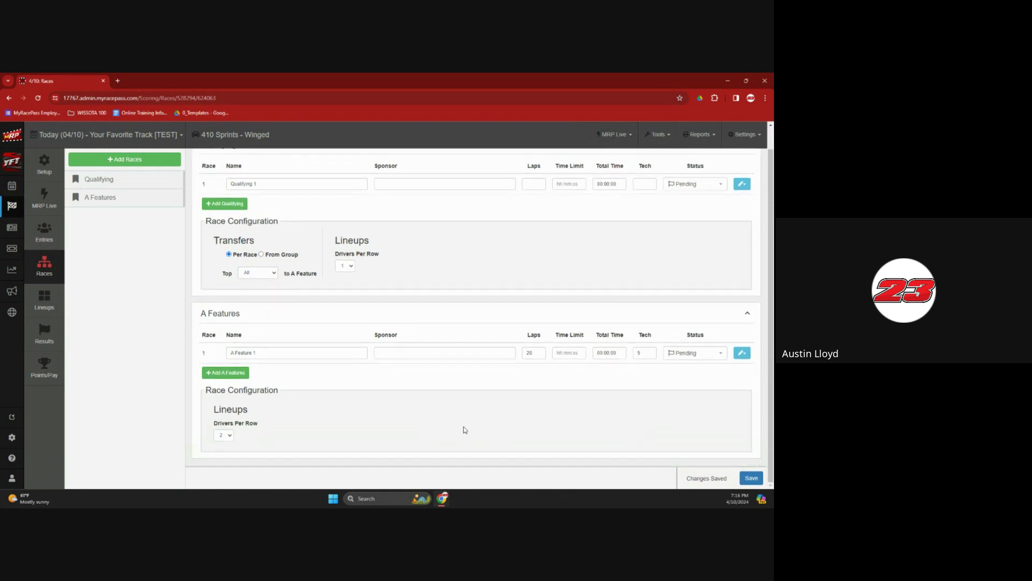
{"action": "left_click", "coordinate": [225, 435]}
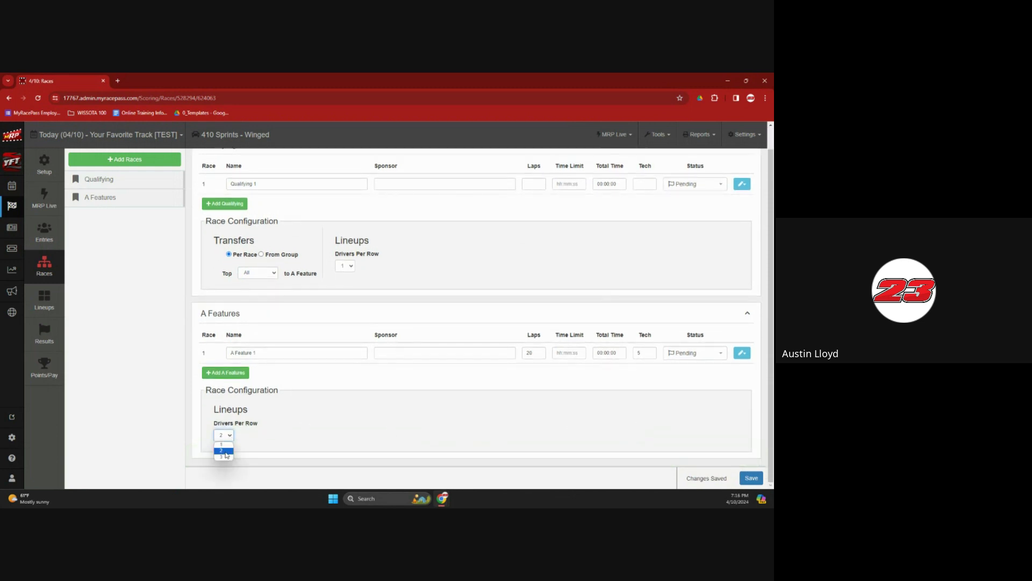
{"action": "left_click", "coordinate": [273, 430]}
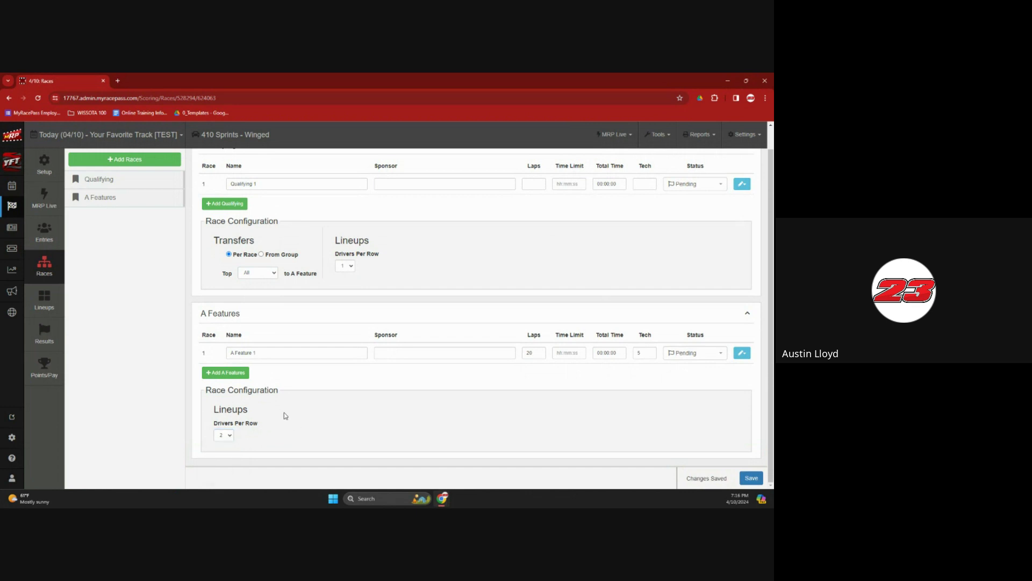
{"action": "left_click", "coordinate": [59, 301]}
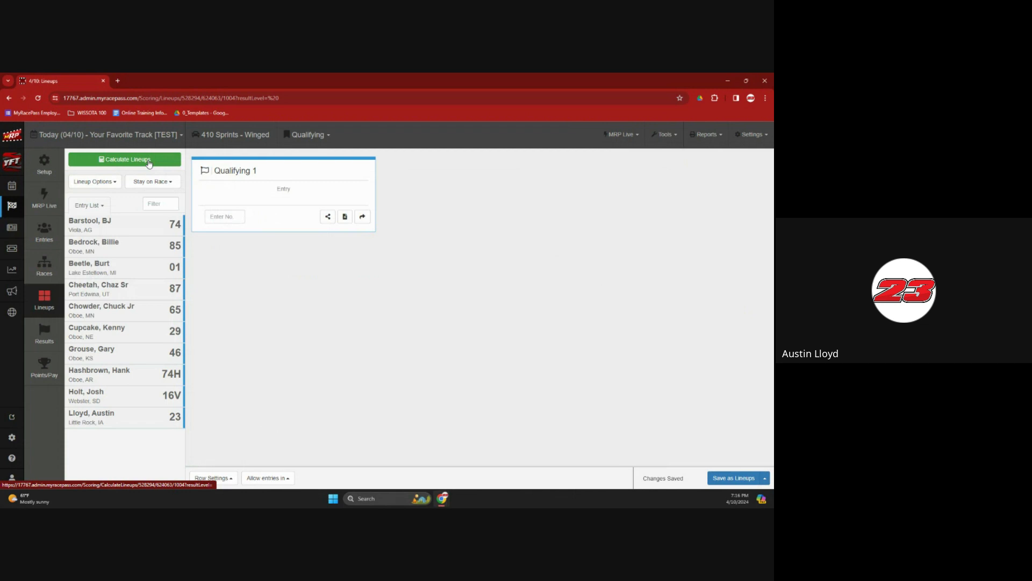
Calculate the Qualifying 1 lineup using the Qualifying from Pill Draw method from All Lineups
{"action": "left_click", "coordinate": [149, 161]}
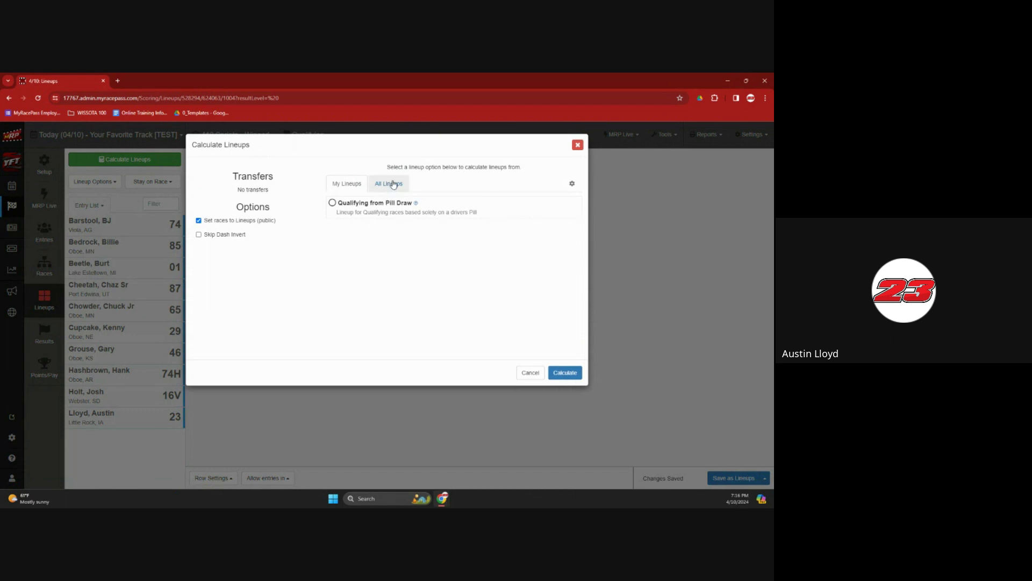
{"action": "left_click", "coordinate": [394, 184]}
{"action": "scroll", "coordinate": [425, 242], "scroll_direction": "down", "scroll_amount": 5}
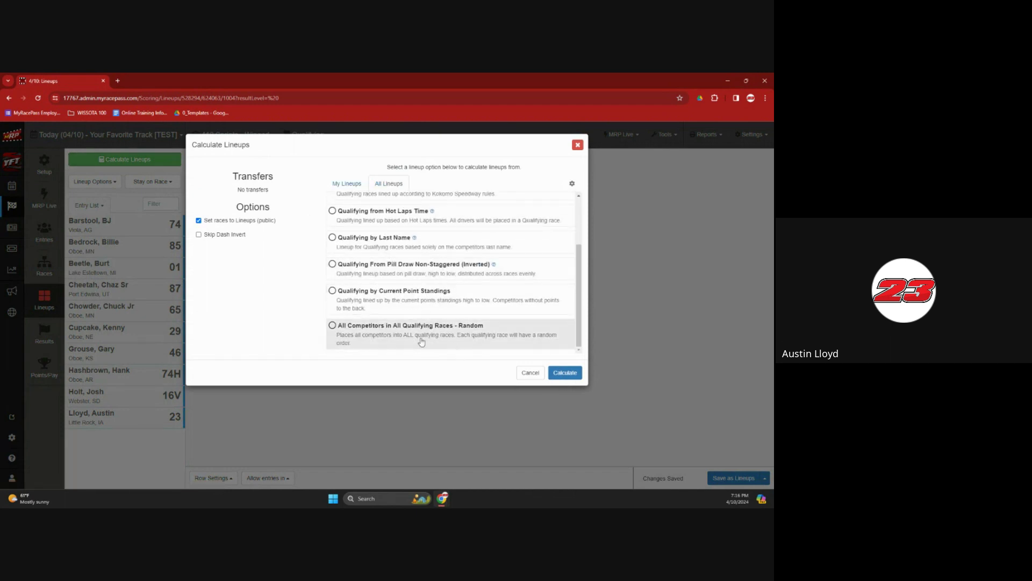
{"action": "scroll", "coordinate": [375, 325], "scroll_direction": "up", "scroll_amount": 3}
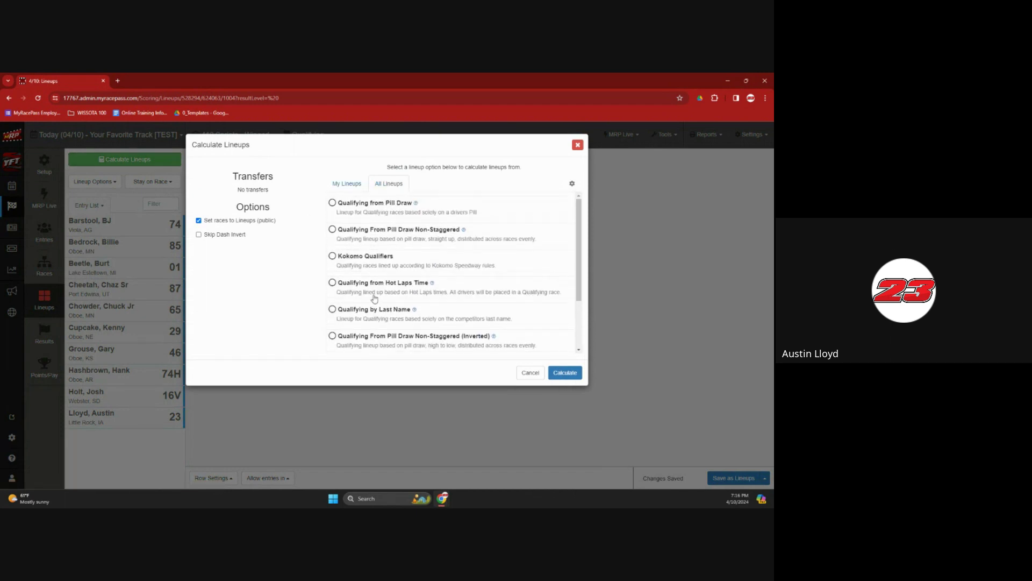
{"action": "left_click", "coordinate": [382, 210]}
{"action": "left_click", "coordinate": [565, 373]}
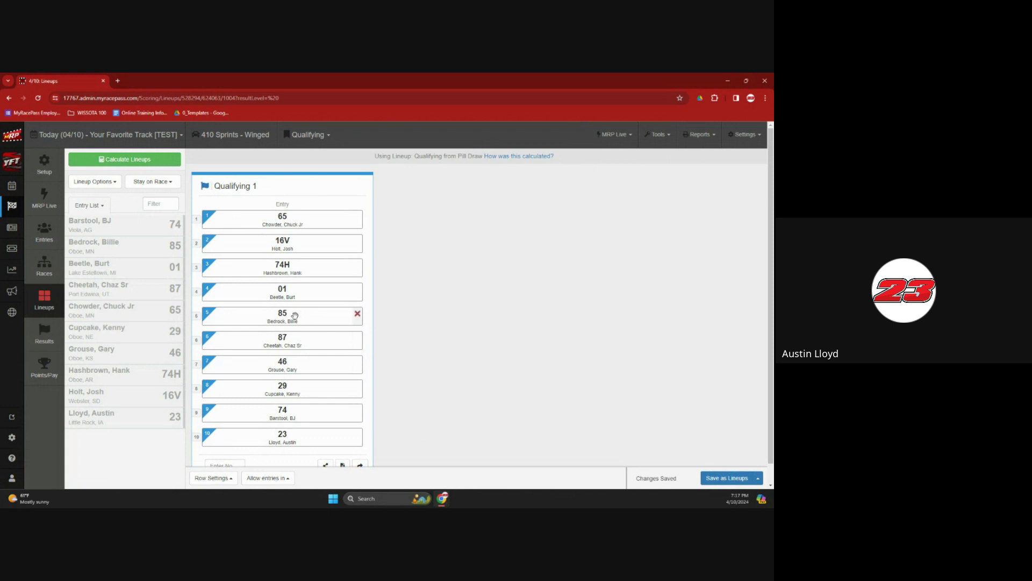
Drag car 85 from row 5 to row 10 of Qualifying 1 and save as lineups
{"action": "left_click_drag", "start_coordinate": [295, 315], "coordinate": [295, 436]}
{"action": "left_click", "coordinate": [718, 476]}
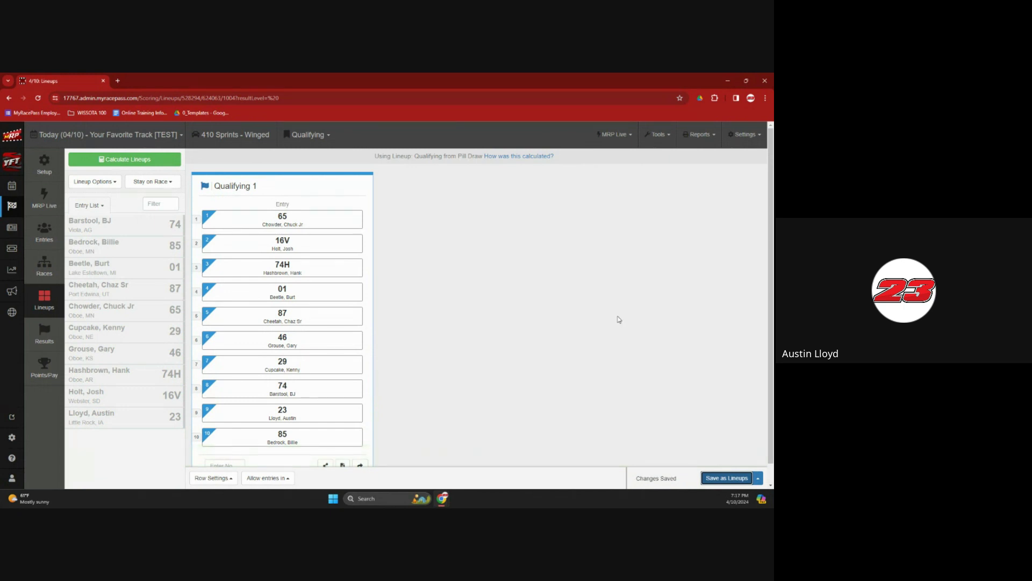
{"action": "left_click", "coordinate": [702, 147]}
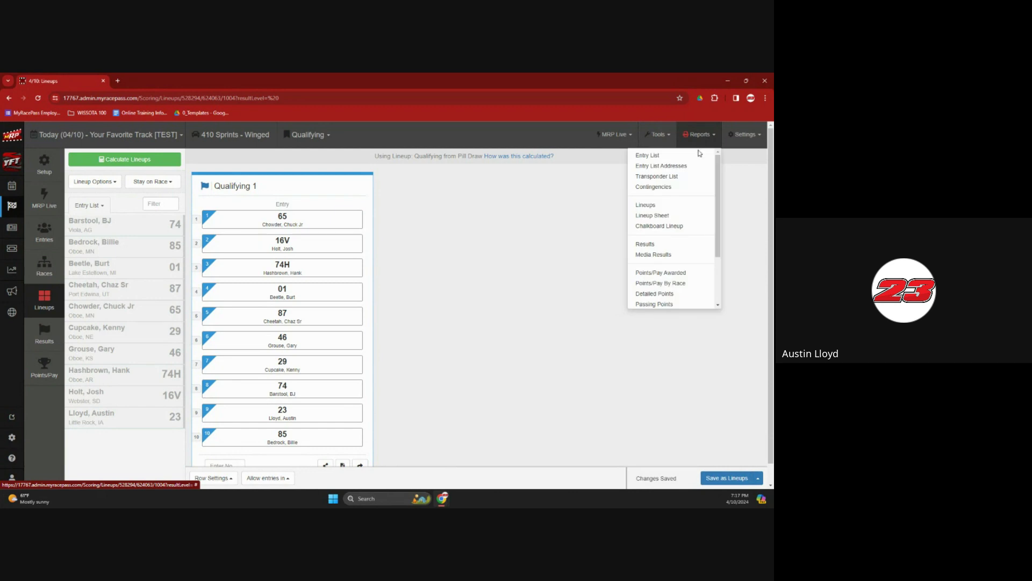
{"action": "left_click", "coordinate": [662, 205]}
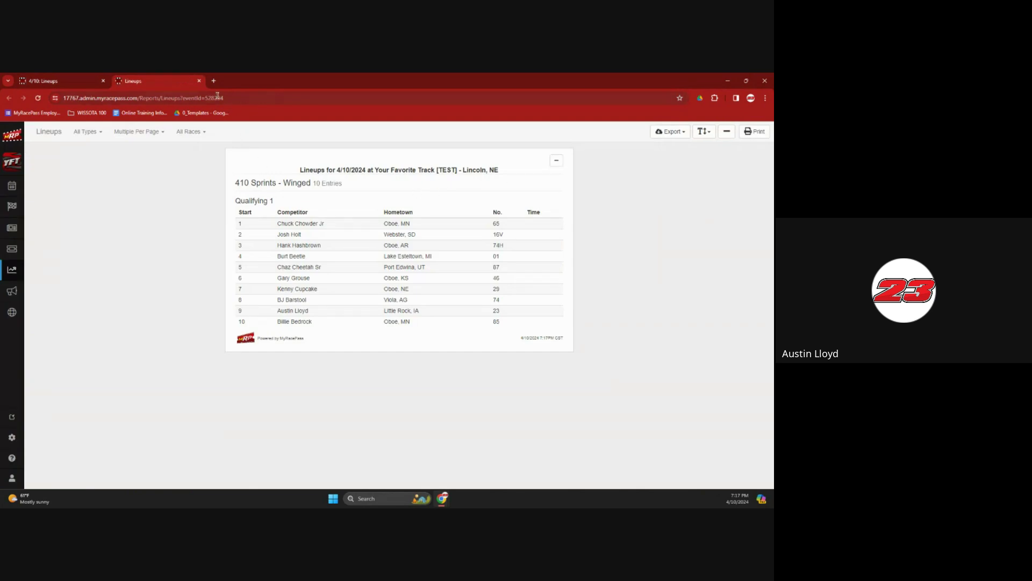
{"action": "left_click", "coordinate": [199, 81]}
{"action": "left_click", "coordinate": [694, 134]}
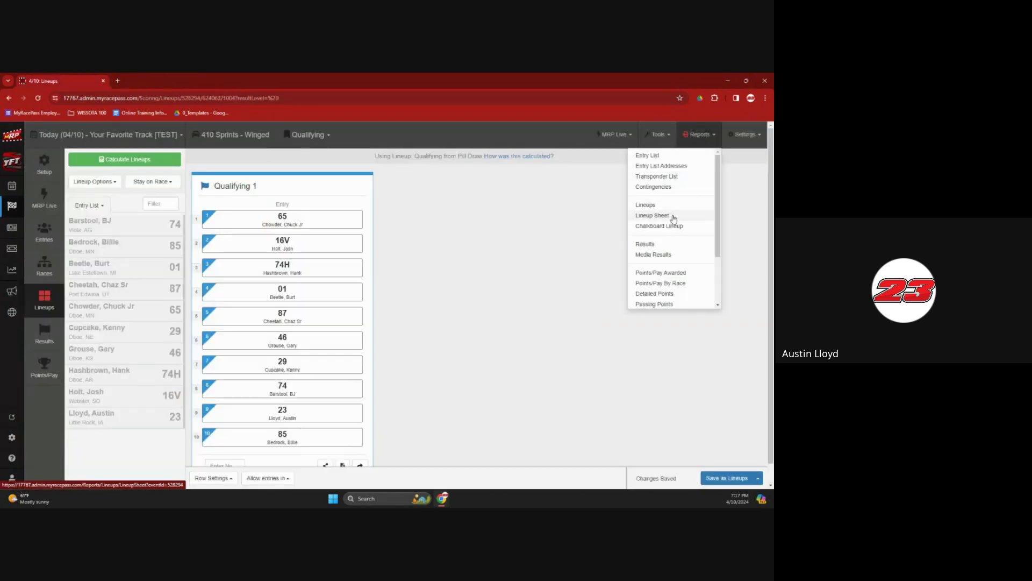
{"action": "left_click", "coordinate": [671, 219]}
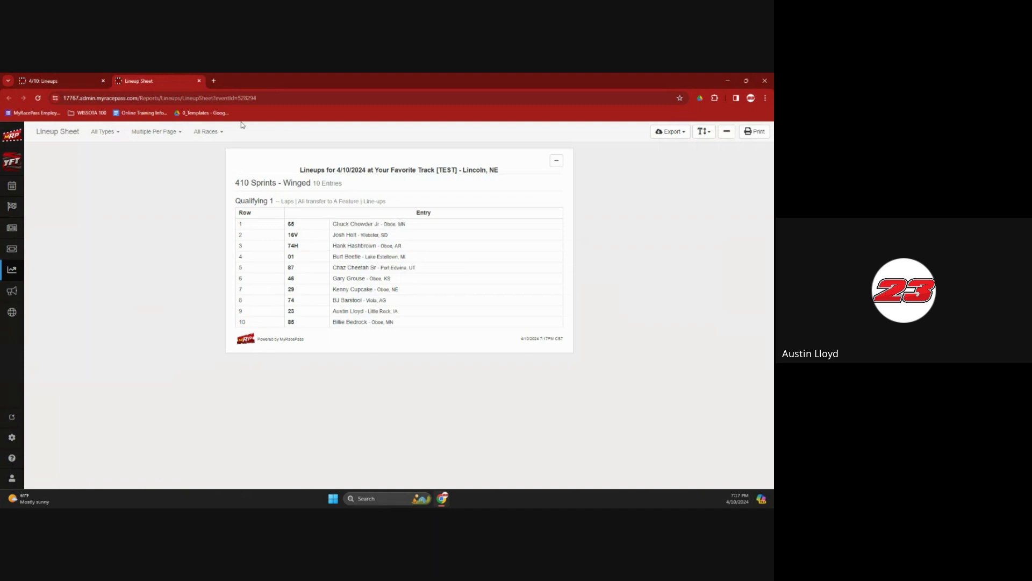
{"action": "left_click", "coordinate": [199, 81]}
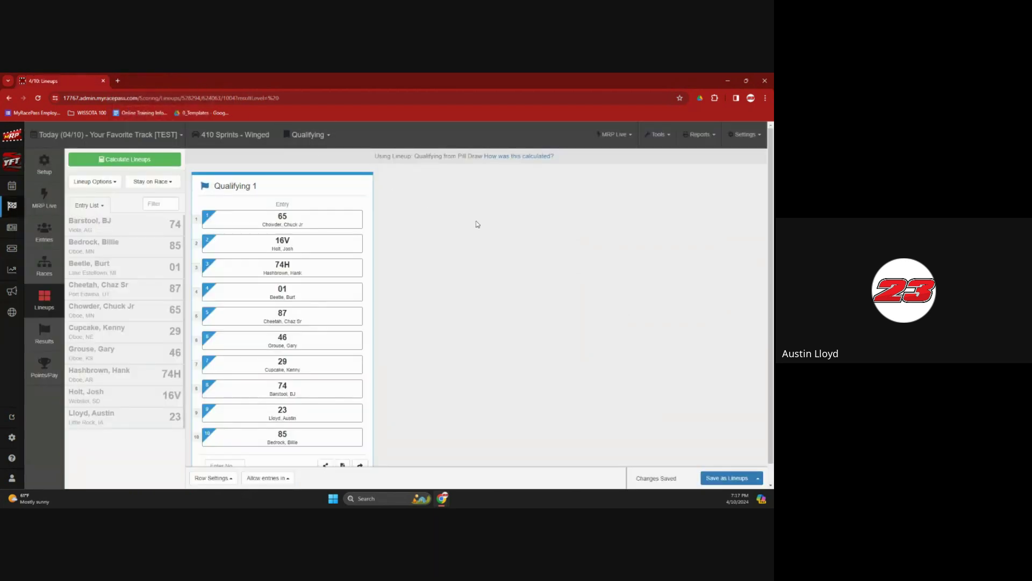
{"action": "left_click", "coordinate": [651, 138]}
View the Qualifying 1 lineup monitor at screen size 4 in a new tab, then return to Lineups
{"action": "left_click", "coordinate": [649, 154]}
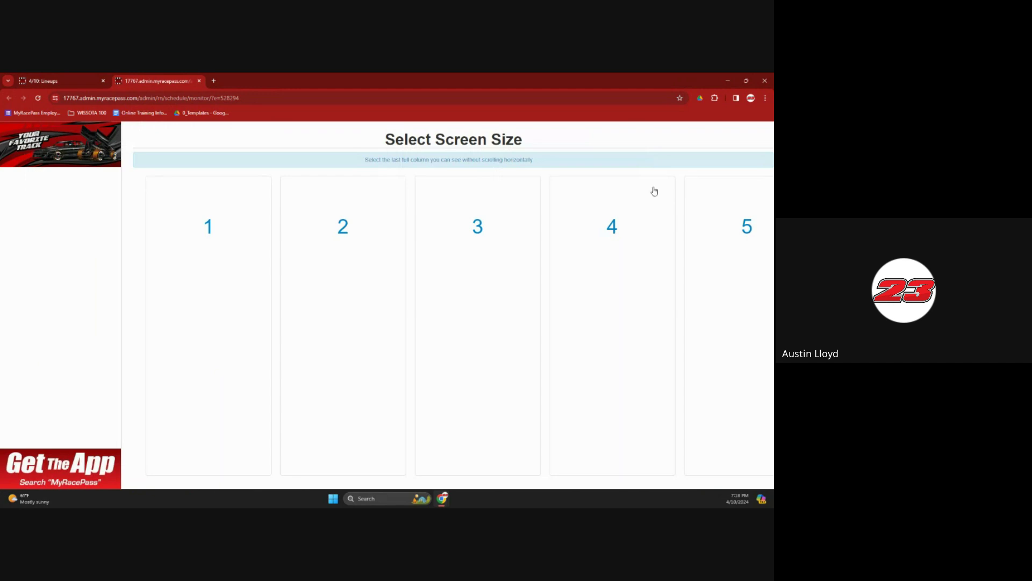
{"action": "left_click", "coordinate": [646, 232]}
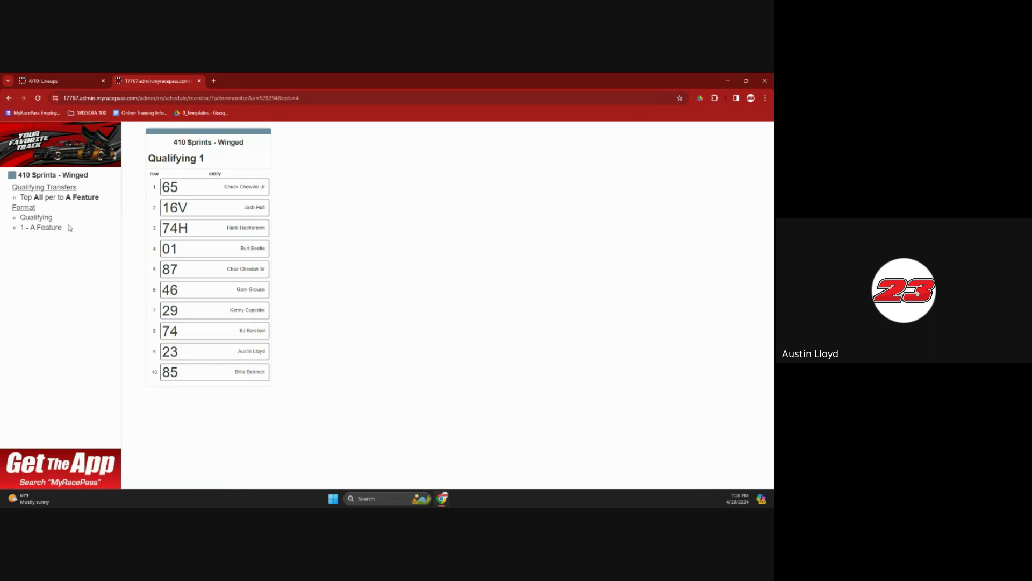
{"action": "mouse_move", "coordinate": [64, 228]}
{"action": "left_mouse_down"}
{"action": "mouse_move", "coordinate": [16, 175]}
{"action": "mouse_move", "coordinate": [12, 207]}
{"action": "mouse_move", "coordinate": [65, 228]}
{"action": "left_mouse_up"}
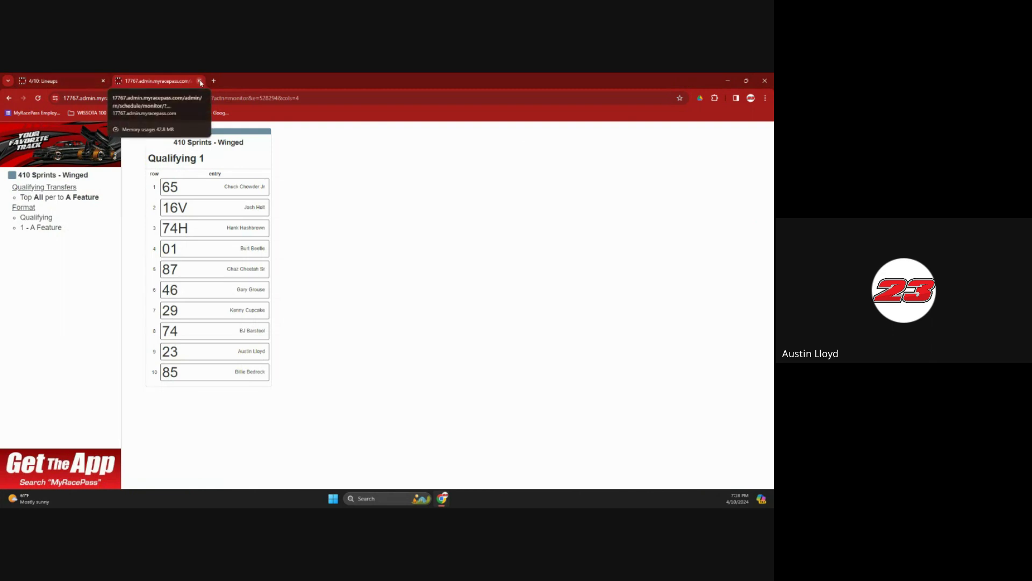
{"action": "left_click", "coordinate": [63, 79]}
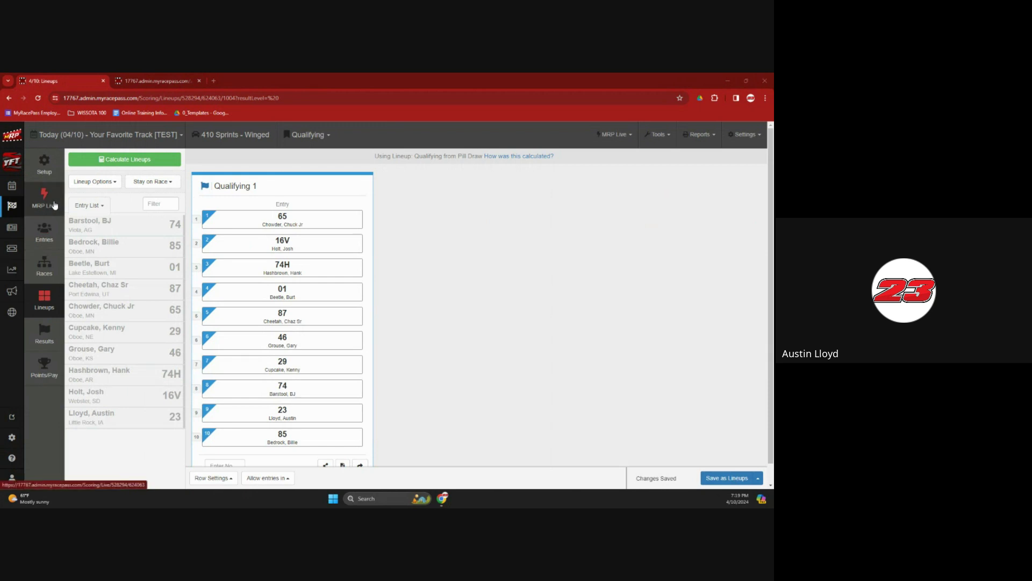
Launch MRP Live from Windows search and drag the Orbits 5 window onto the screen
{"action": "left_click", "coordinate": [374, 502]}
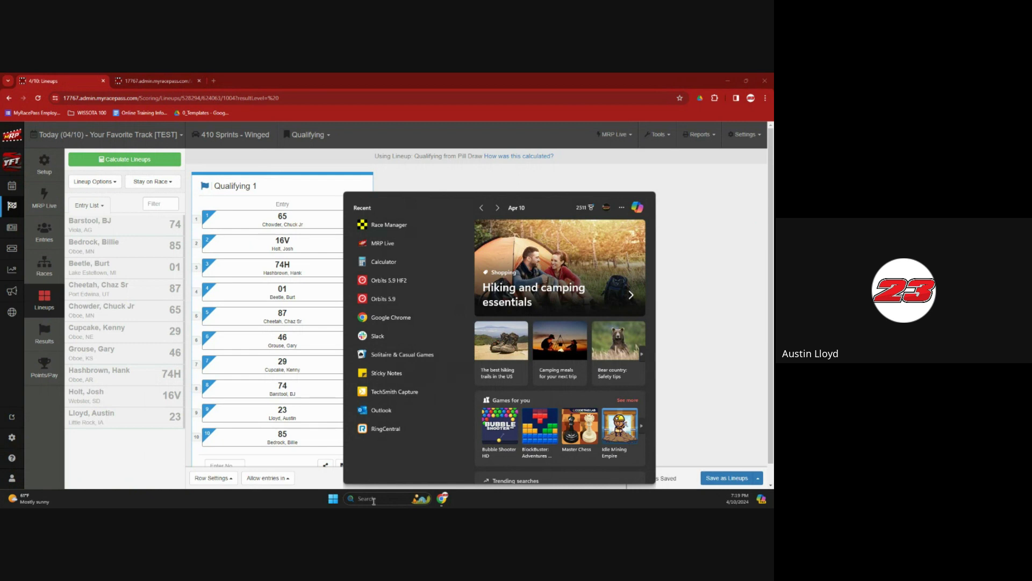
{"action": "left_click", "coordinate": [409, 243]}
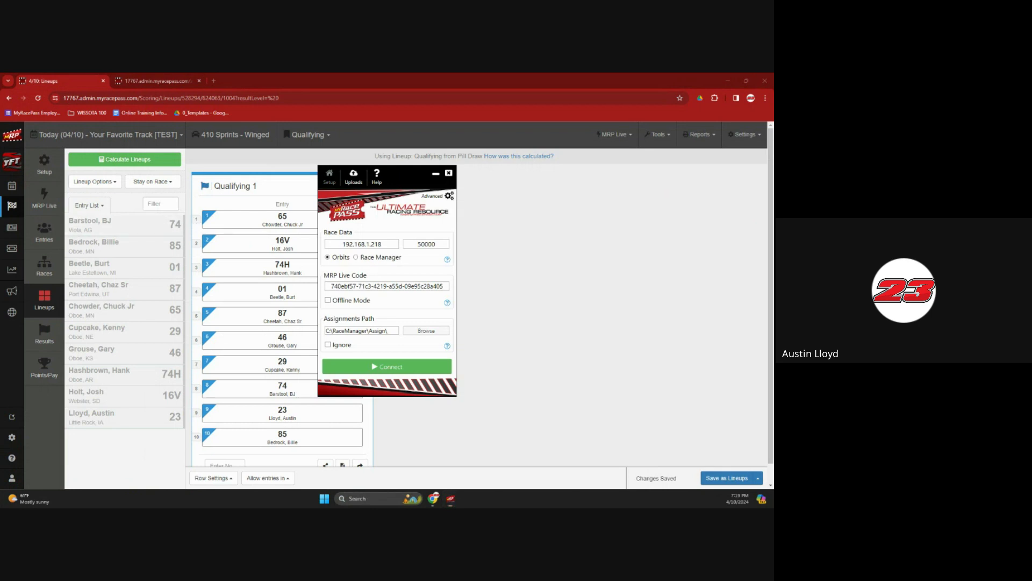
{"action": "left_click_drag", "start_coordinate": [0, 182], "coordinate": [315, 77]}
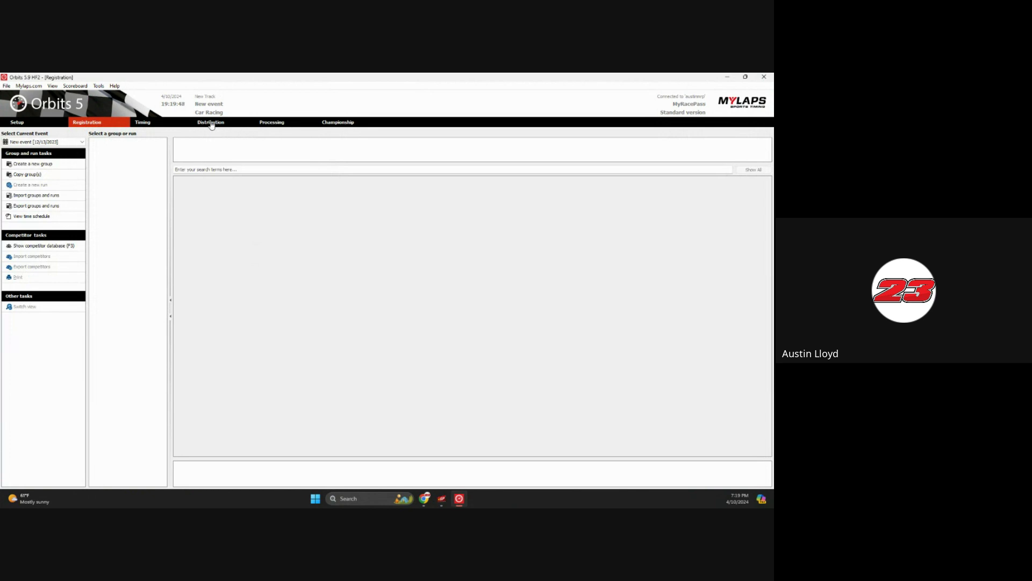
Verify the Orbits Distribution feed and MRP Live both use port 50000, then minimize Orbits
{"action": "left_click", "coordinate": [211, 123]}
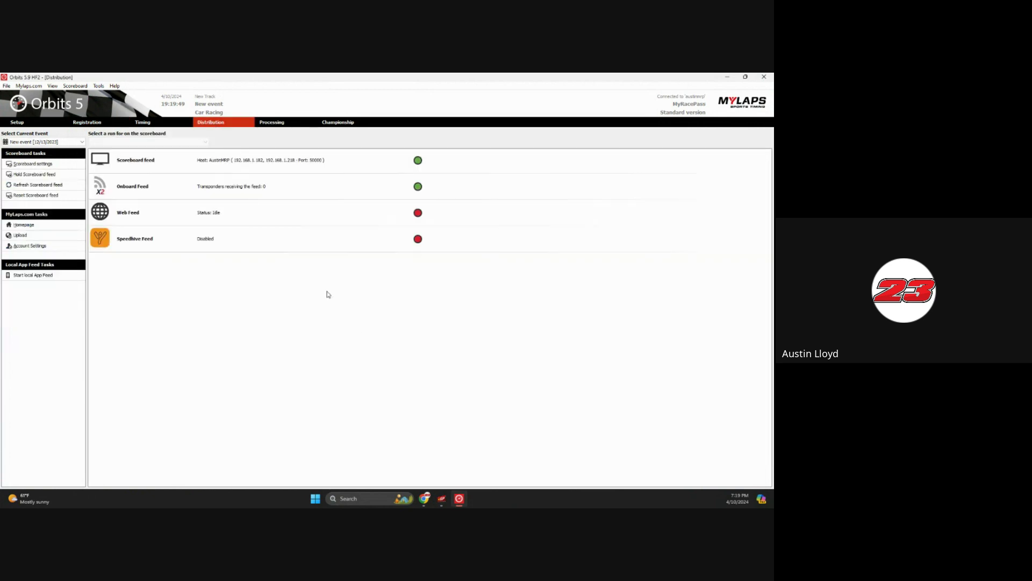
{"action": "left_click", "coordinate": [442, 498]}
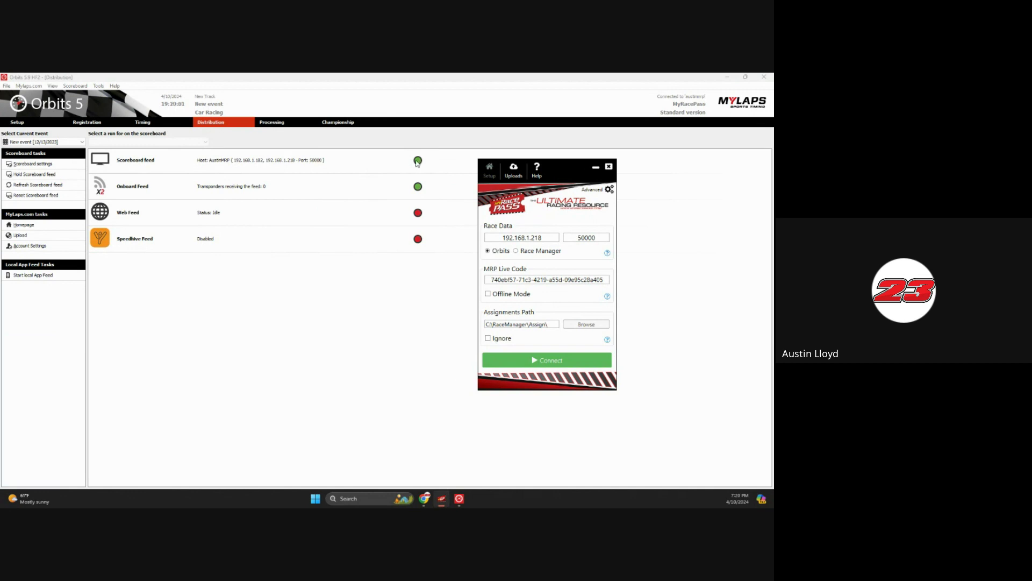
{"action": "left_click", "coordinate": [591, 236]}
{"action": "left_click", "coordinate": [728, 80]}
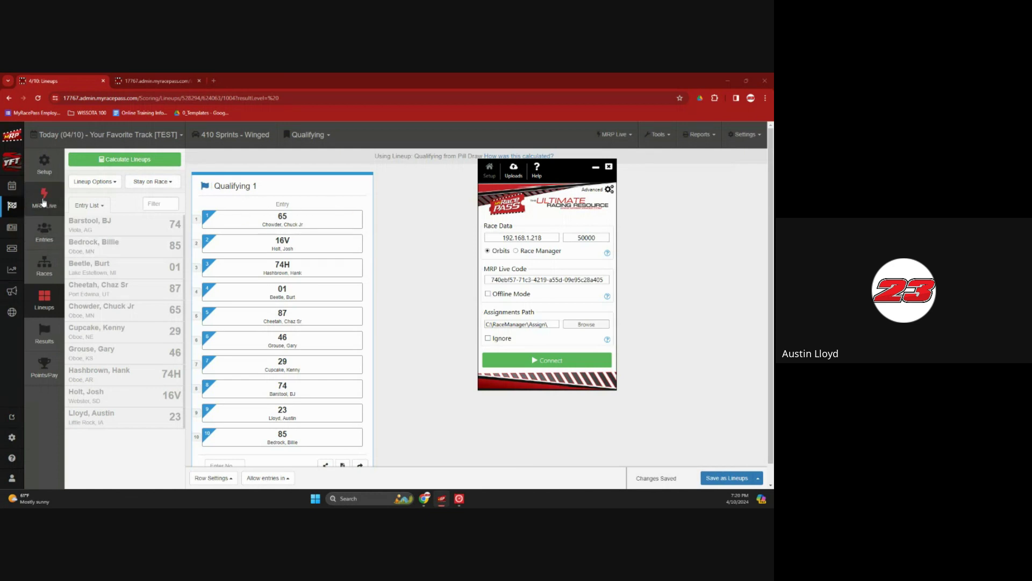
Copy the event's connection code from MyRacePass and paste it into MRP Live's code field
{"action": "left_click", "coordinate": [43, 202]}
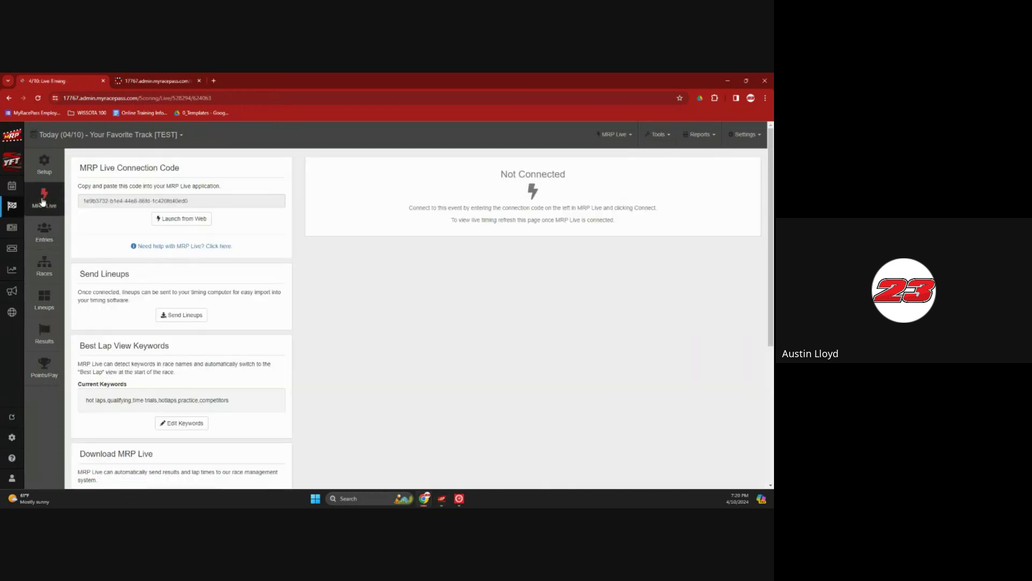
{"action": "left_click_drag", "start_coordinate": [199, 201], "coordinate": [81, 203]}
{"action": "key", "text": "ctrl+c"}
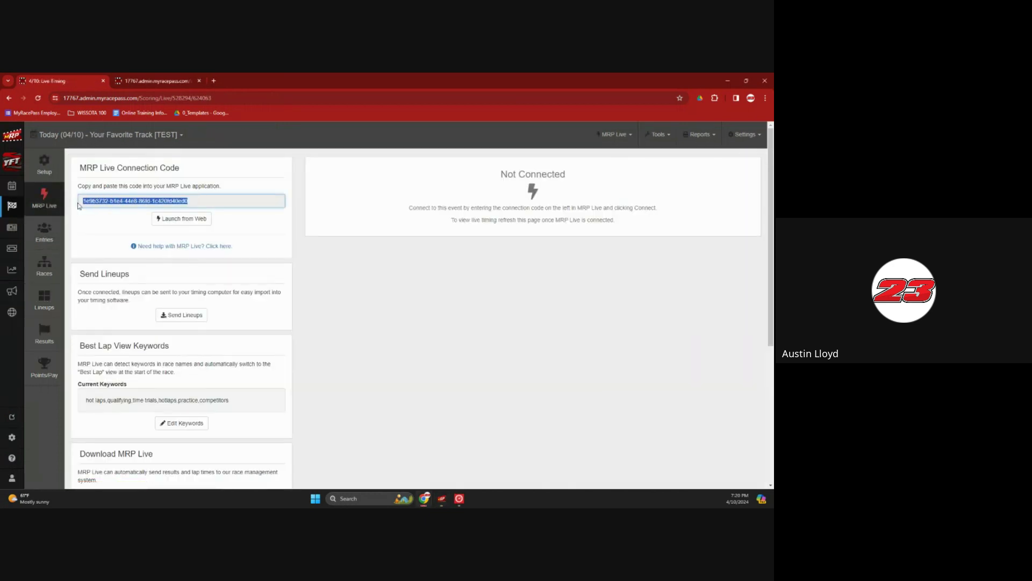
{"action": "left_click", "coordinate": [442, 498]}
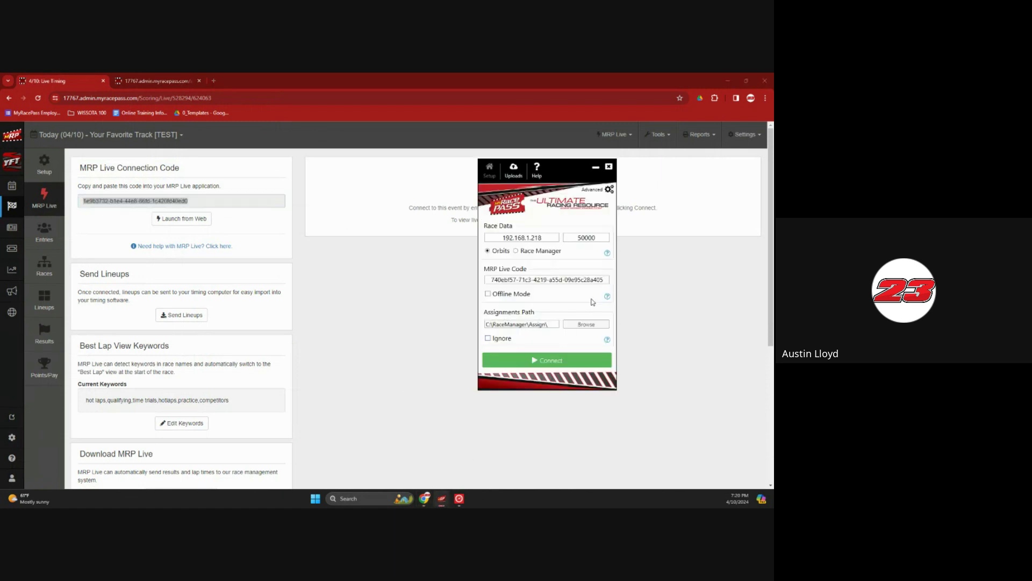
{"action": "left_click_drag", "start_coordinate": [607, 280], "coordinate": [485, 281]}
{"action": "key", "text": "ctrl+v"}
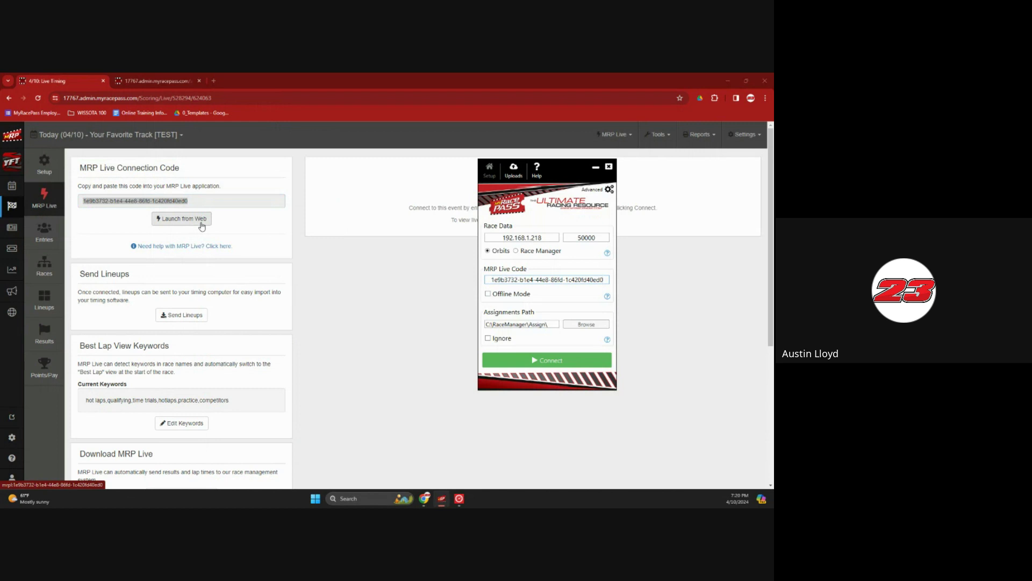
Connect MRP Live to the 4/10/2024 event and Orbits, and pull in the event's lineups
{"action": "left_click", "coordinate": [519, 362]}
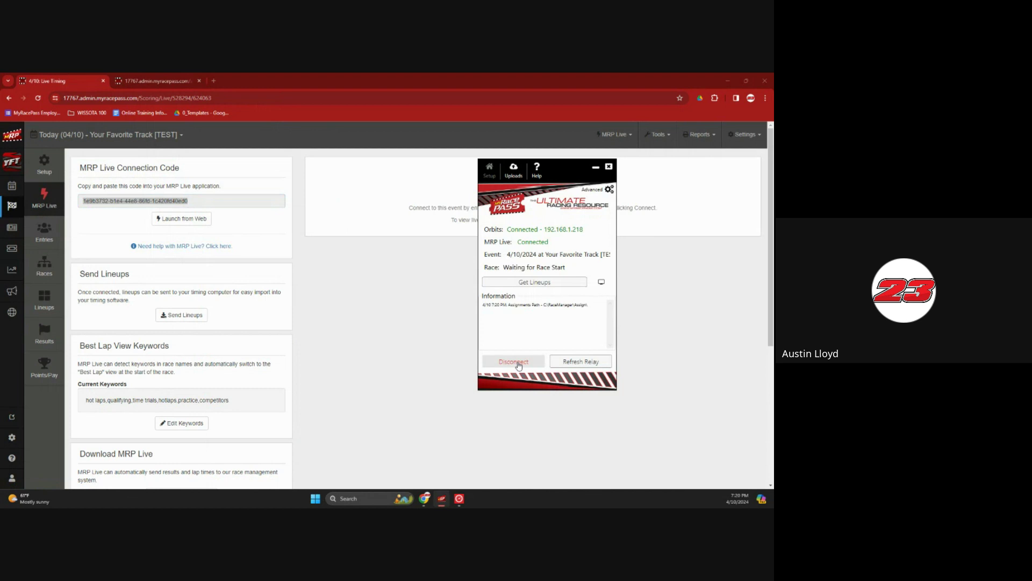
{"action": "left_click", "coordinate": [558, 284]}
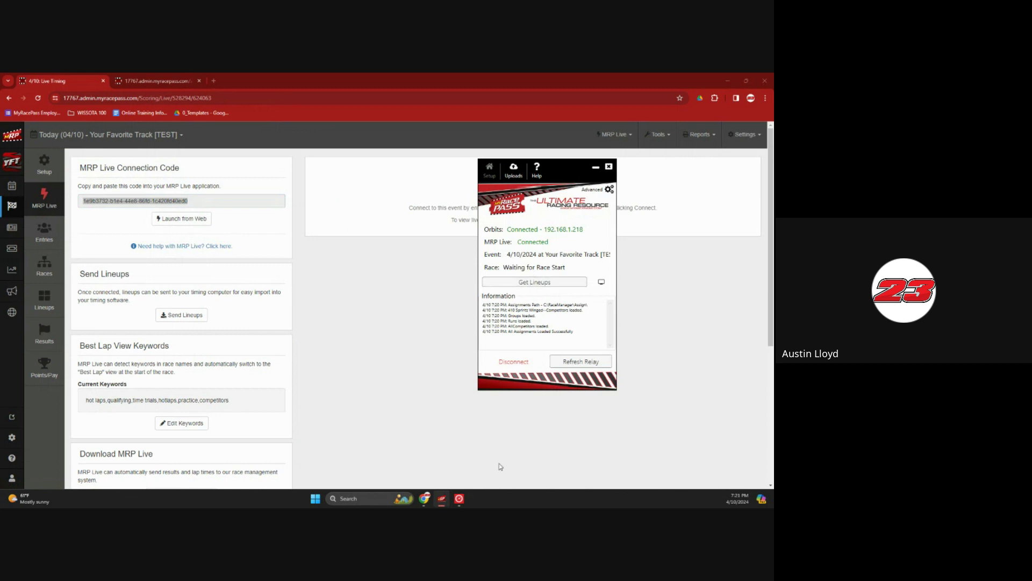
{"action": "left_click", "coordinate": [460, 498]}
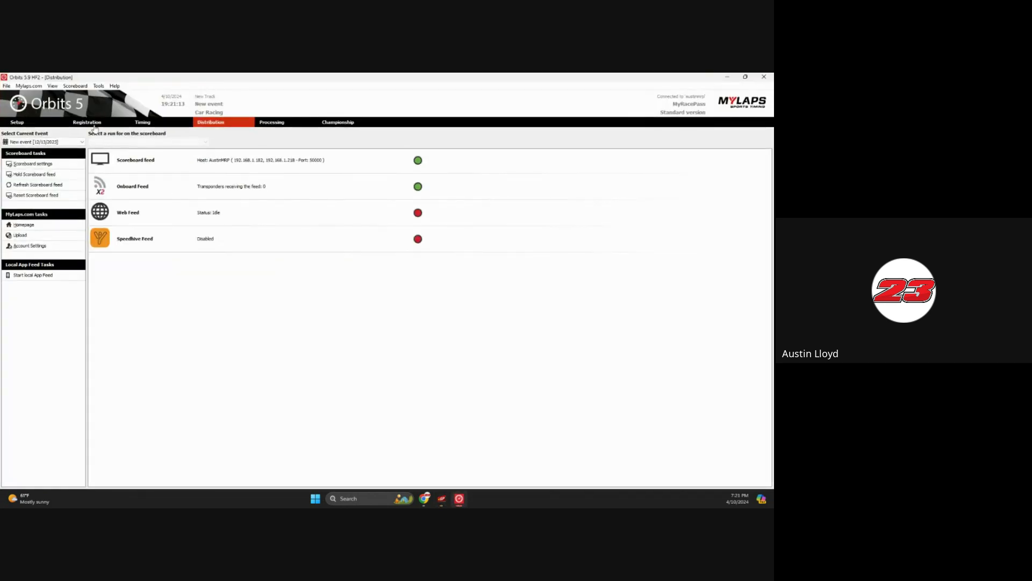
Import Groups.xml on the Registration tab, adding the 410 Sprints - Winged group
{"action": "left_click", "coordinate": [94, 125]}
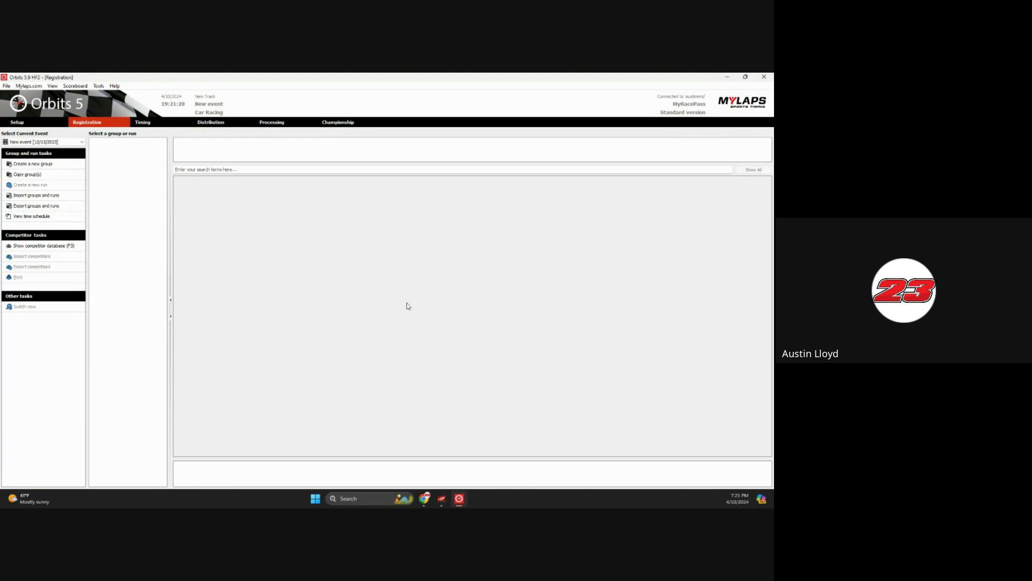
{"action": "left_click", "coordinate": [53, 196]}
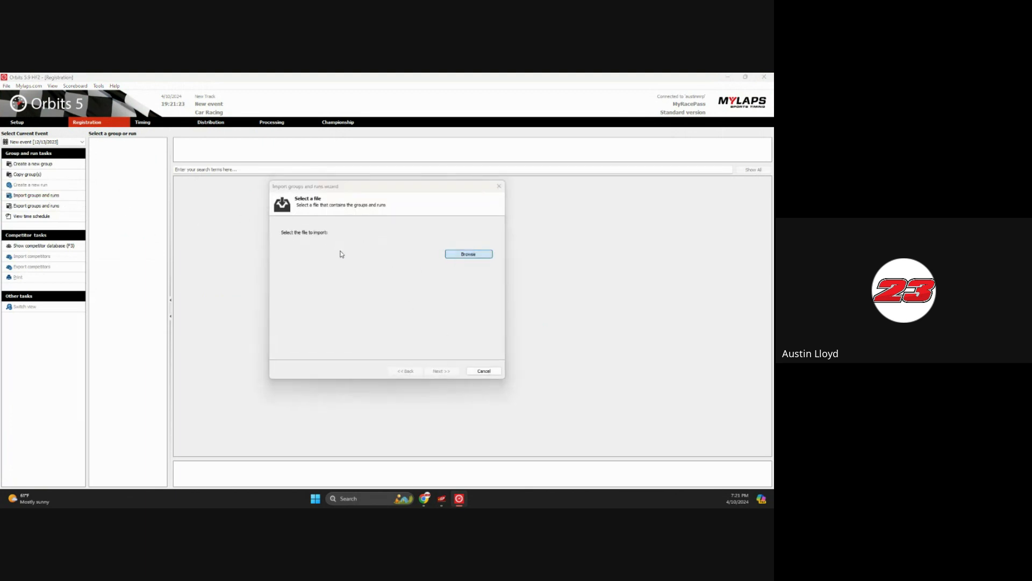
{"action": "key", "text": "Return"}
{"action": "left_click", "coordinate": [377, 258]}
{"action": "left_click", "coordinate": [581, 396]}
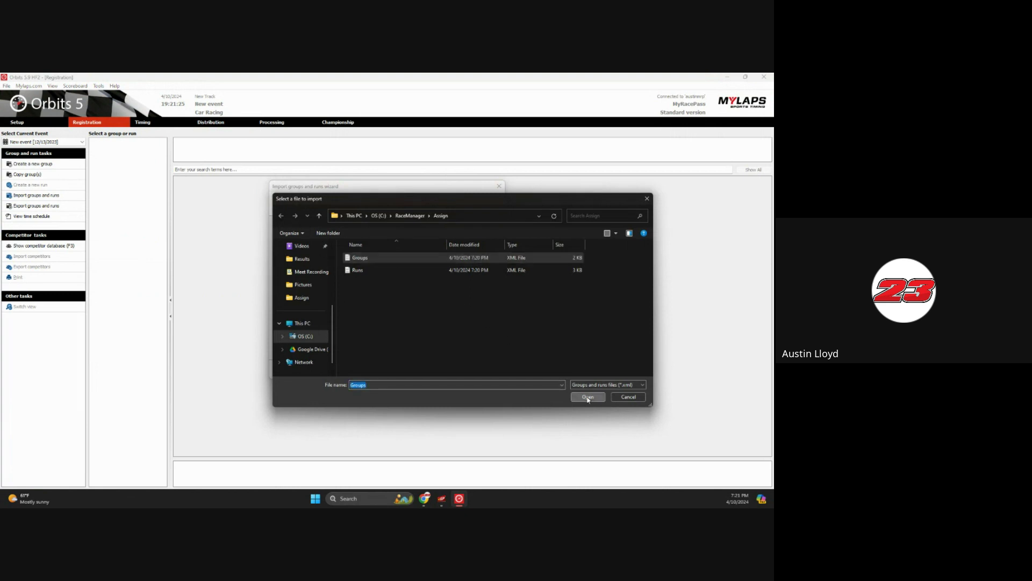
{"action": "left_click", "coordinate": [452, 371]}
{"action": "left_click", "coordinate": [441, 370]}
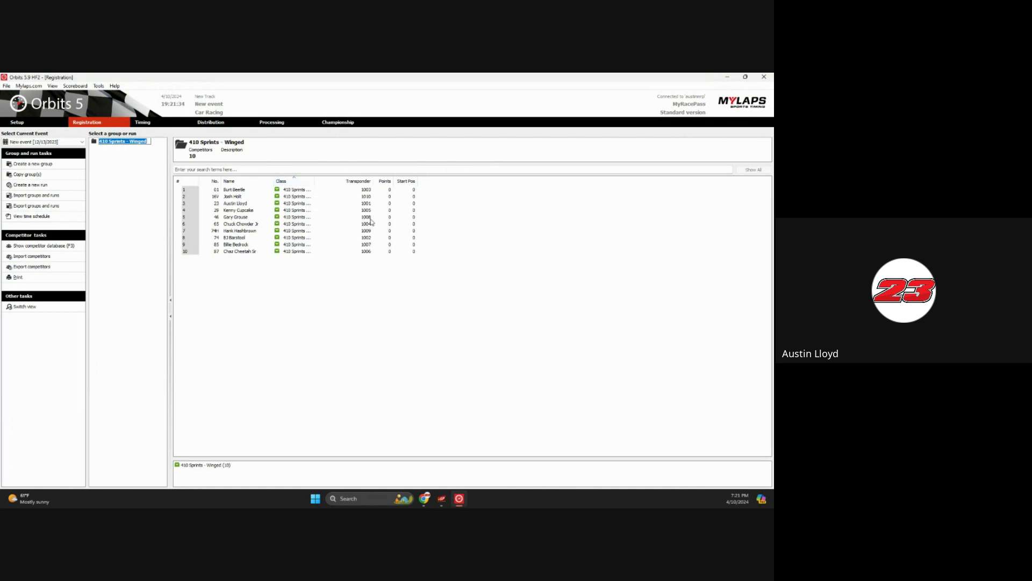
{"action": "left_click", "coordinate": [132, 155]}
Import Runs.xml and select the Qualifying 1 run with its start positions
{"action": "left_click", "coordinate": [55, 196]}
{"action": "left_click", "coordinate": [456, 255]}
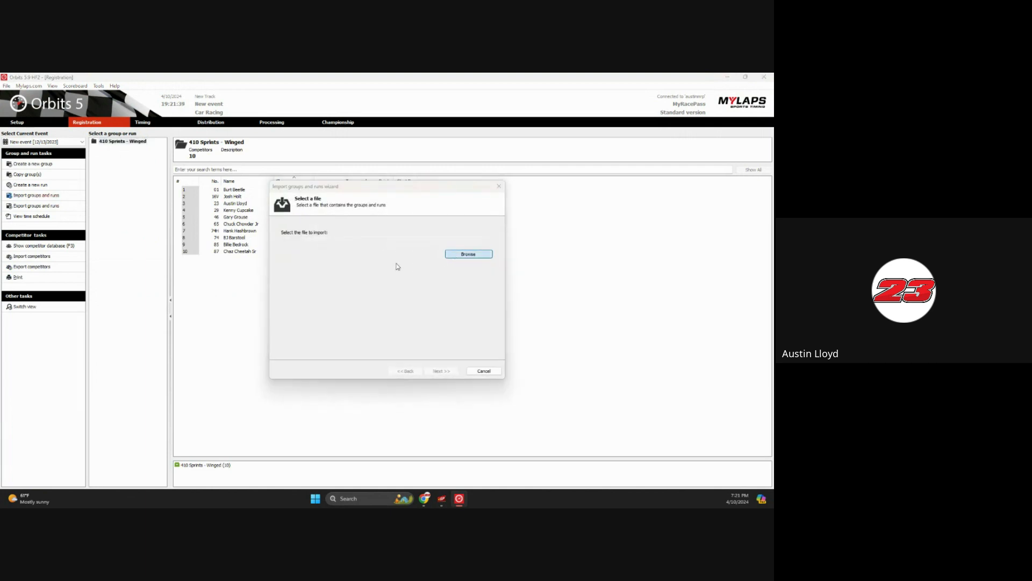
{"action": "left_click", "coordinate": [374, 270]}
{"action": "left_click", "coordinate": [587, 397]}
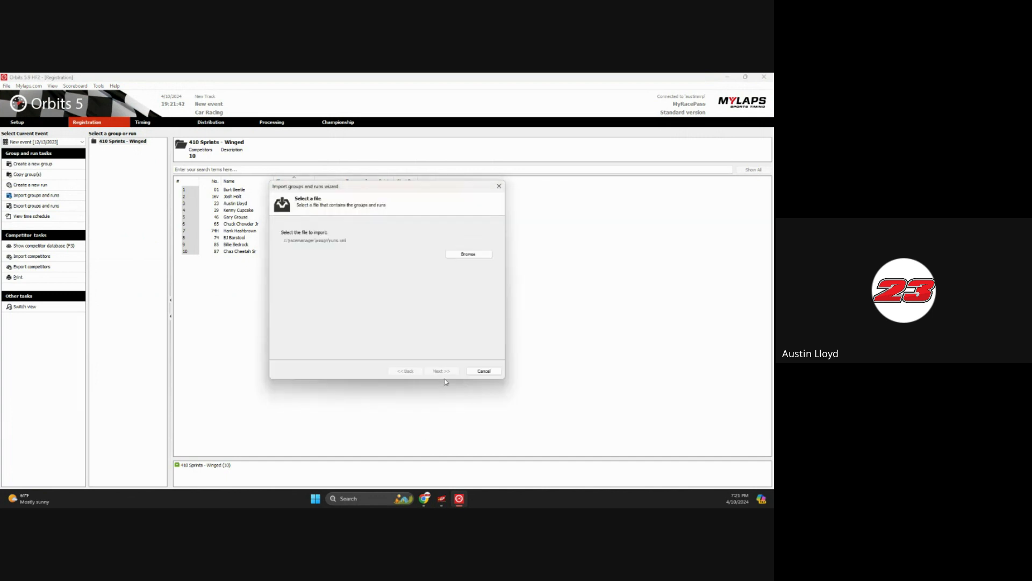
{"action": "left_click", "coordinate": [442, 370]}
{"action": "left_click", "coordinate": [444, 371]}
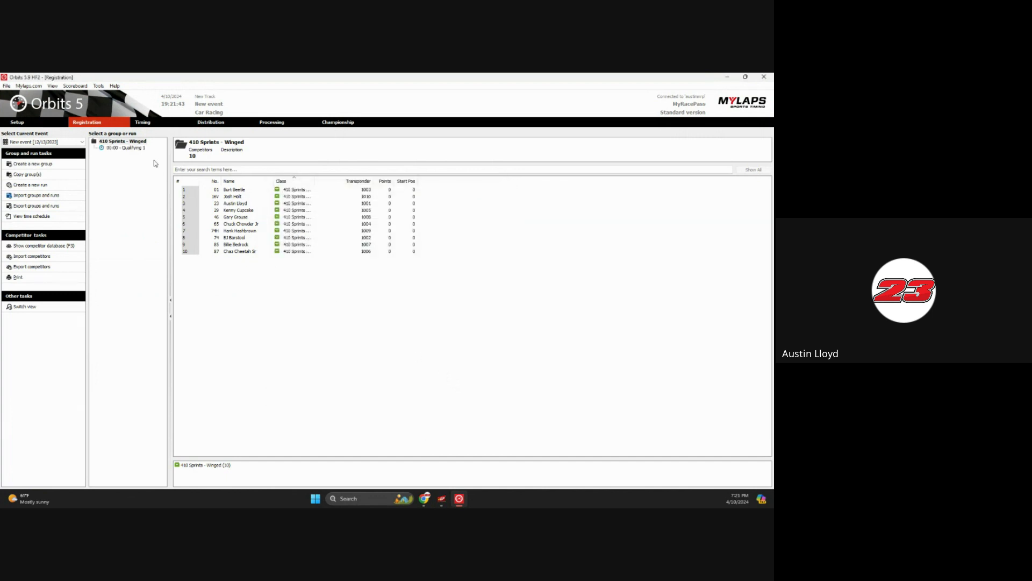
{"action": "left_click", "coordinate": [142, 149]}
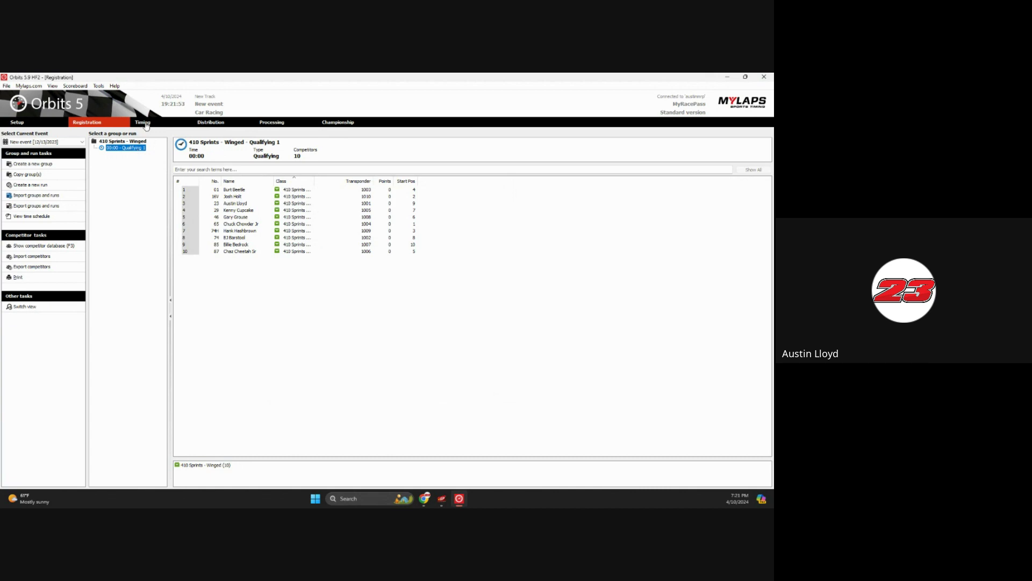
Open the Track Simulator from Tools on the Timing tab and move it aside
{"action": "left_click", "coordinate": [143, 122]}
{"action": "left_click", "coordinate": [103, 88]}
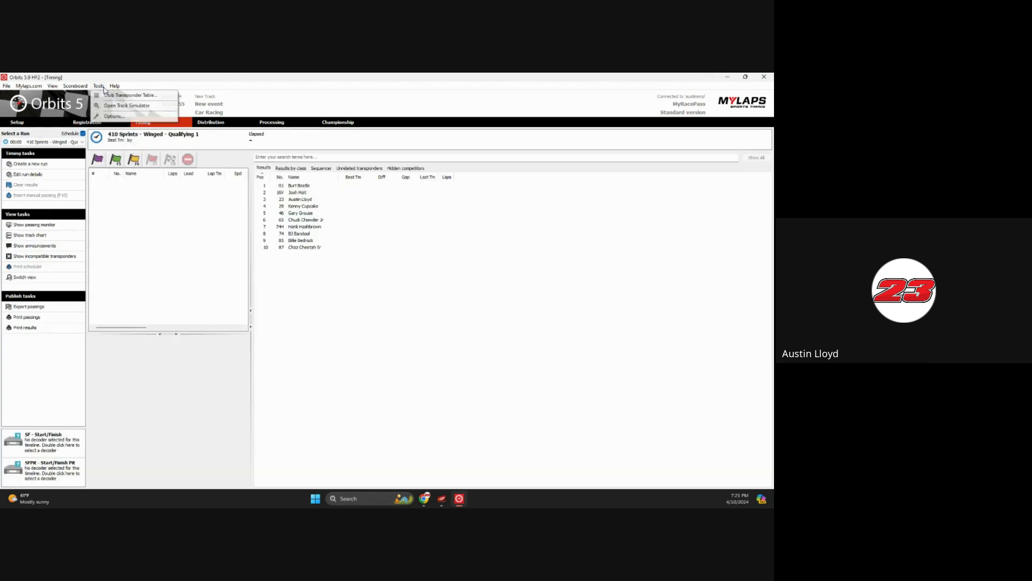
{"action": "left_click", "coordinate": [126, 105]}
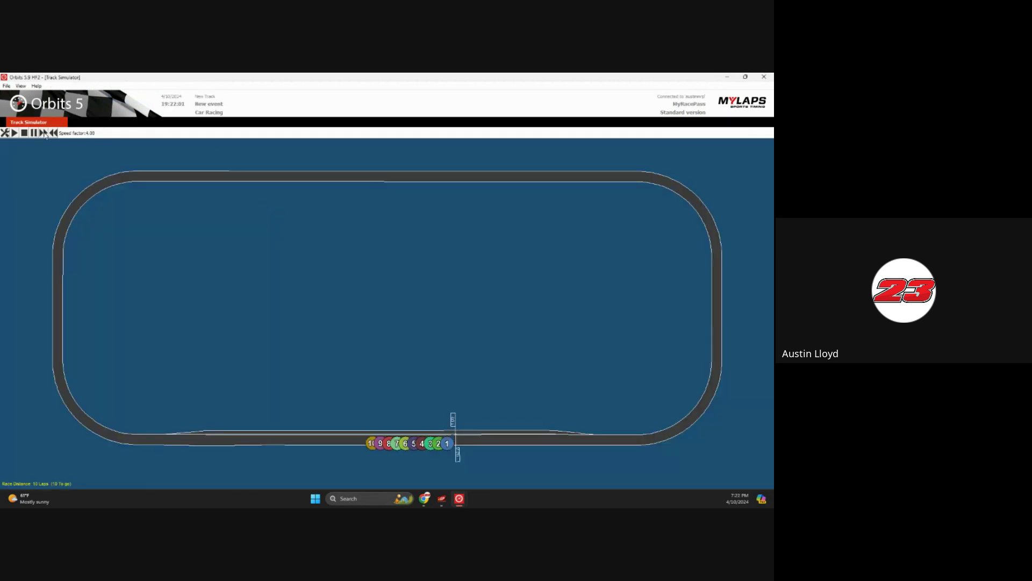
{"action": "left_click_drag", "start_coordinate": [136, 79], "coordinate": [0, 76]}
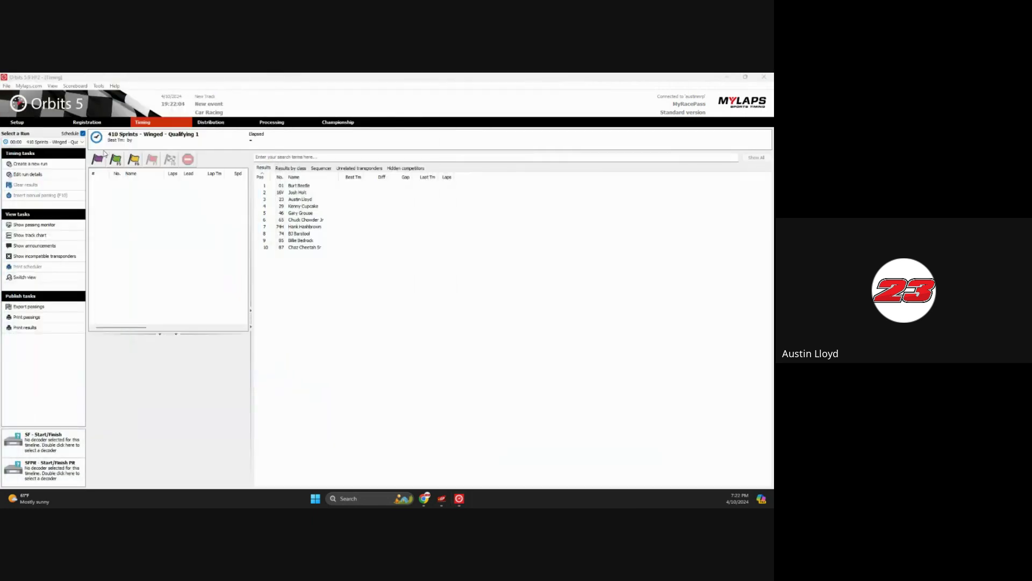
Wave the warmup and green flags for Qualifying 1 and set the simulated cars lapping
{"action": "left_click", "coordinate": [101, 160]}
{"action": "left_click", "coordinate": [114, 160]}
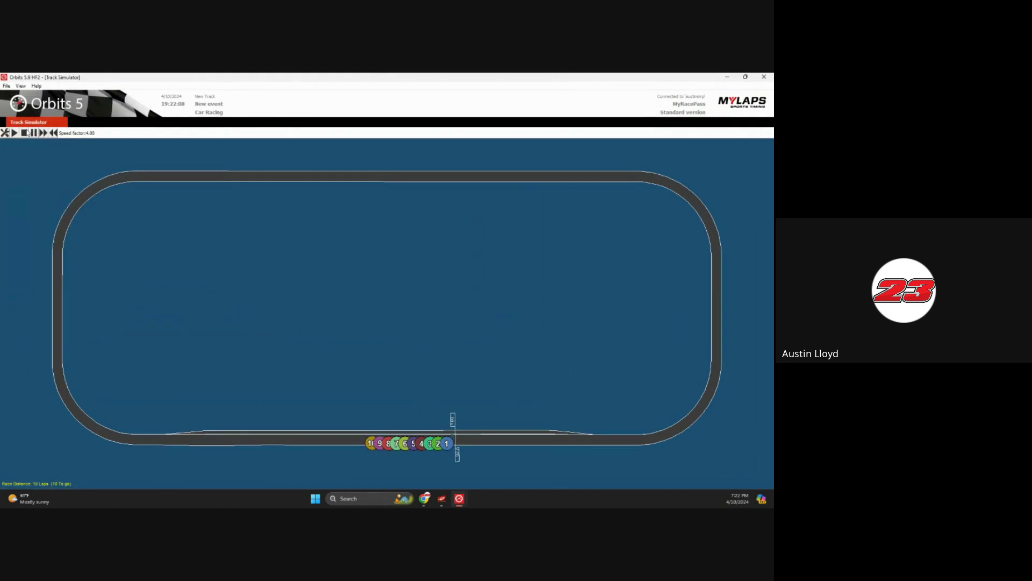
{"action": "left_click", "coordinate": [14, 132]}
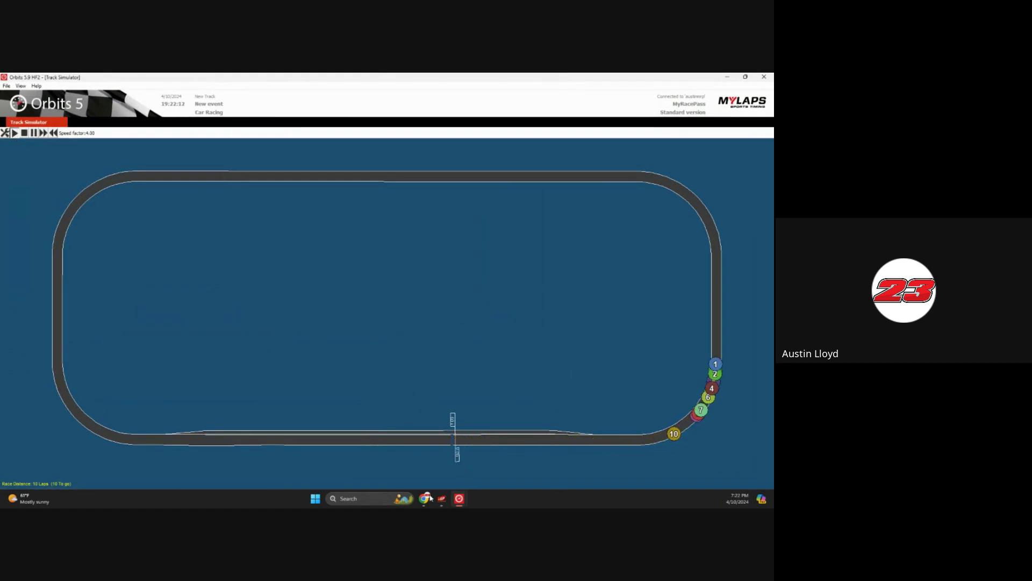
{"action": "mouse_move", "coordinate": [424, 498]}
{"action": "left_click", "coordinate": [450, 462]}
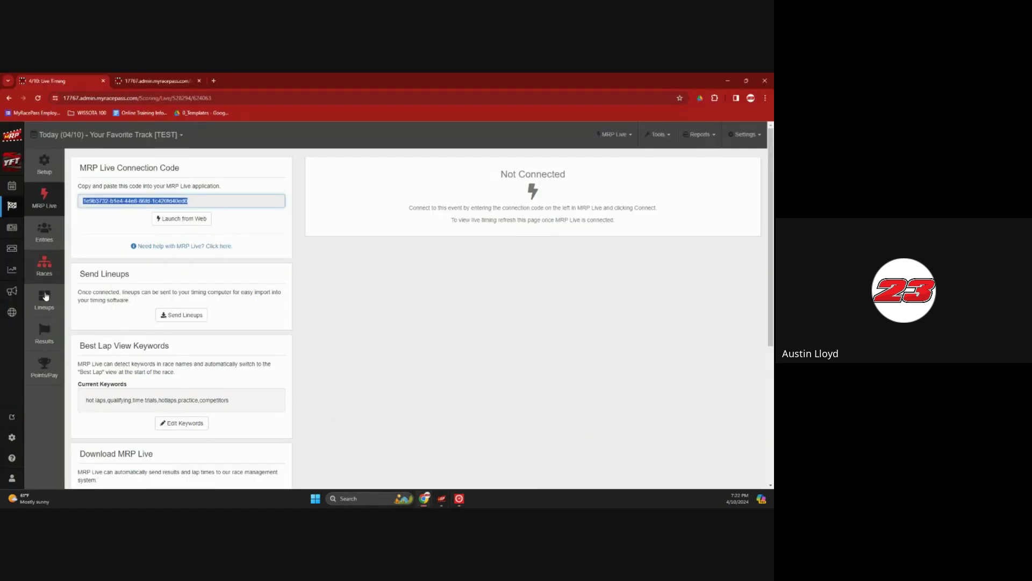
Go to the 410 Sprints - Winged race setup page and open the MRP Live Lap Viewer in a new tab
{"action": "left_click", "coordinate": [656, 139]}
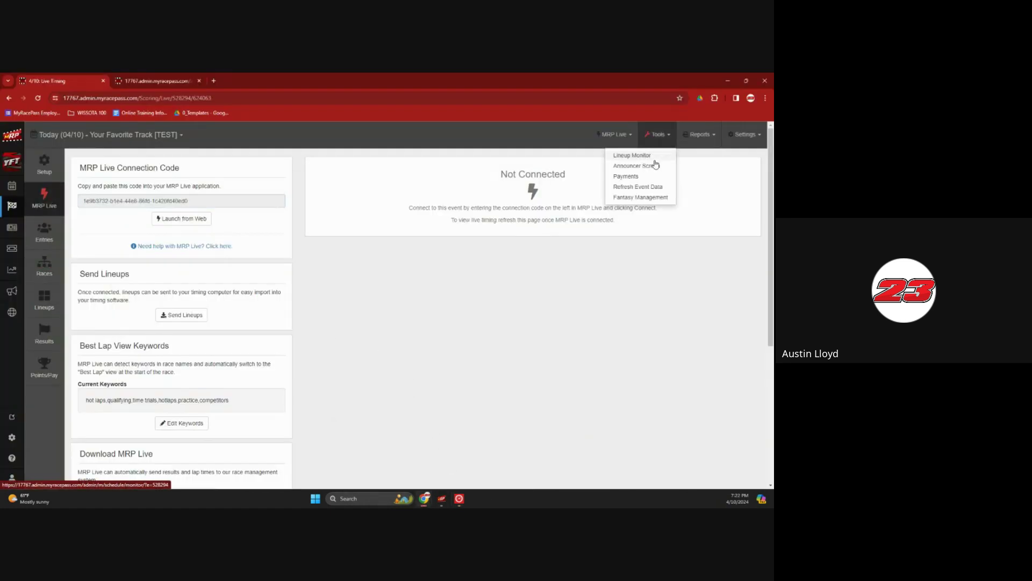
{"action": "left_click", "coordinate": [60, 168]}
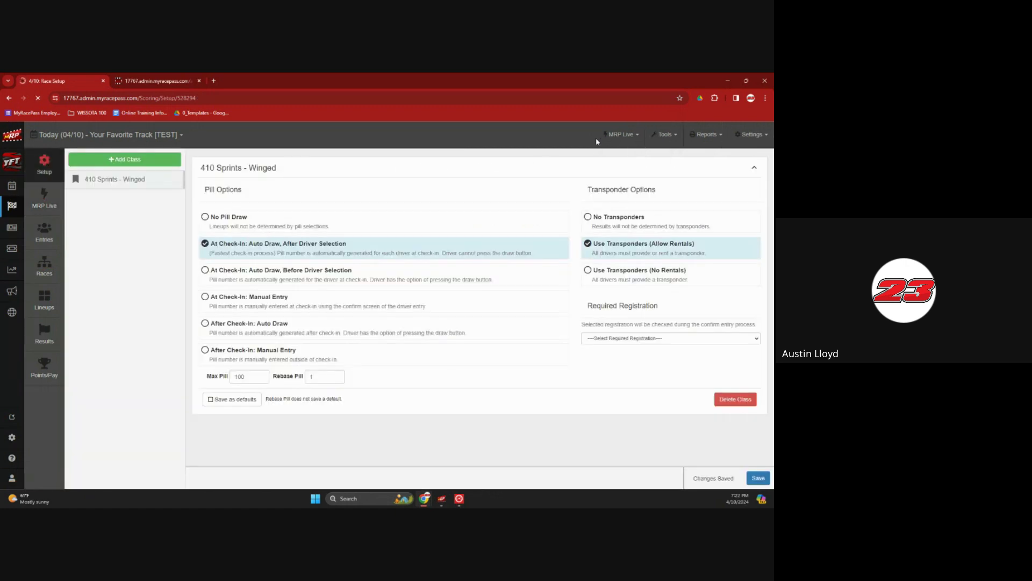
{"action": "left_click", "coordinate": [620, 135]}
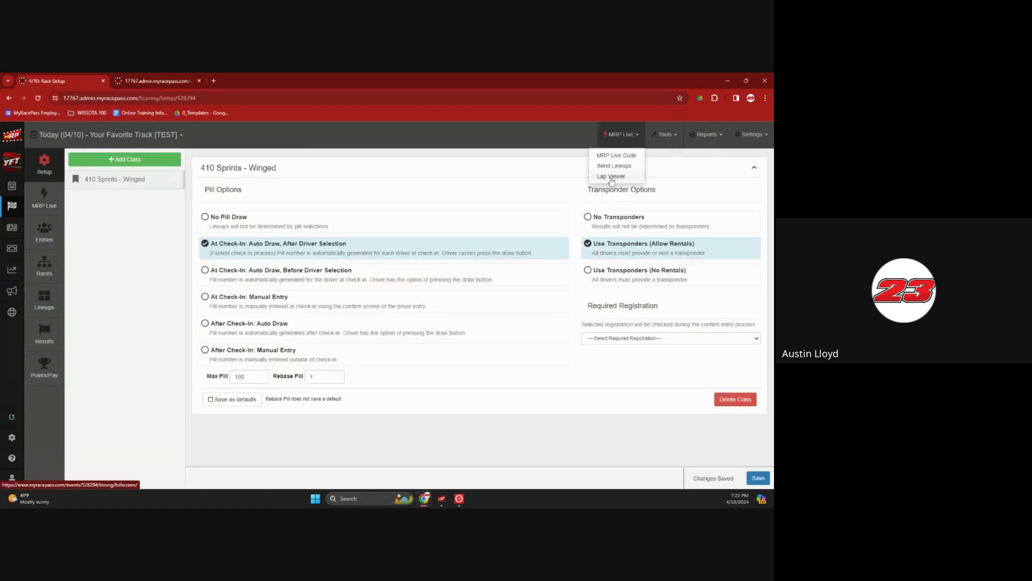
{"action": "left_click", "coordinate": [611, 178]}
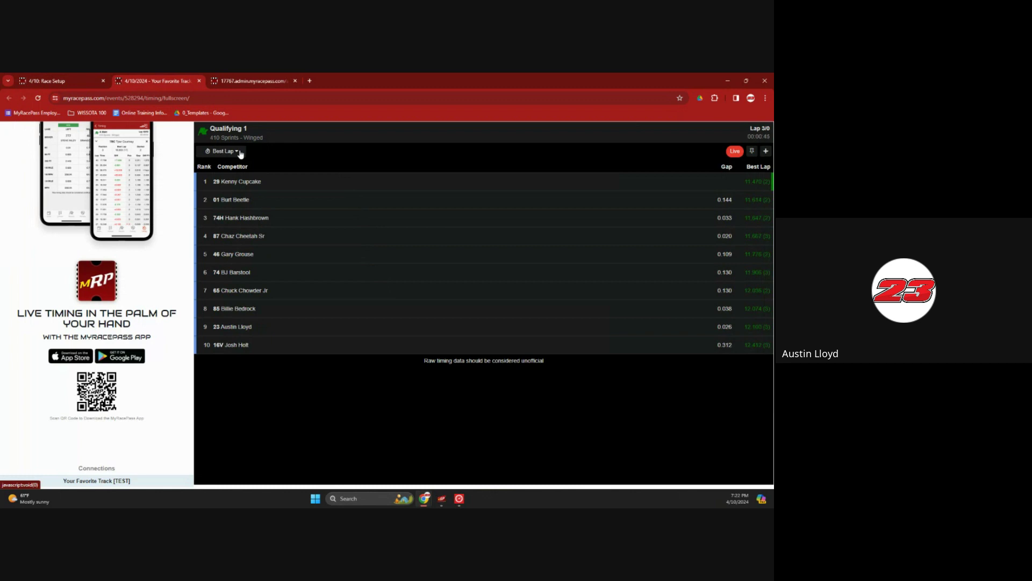
Try the live timing sorts (positions gained, average lap, laps led), settling on Running Order
{"action": "left_click", "coordinate": [239, 153]}
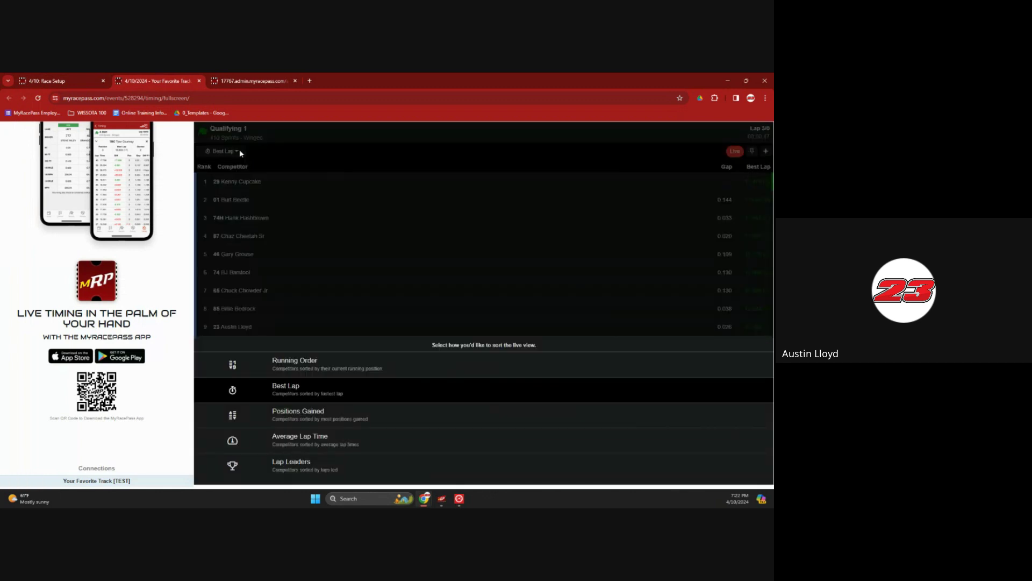
{"action": "left_click", "coordinate": [313, 365]}
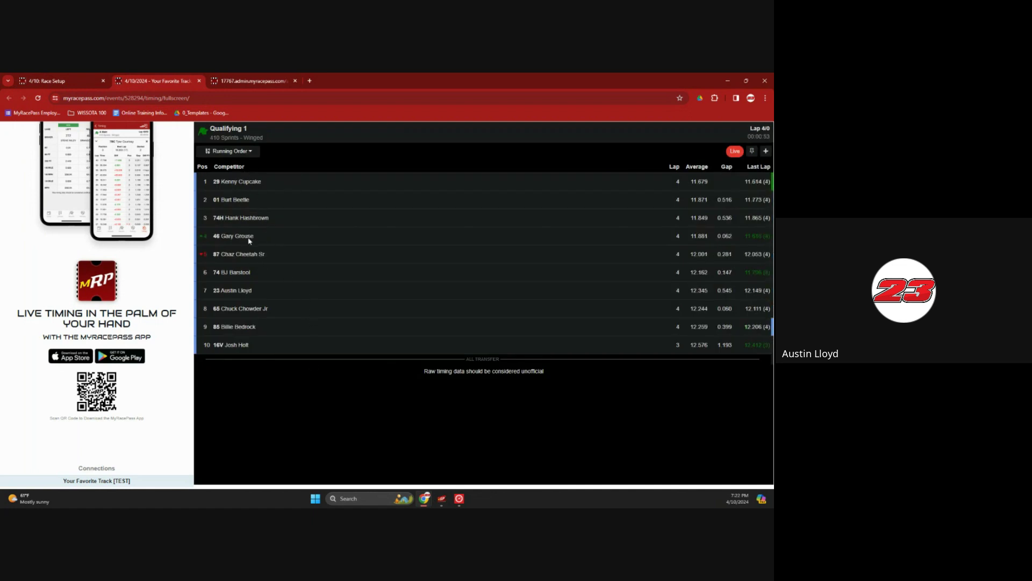
{"action": "left_click", "coordinate": [246, 150]}
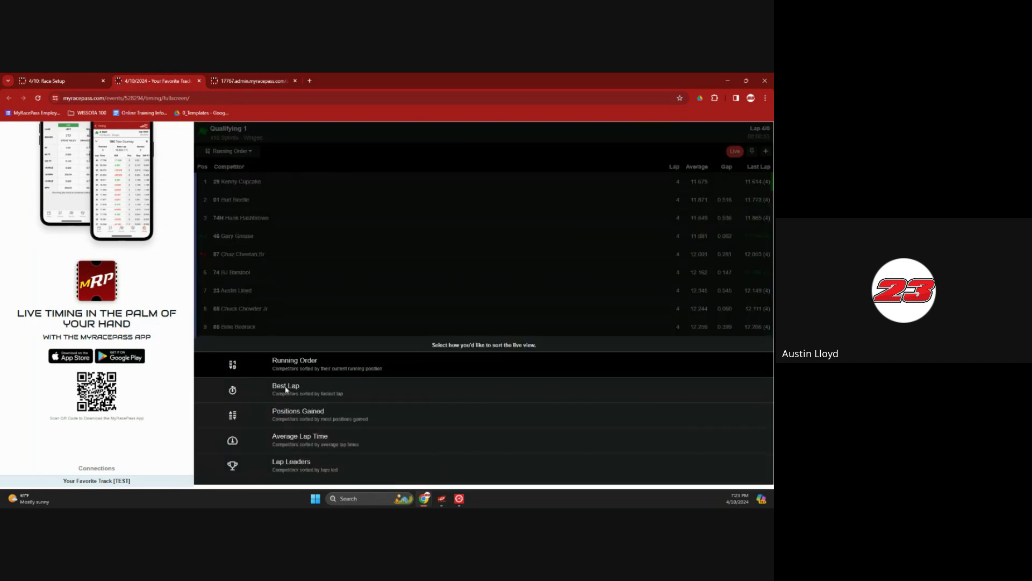
{"action": "left_click", "coordinate": [299, 411]}
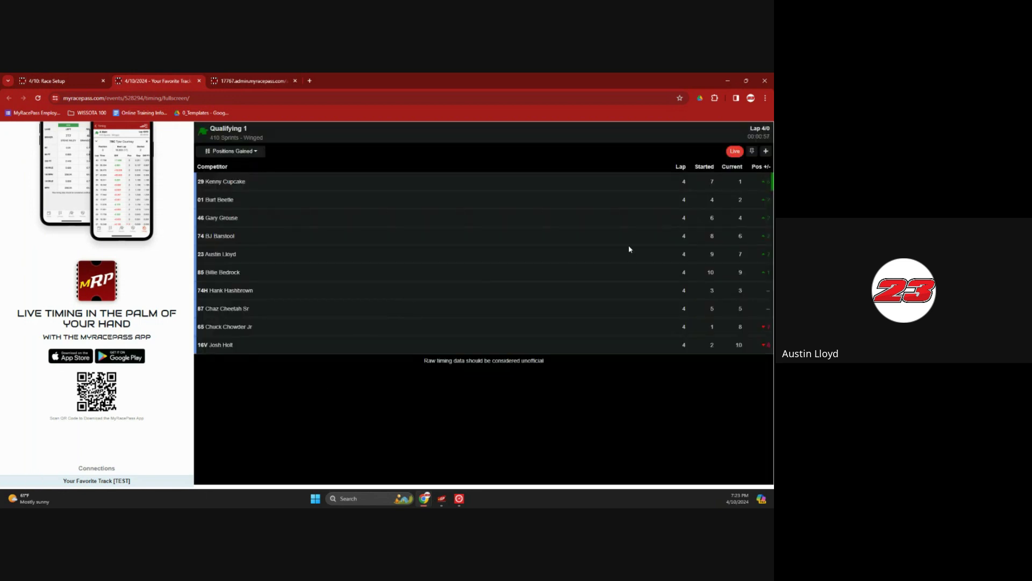
{"action": "left_click", "coordinate": [240, 152]}
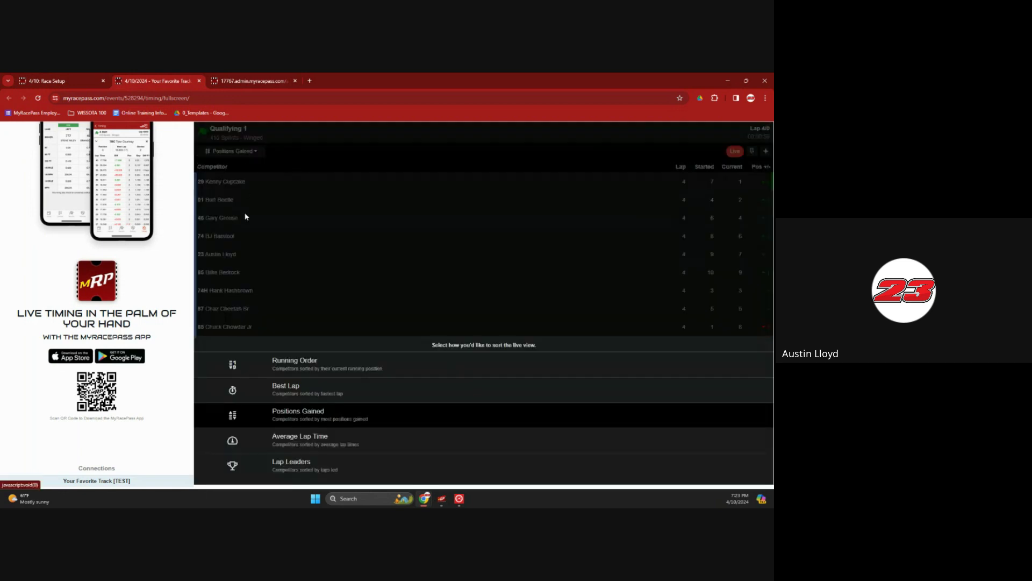
{"action": "left_click", "coordinate": [317, 440]}
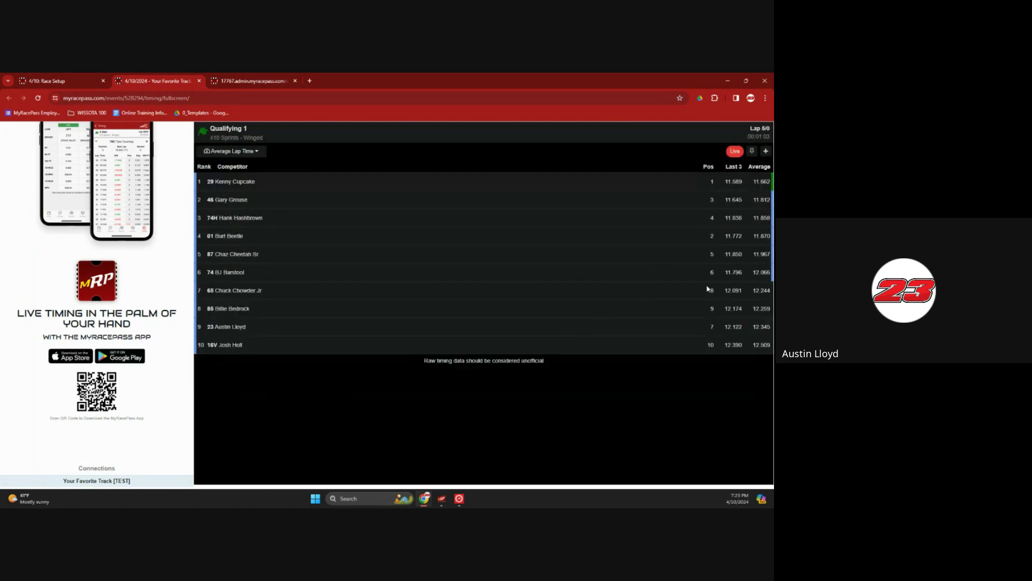
{"action": "left_click", "coordinate": [260, 153]}
{"action": "left_click", "coordinate": [321, 464]}
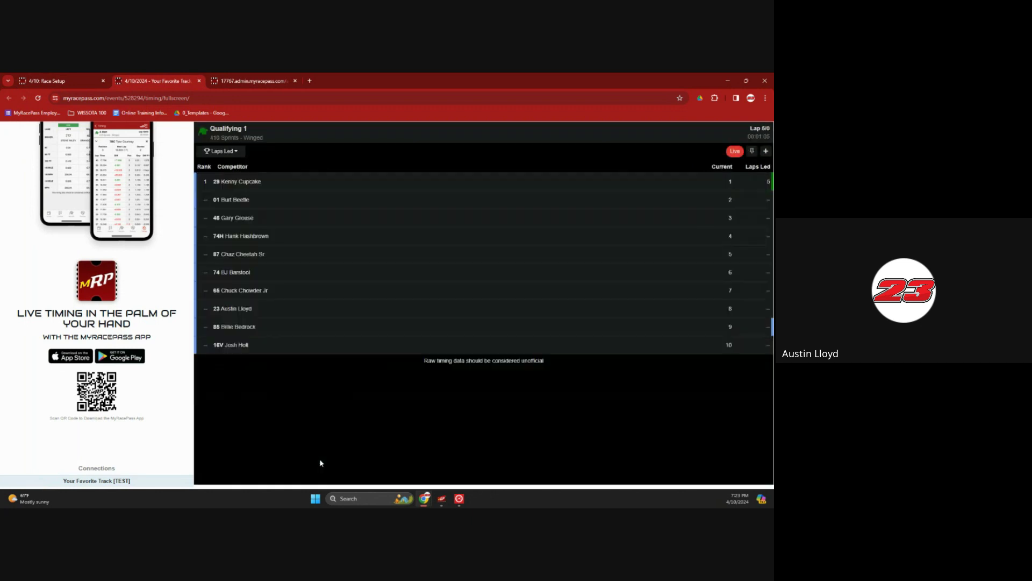
{"action": "left_click", "coordinate": [214, 152]}
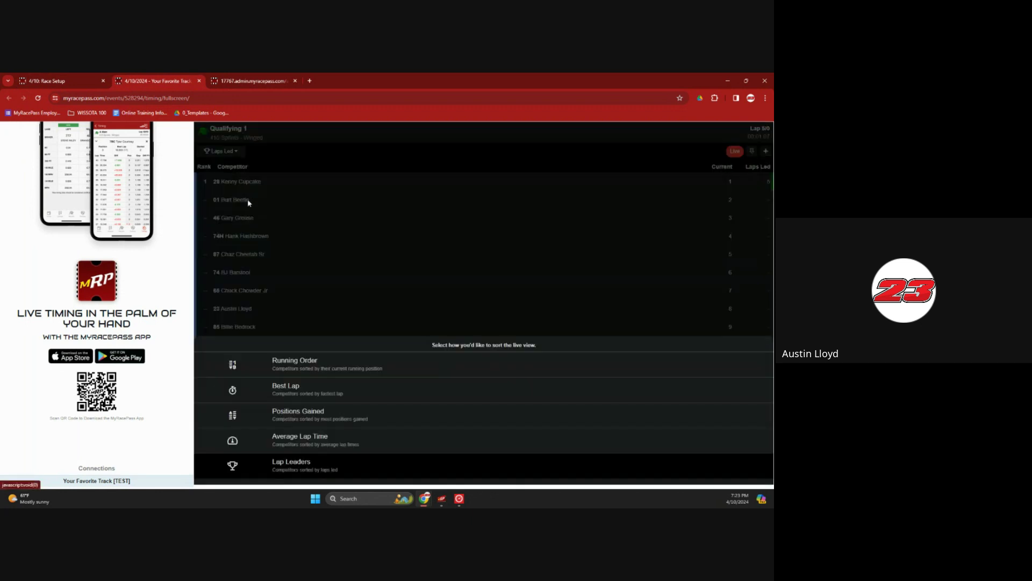
{"action": "left_click", "coordinate": [315, 366]}
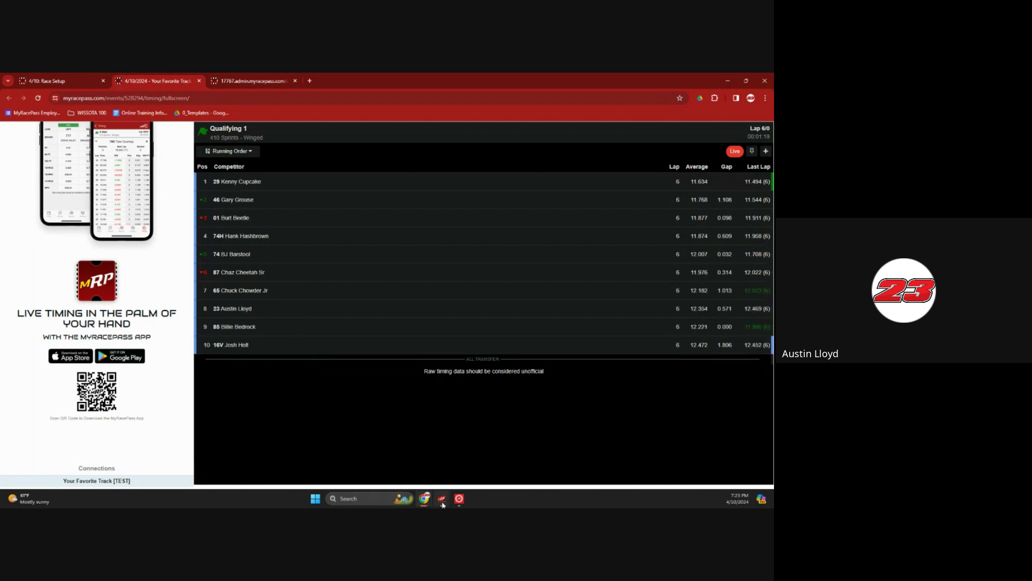
Stop the track simulation and close the Track Simulator
{"action": "mouse_move", "coordinate": [460, 500]}
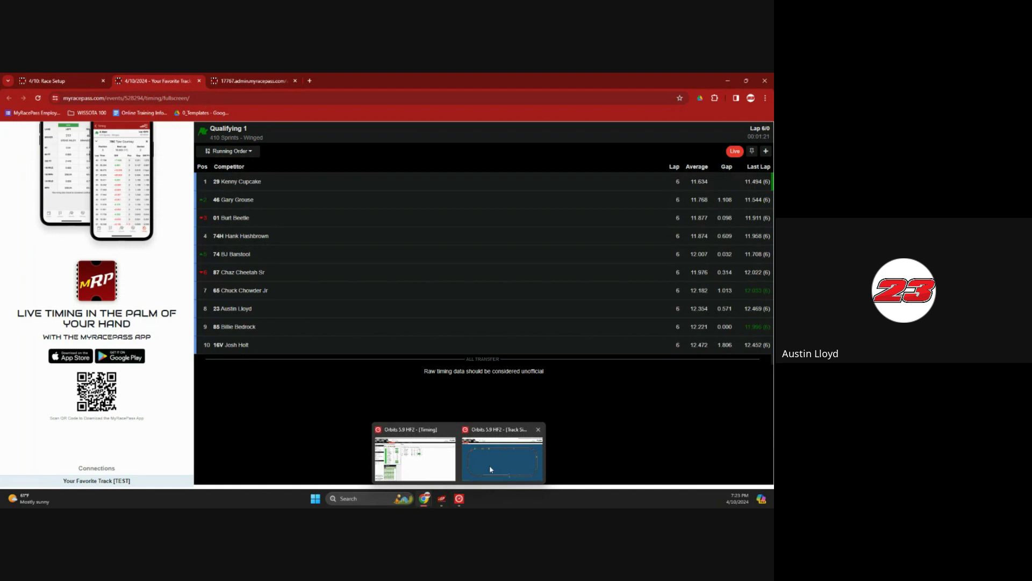
{"action": "left_click", "coordinate": [501, 455]}
{"action": "left_click", "coordinate": [24, 133]}
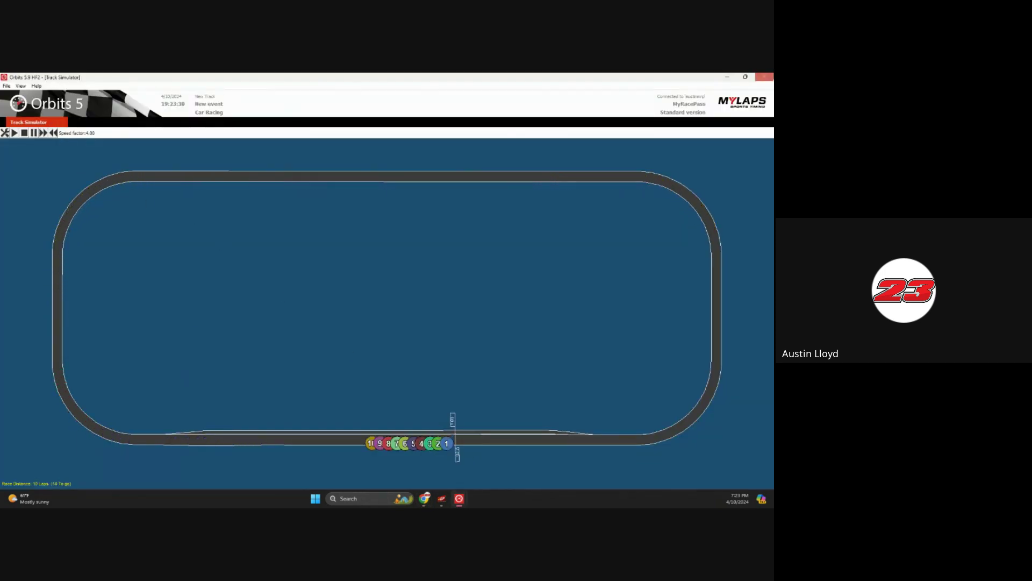
{"action": "left_click", "coordinate": [764, 77]}
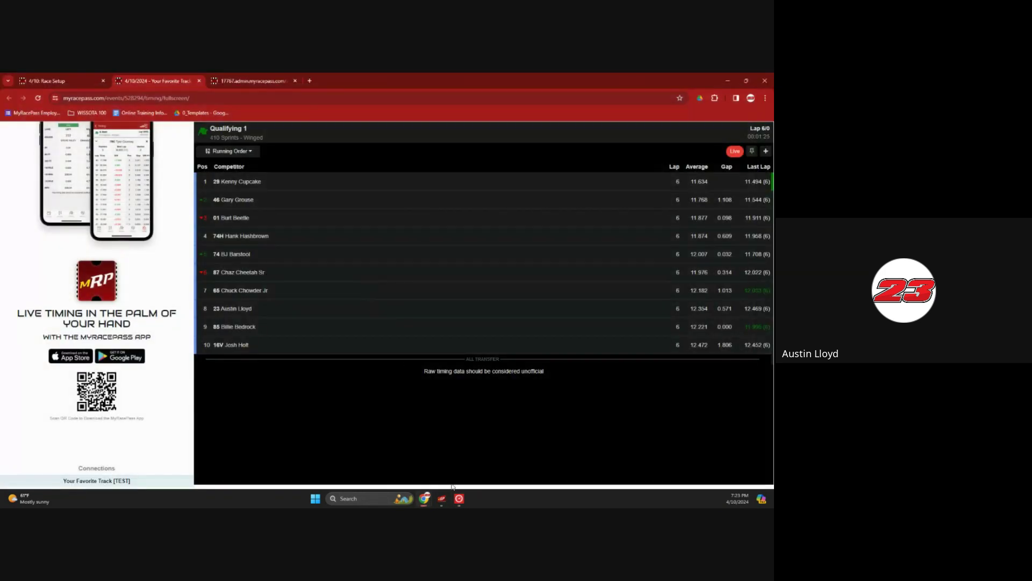
Throw the checkered flag, stop and confirm the Qualifying 1 run, and return to live timing
{"action": "mouse_move", "coordinate": [457, 495]}
{"action": "left_click", "coordinate": [446, 471]}
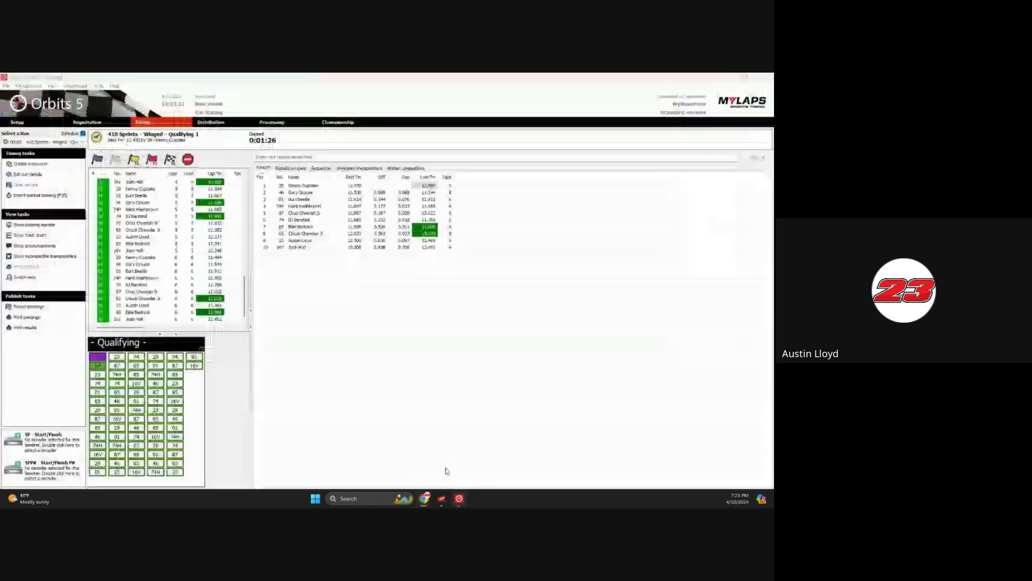
{"action": "left_click", "coordinate": [171, 159]}
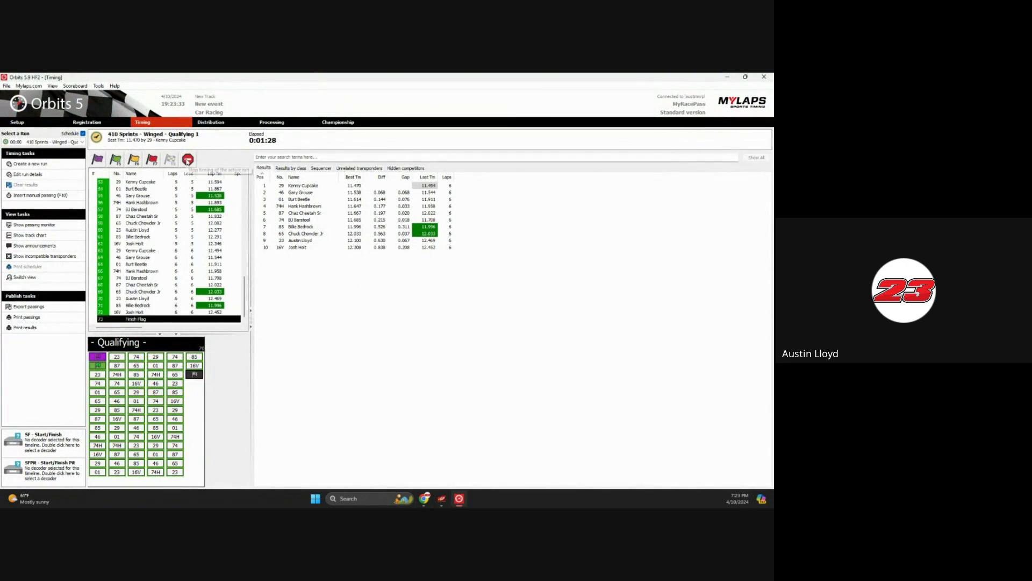
{"action": "left_click", "coordinate": [188, 159]}
{"action": "left_click", "coordinate": [411, 320]}
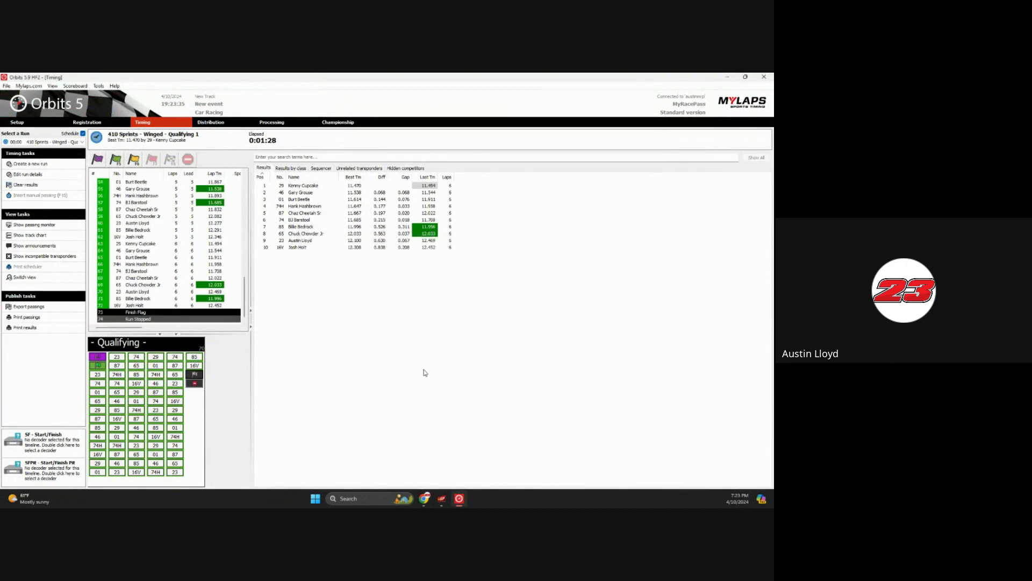
{"action": "mouse_move", "coordinate": [429, 499]}
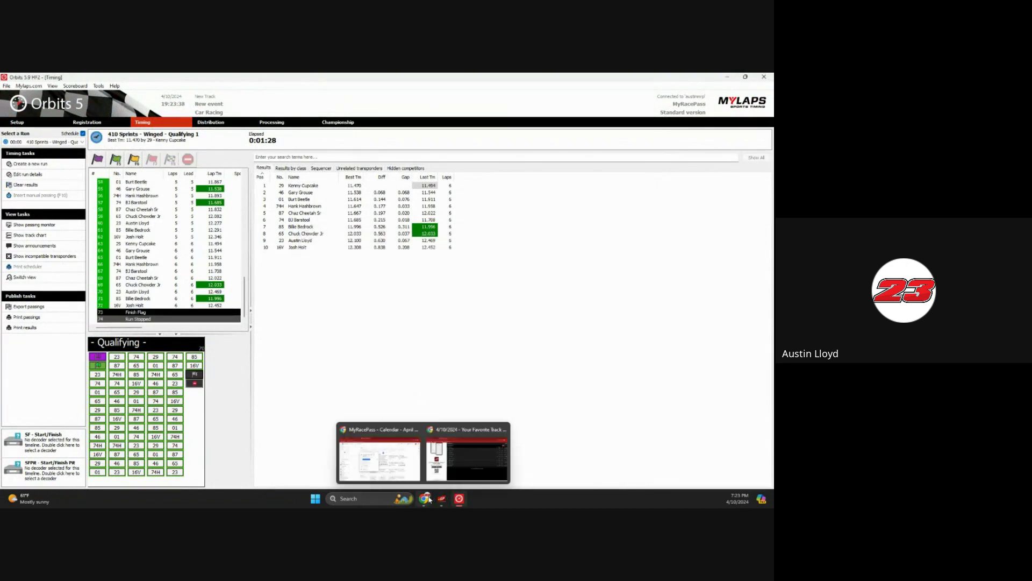
{"action": "left_click", "coordinate": [467, 455]}
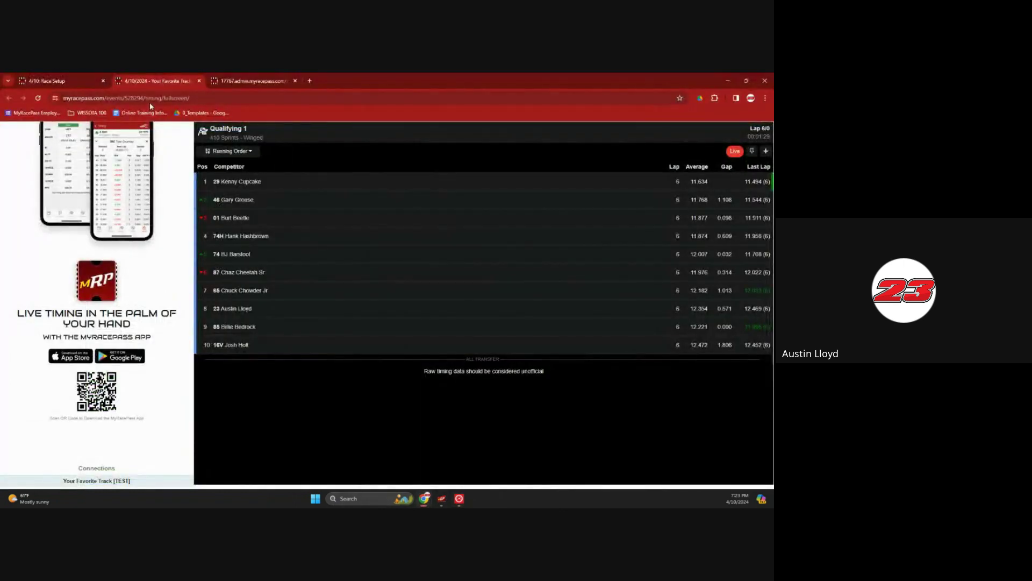
Import the Latest Pending Race results on the admin Results page and review all ten cars
{"action": "left_click", "coordinate": [72, 80]}
{"action": "left_click", "coordinate": [54, 331]}
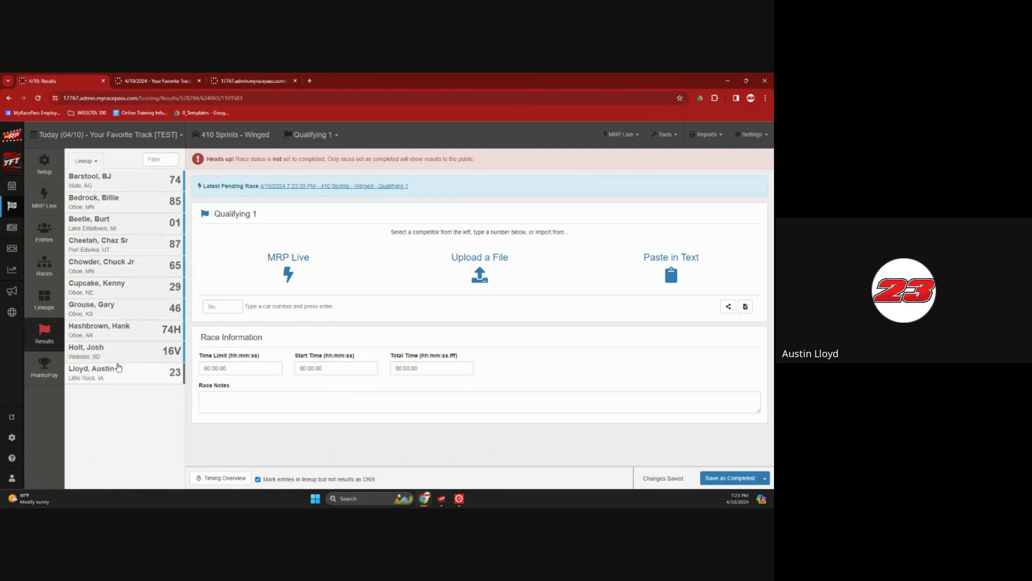
{"action": "left_click", "coordinate": [215, 305]}
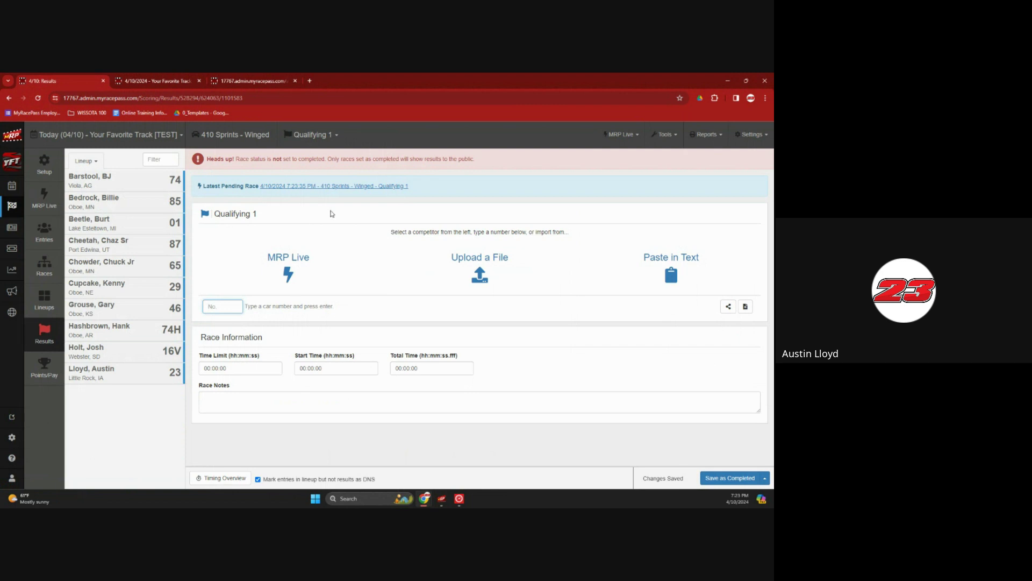
{"action": "left_click", "coordinate": [358, 186]}
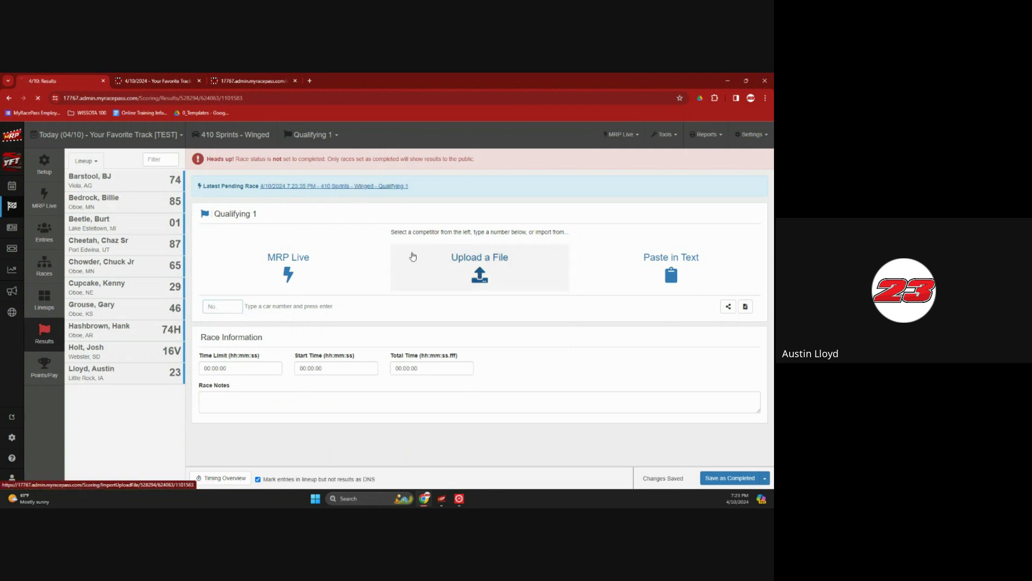
{"action": "scroll", "coordinate": [461, 298], "scroll_direction": "down", "scroll_amount": 1}
{"action": "scroll", "coordinate": [460, 297], "scroll_direction": "down", "scroll_amount": 1}
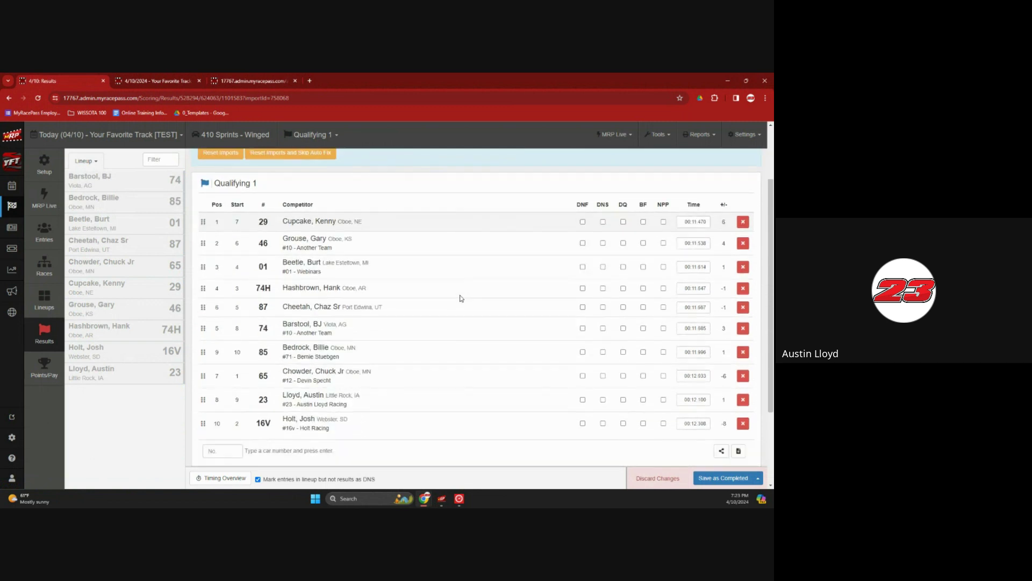
Save results as completed, tick DQ for car 29 and re-save, then open Lineups
{"action": "left_click", "coordinate": [723, 478]}
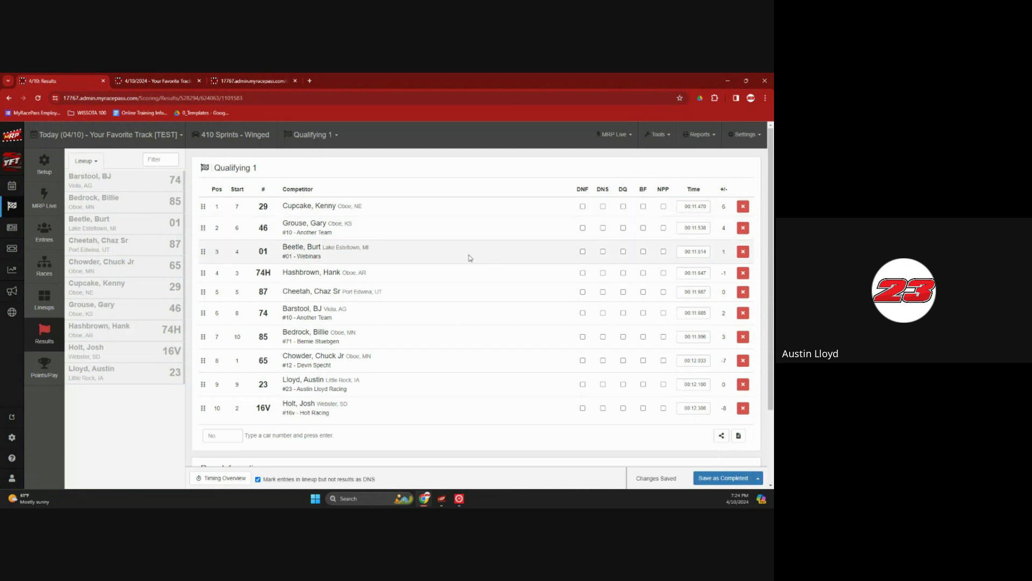
{"action": "left_click", "coordinate": [623, 207]}
{"action": "left_click", "coordinate": [723, 478]}
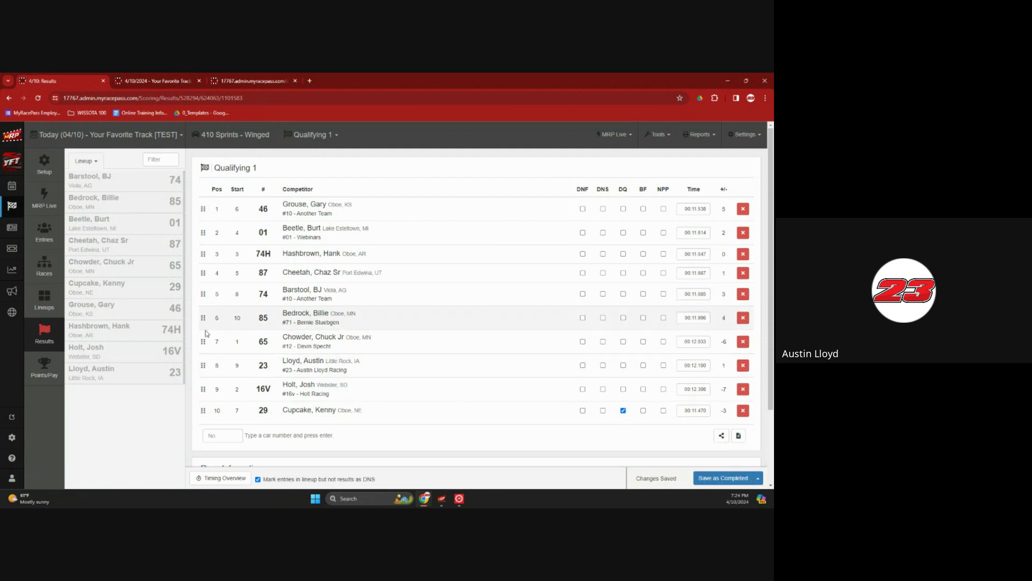
{"action": "left_click", "coordinate": [50, 307]}
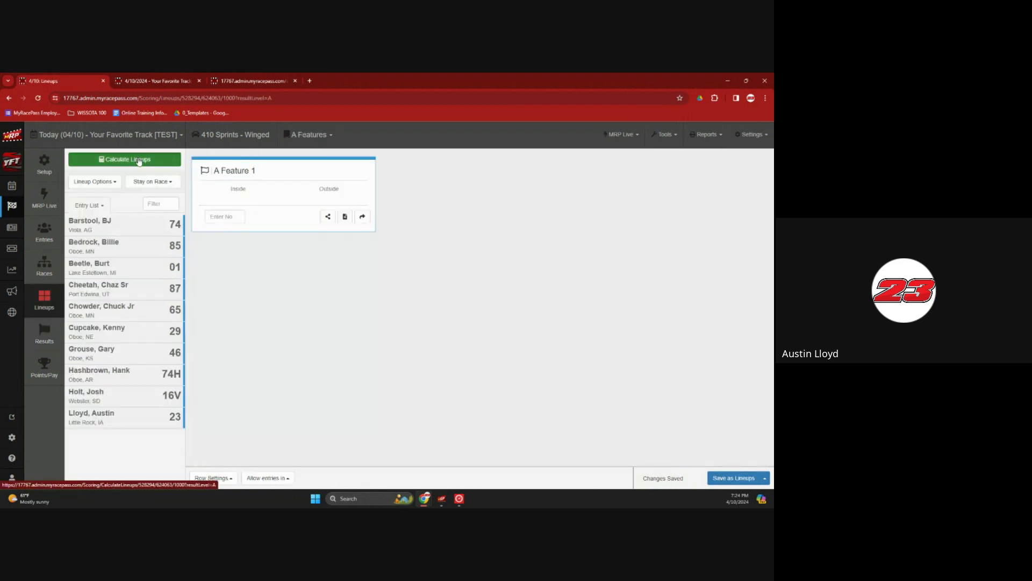
Calculate the A Feature 1 lineup from qualifying using your own lineup method
{"action": "left_click", "coordinate": [124, 159]}
{"action": "scroll", "coordinate": [403, 253], "scroll_direction": "down", "scroll_amount": 2}
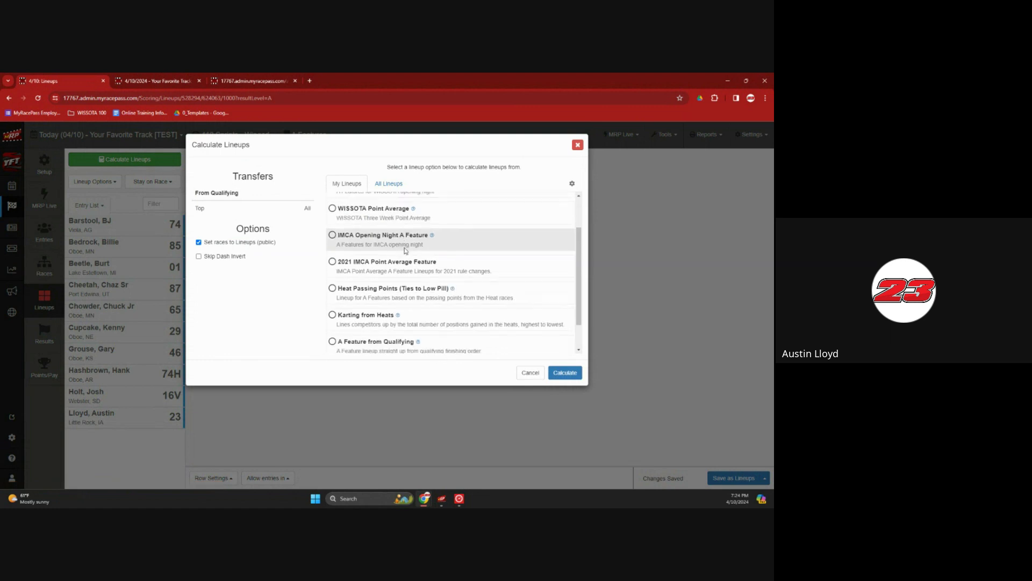
{"action": "left_click", "coordinate": [389, 184]}
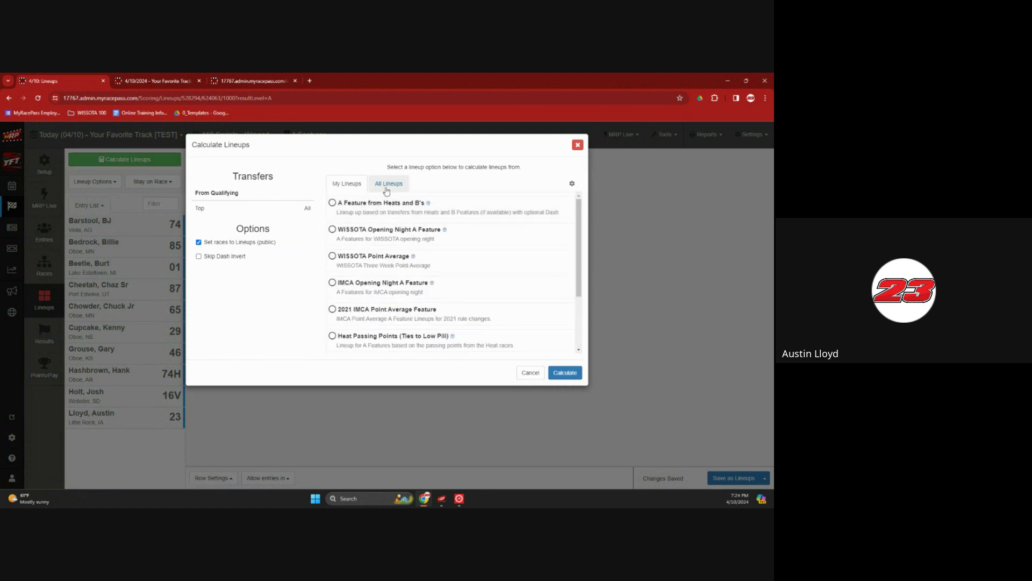
{"action": "scroll", "coordinate": [410, 239], "scroll_direction": "down", "scroll_amount": 5}
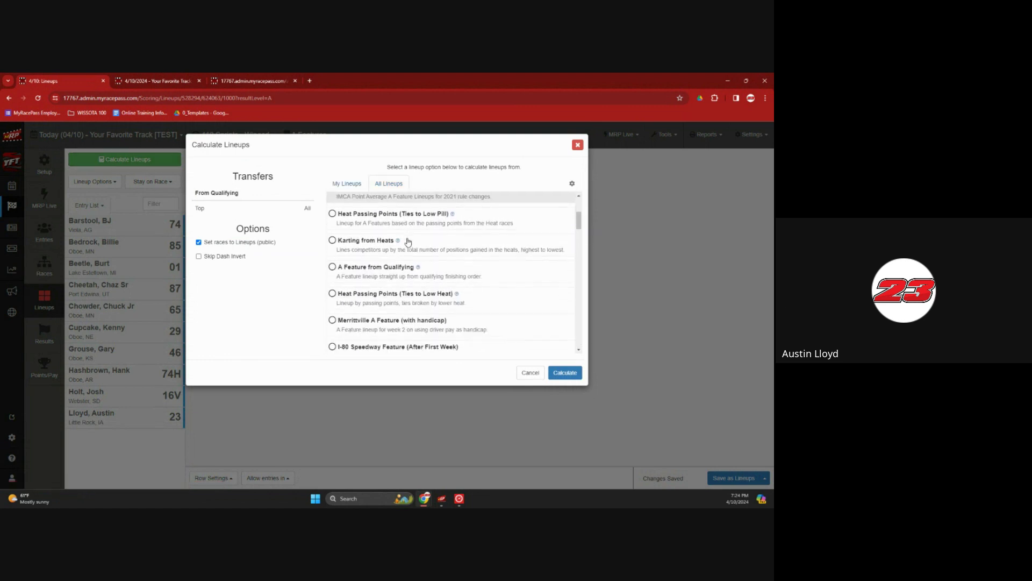
{"action": "scroll", "coordinate": [408, 242], "scroll_direction": "down", "scroll_amount": 5}
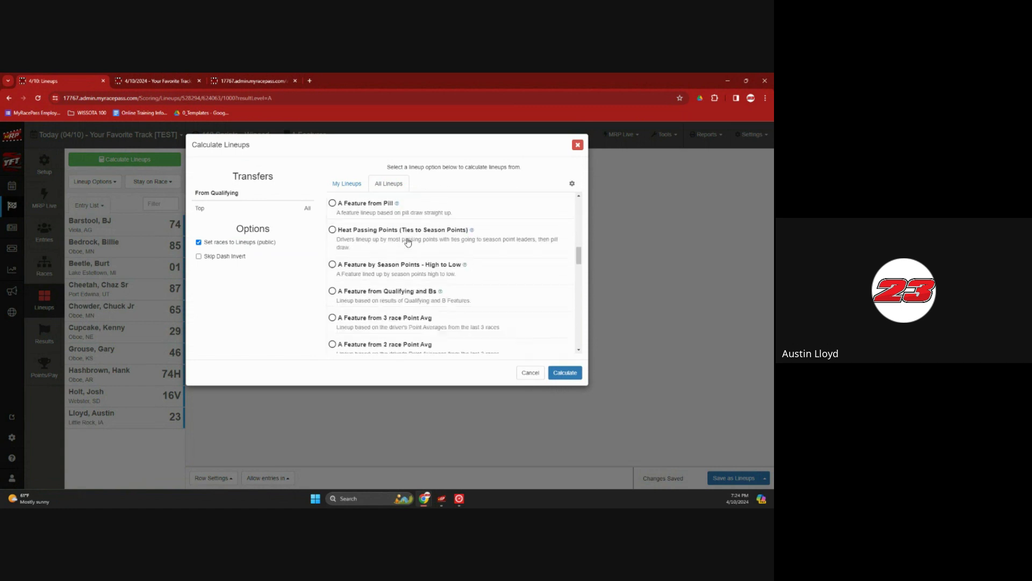
{"action": "scroll", "coordinate": [408, 241], "scroll_direction": "down", "scroll_amount": 5}
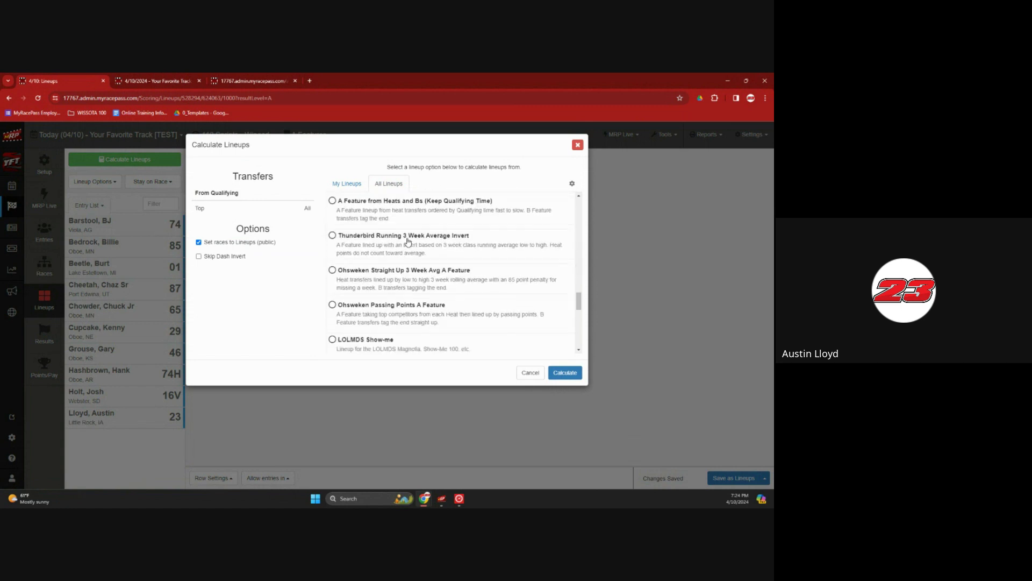
{"action": "scroll", "coordinate": [408, 242], "scroll_direction": "down", "scroll_amount": 5}
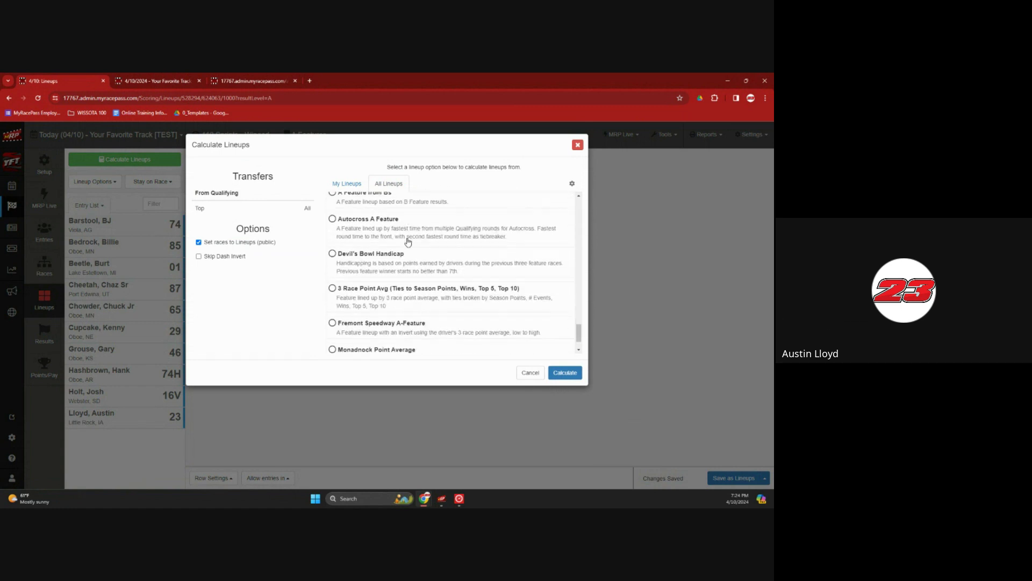
{"action": "scroll", "coordinate": [408, 241], "scroll_direction": "down", "scroll_amount": 1}
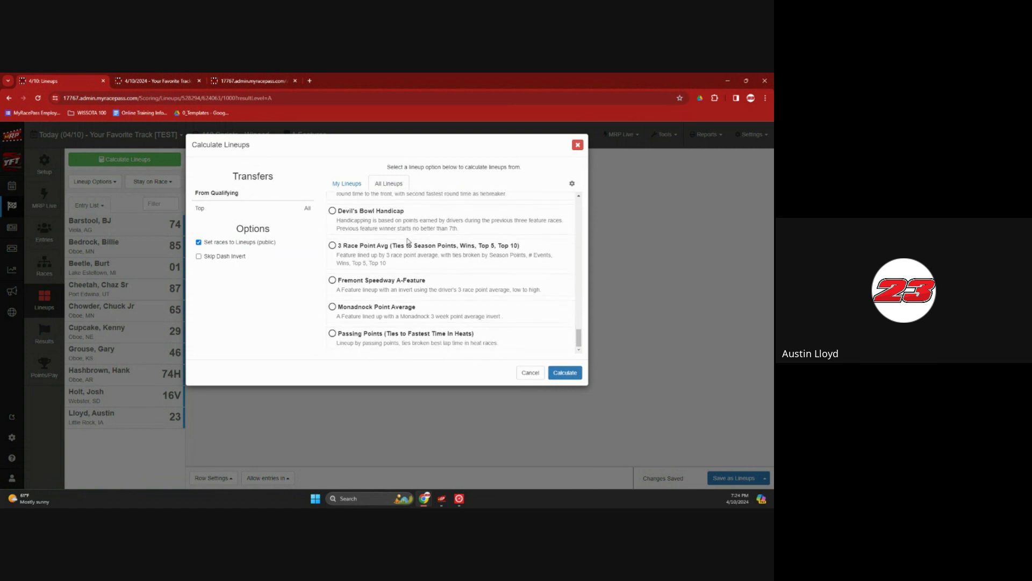
{"action": "left_click", "coordinate": [360, 187]}
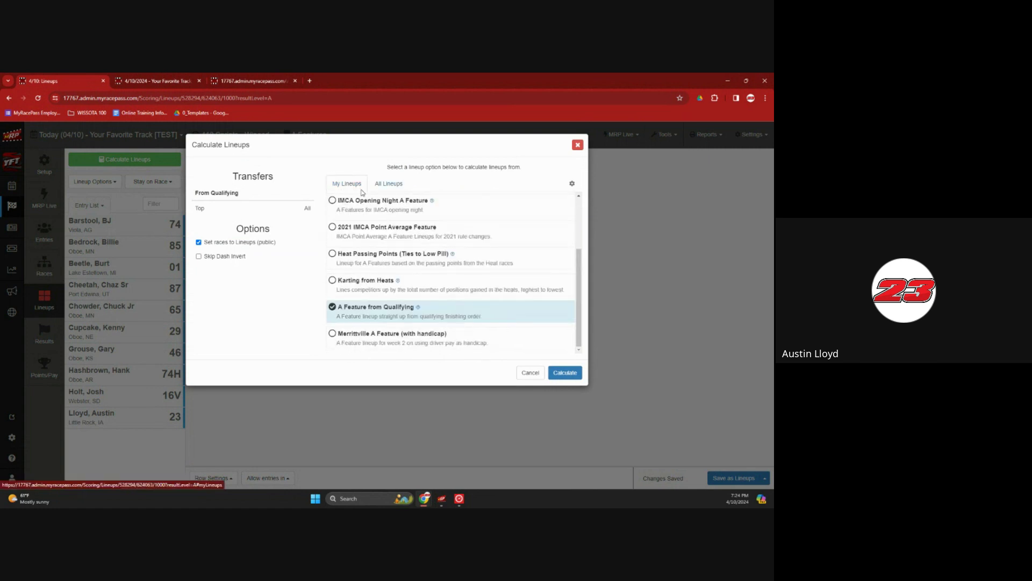
{"action": "left_click", "coordinate": [573, 378]}
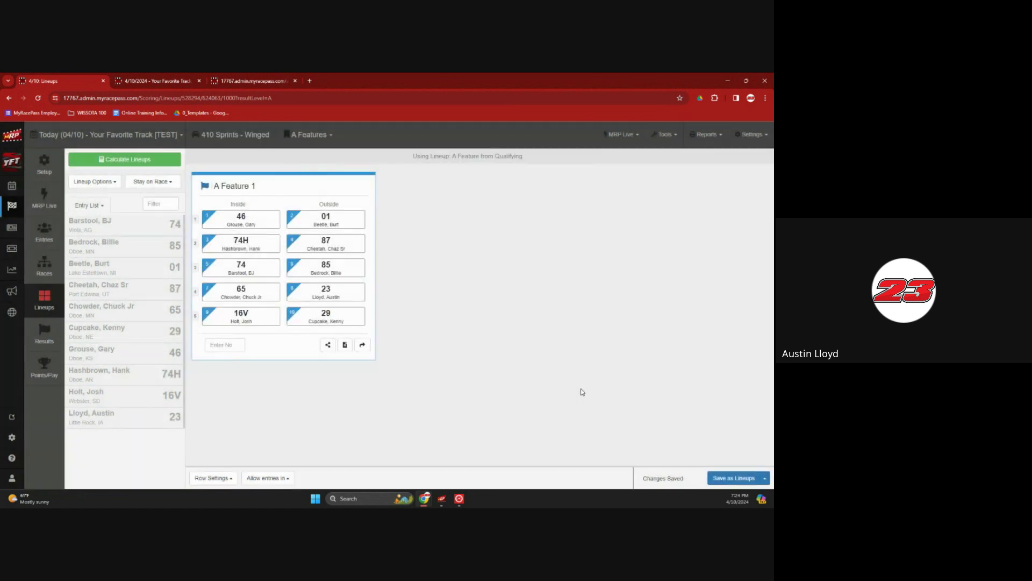
Close Orbits without creating a backup and bring up the MRP Live relay window
{"action": "left_click", "coordinate": [447, 446]}
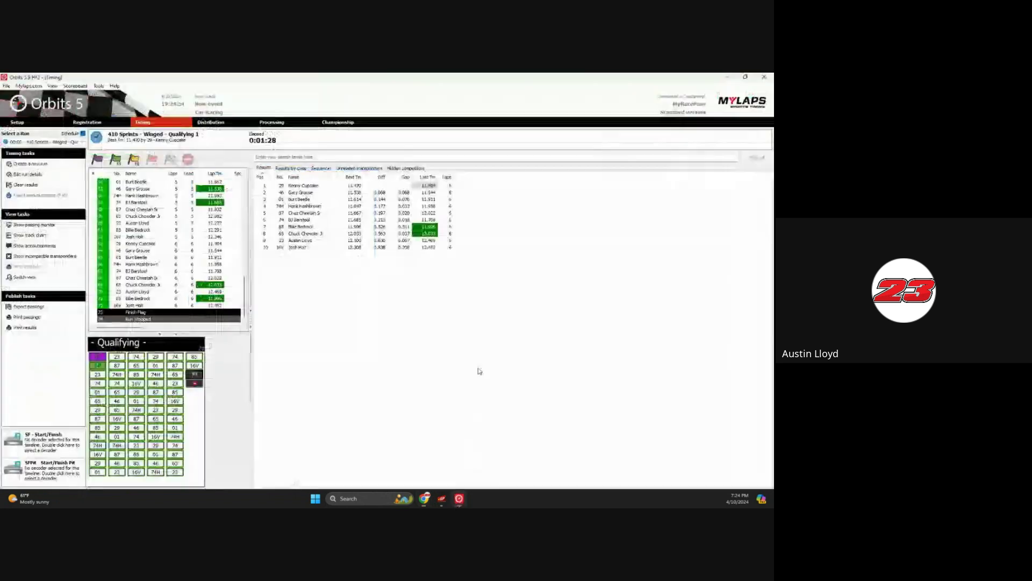
{"action": "left_click", "coordinate": [764, 76]}
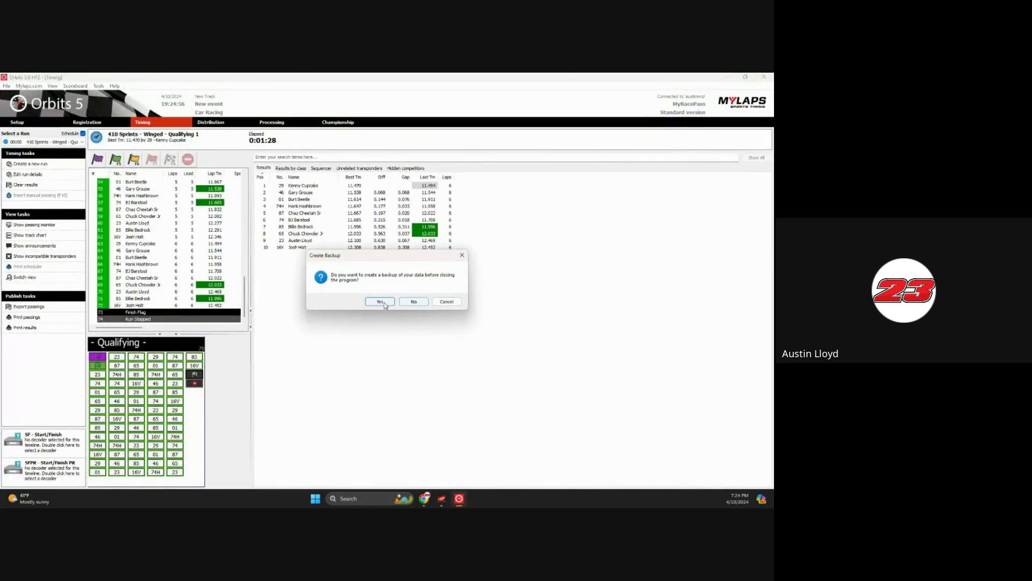
{"action": "left_click", "coordinate": [400, 303]}
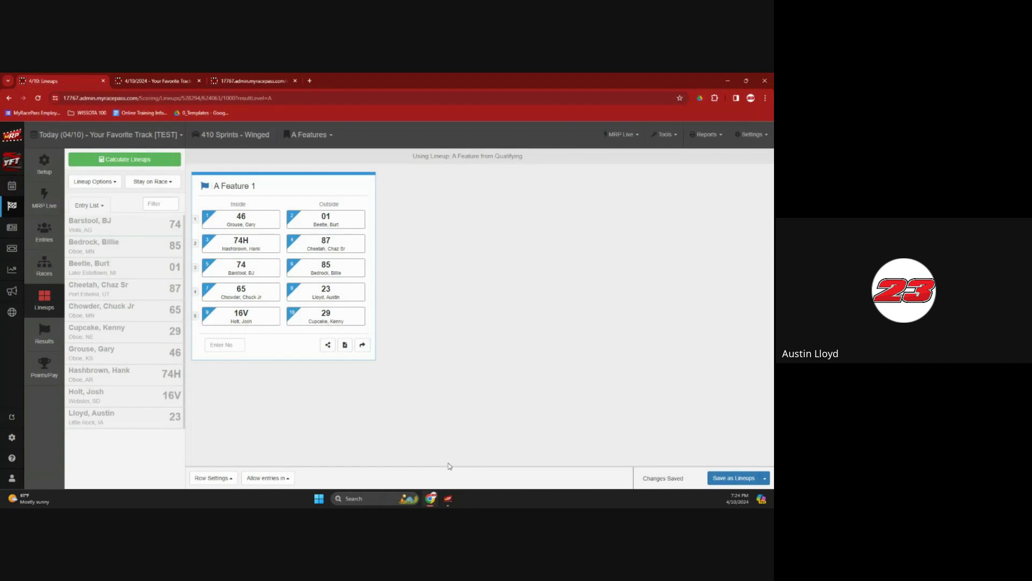
{"action": "left_click", "coordinate": [447, 499]}
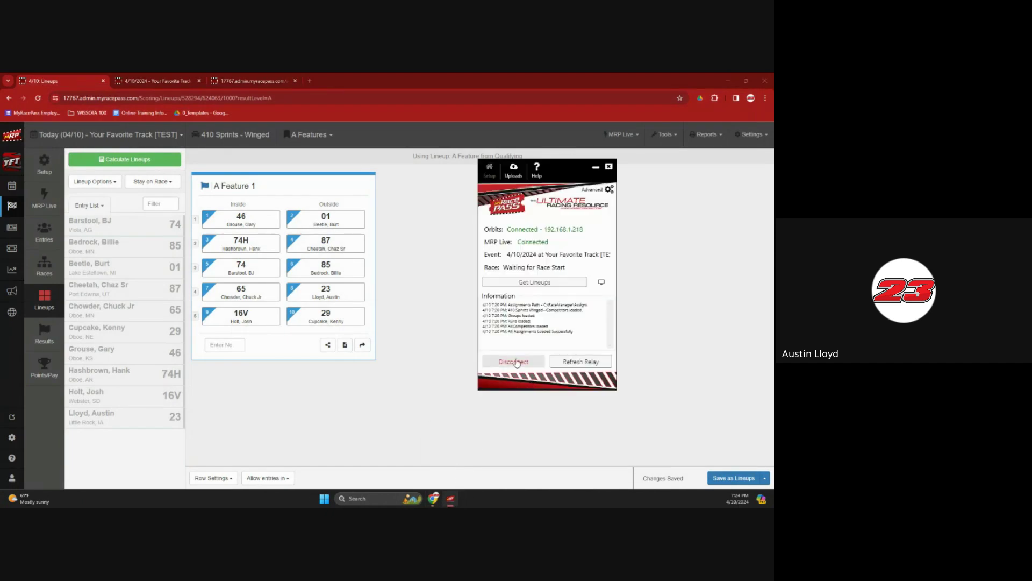
Disconnect the MRP Live relay from Orbits and confirm
{"action": "left_click", "coordinate": [513, 361]}
{"action": "left_click", "coordinate": [416, 320]}
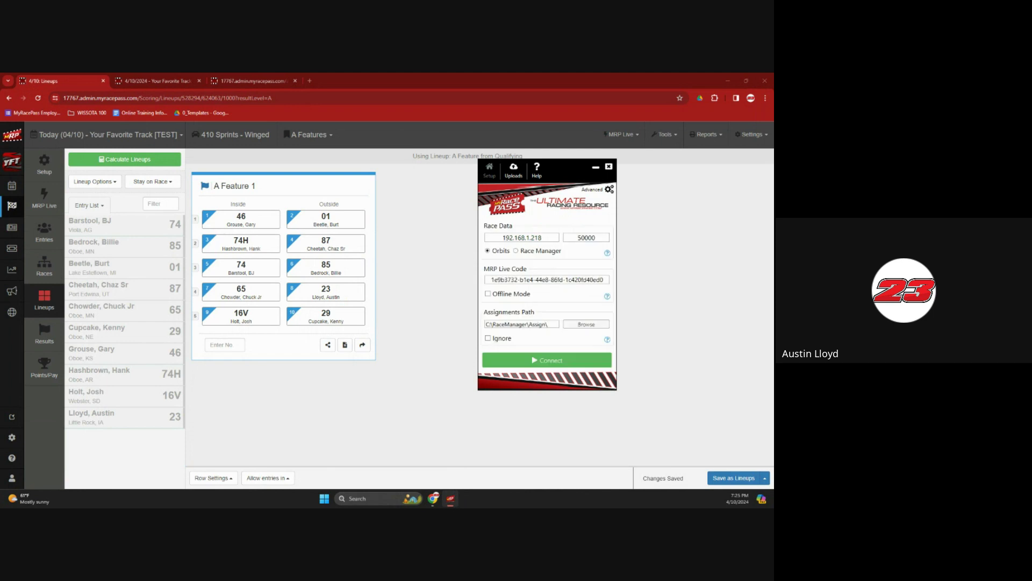
{"action": "left_click", "coordinate": [430, 286]}
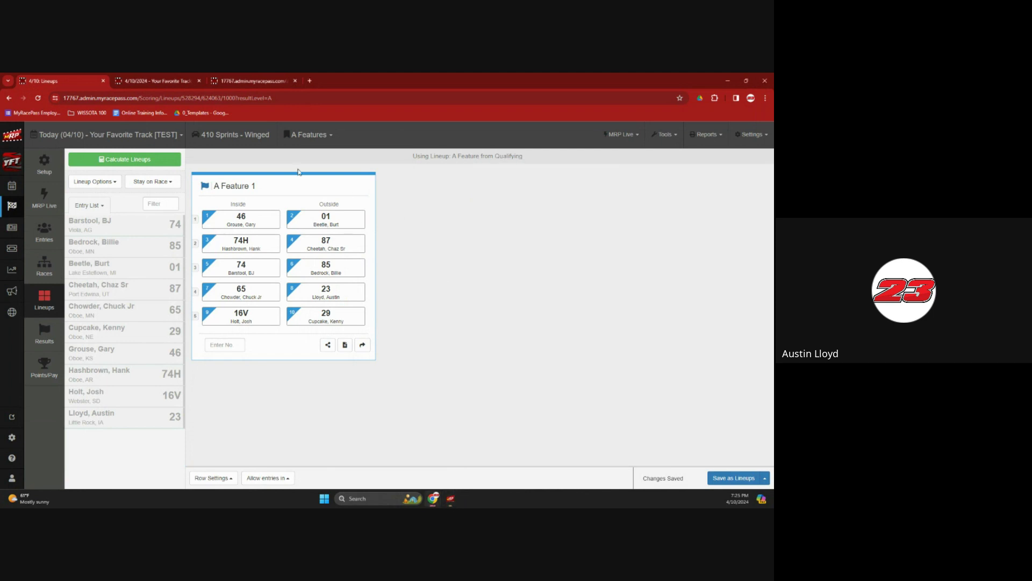
Review the A Feature 1 lineup on the schedule monitor page, then return to Lineups
{"action": "left_click", "coordinate": [244, 83]}
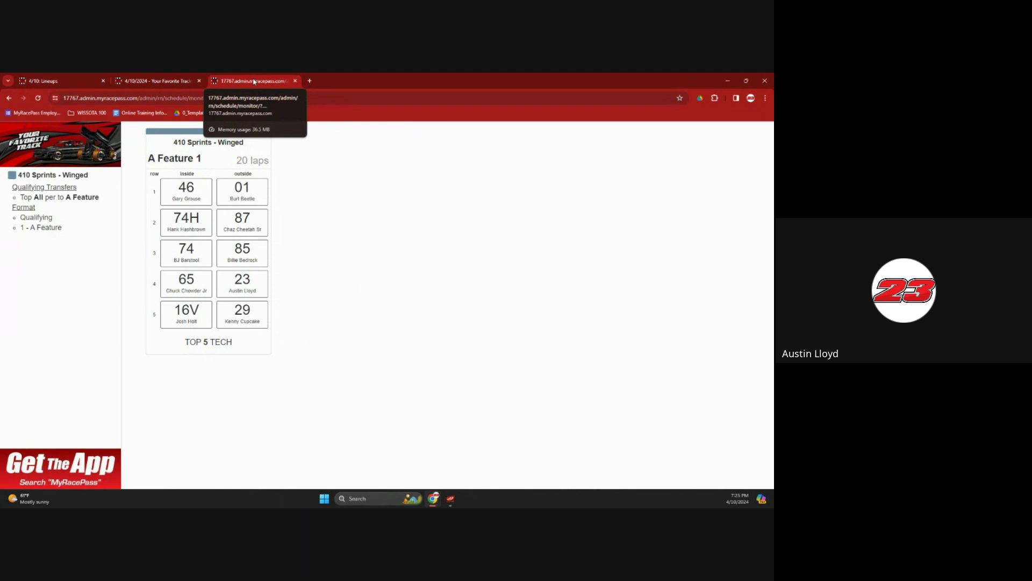
{"action": "left_click", "coordinate": [296, 81]}
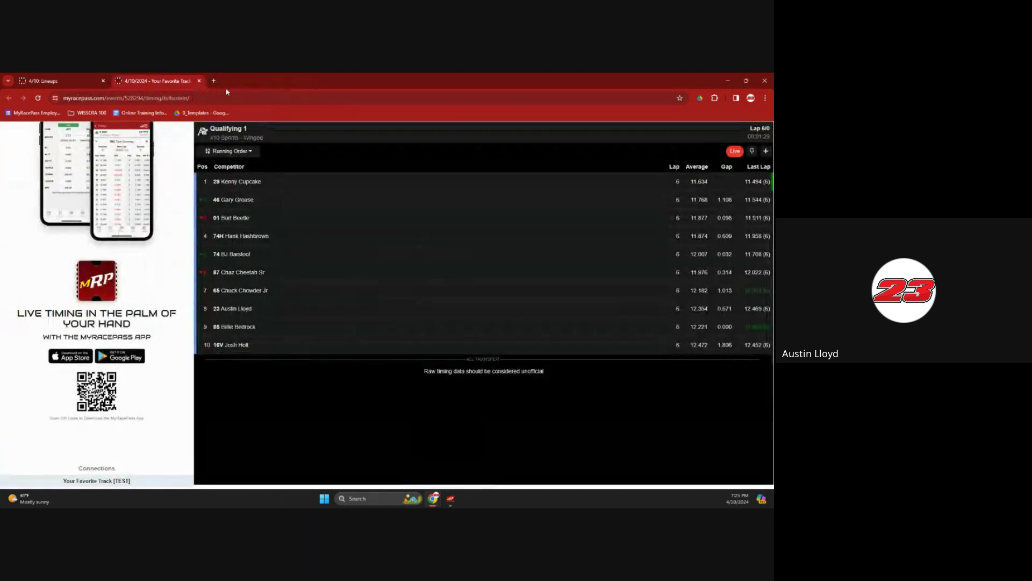
{"action": "left_click", "coordinate": [60, 80]}
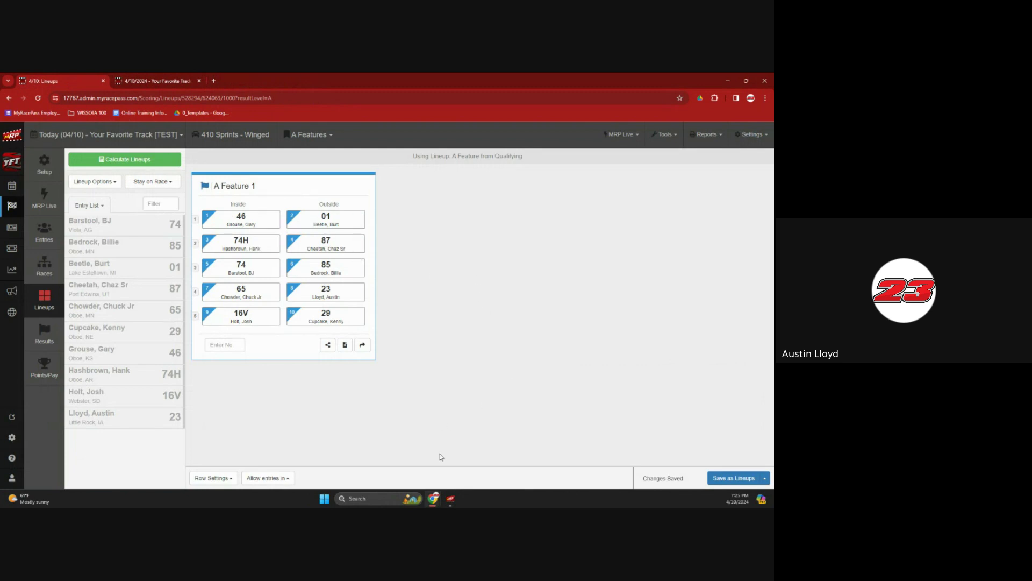
Switch the relay's race data to Race Manager, arrange both windows, and open MyRacePass's MRP Live page
{"action": "left_click", "coordinate": [452, 502]}
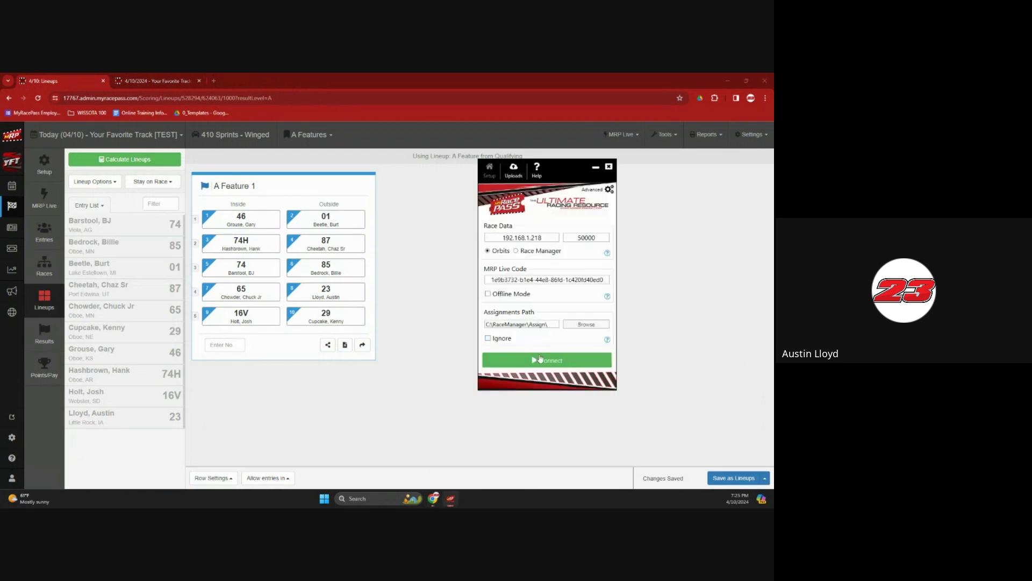
{"action": "left_click", "coordinate": [540, 252]}
{"action": "left_click_drag", "start_coordinate": [0, 250], "coordinate": [285, 73]}
{"action": "left_click", "coordinate": [439, 499]}
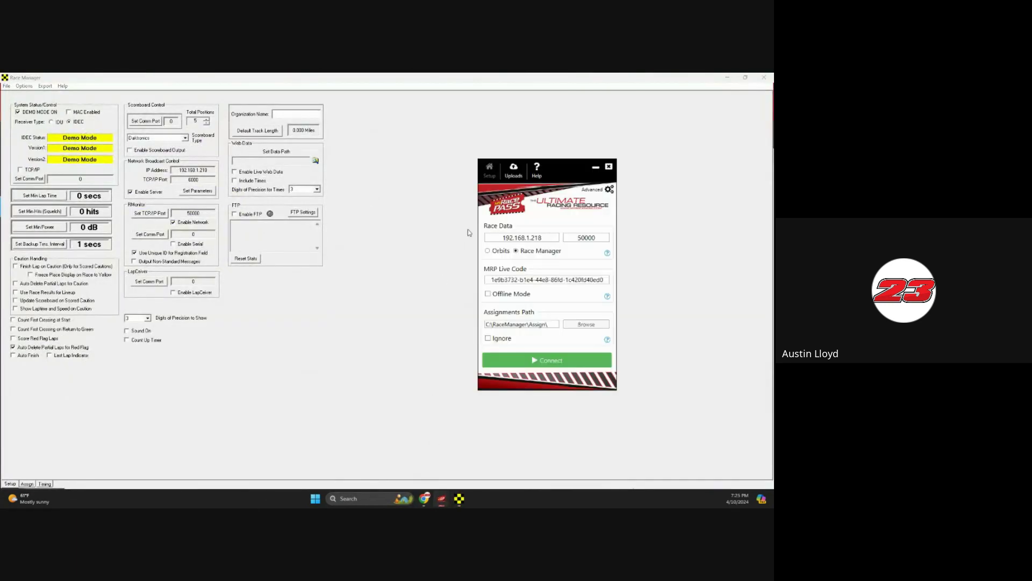
{"action": "left_click_drag", "start_coordinate": [561, 175], "coordinate": [436, 115]}
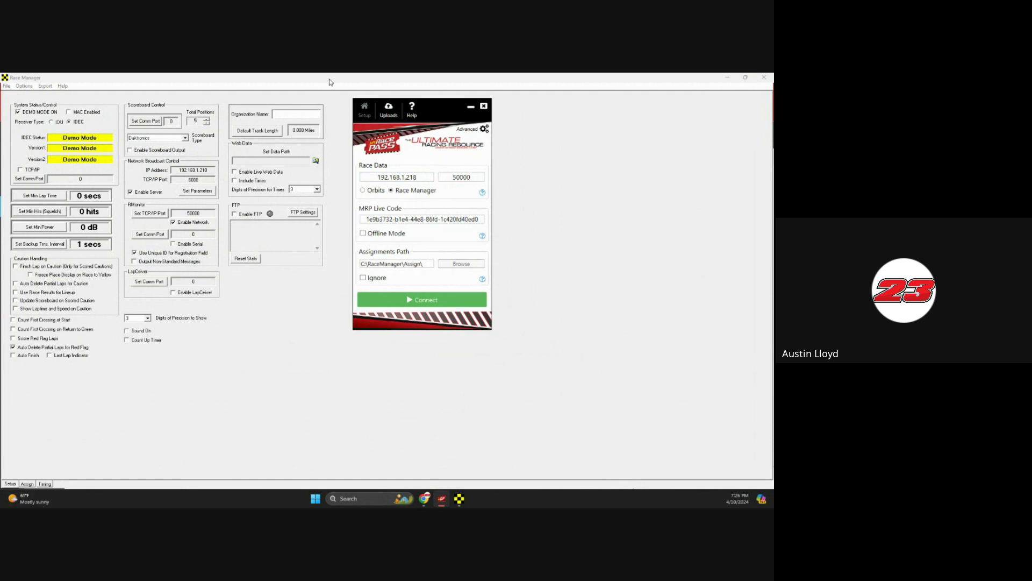
{"action": "left_click_drag", "start_coordinate": [327, 79], "coordinate": [0, 200]}
{"action": "left_click", "coordinate": [58, 202]}
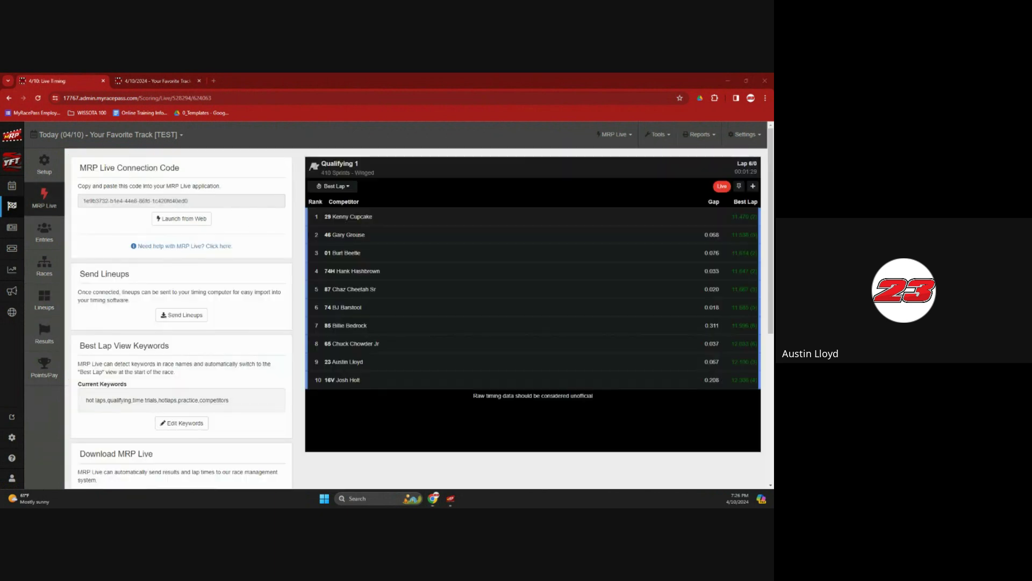
Connect the relay to Race Manager and the 4/10/2024 event, get the lineups, and maximize Race Manager
{"action": "left_click", "coordinate": [450, 499]}
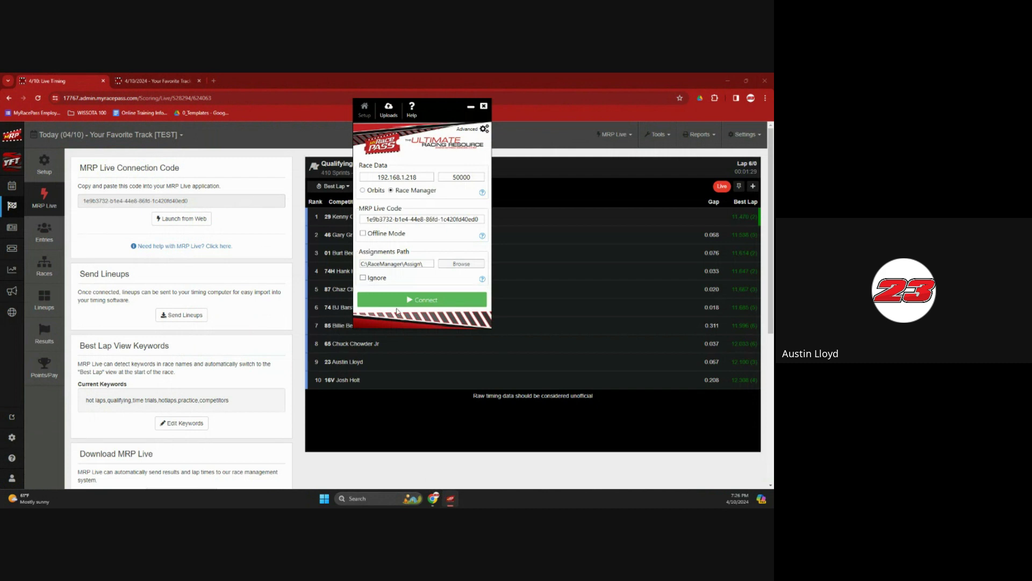
{"action": "left_click", "coordinate": [400, 304]}
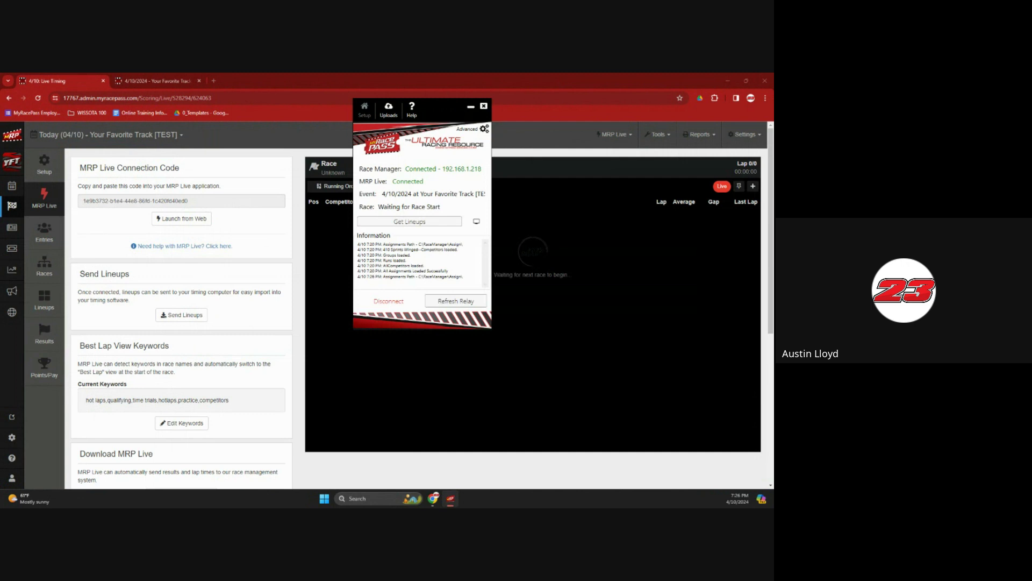
{"action": "left_click", "coordinate": [423, 225]}
{"action": "left_click_drag", "start_coordinate": [378, 506], "coordinate": [463, 74]}
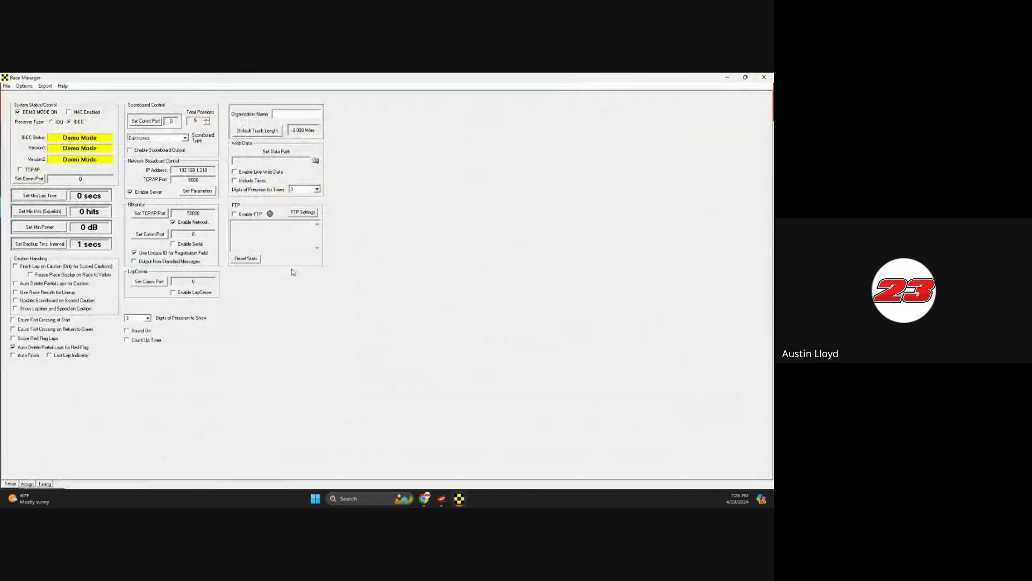
Check the ten-car 410 Sprints Winged--A Feature 1 lineup and relay log, then open timing
{"action": "left_click", "coordinate": [28, 483]}
{"action": "left_click", "coordinate": [60, 105]}
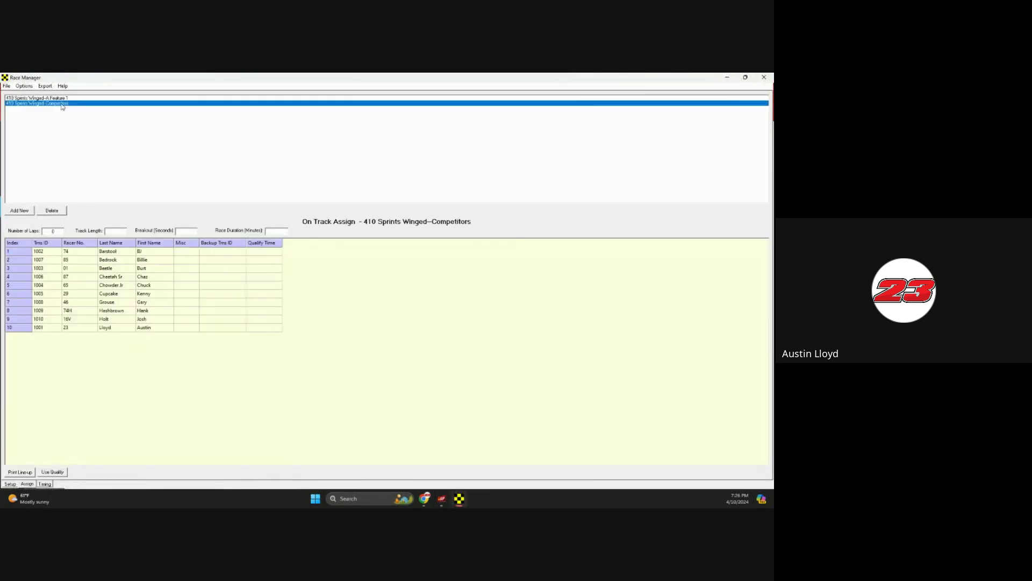
{"action": "left_click", "coordinate": [61, 99]}
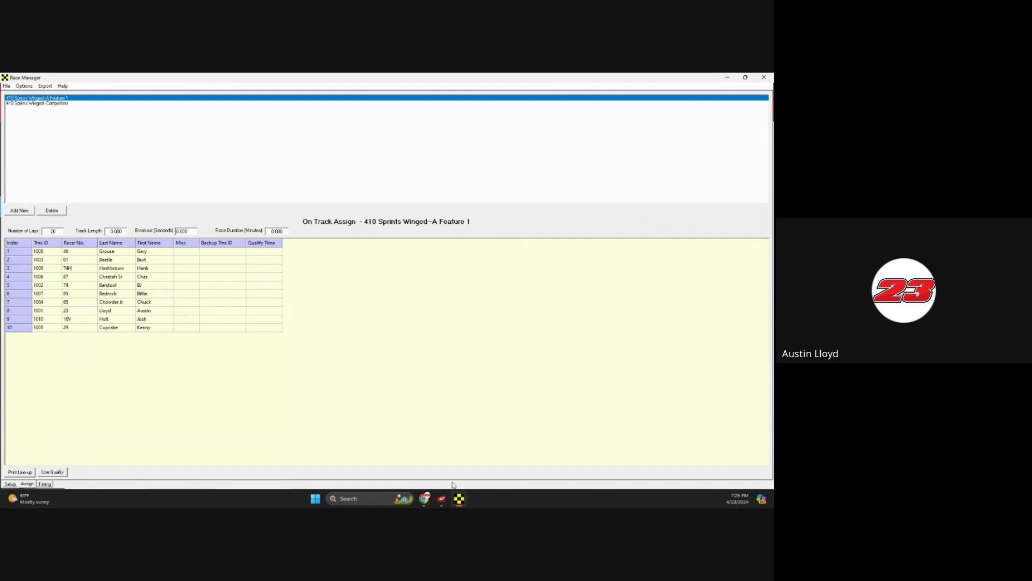
{"action": "left_click", "coordinate": [442, 498]}
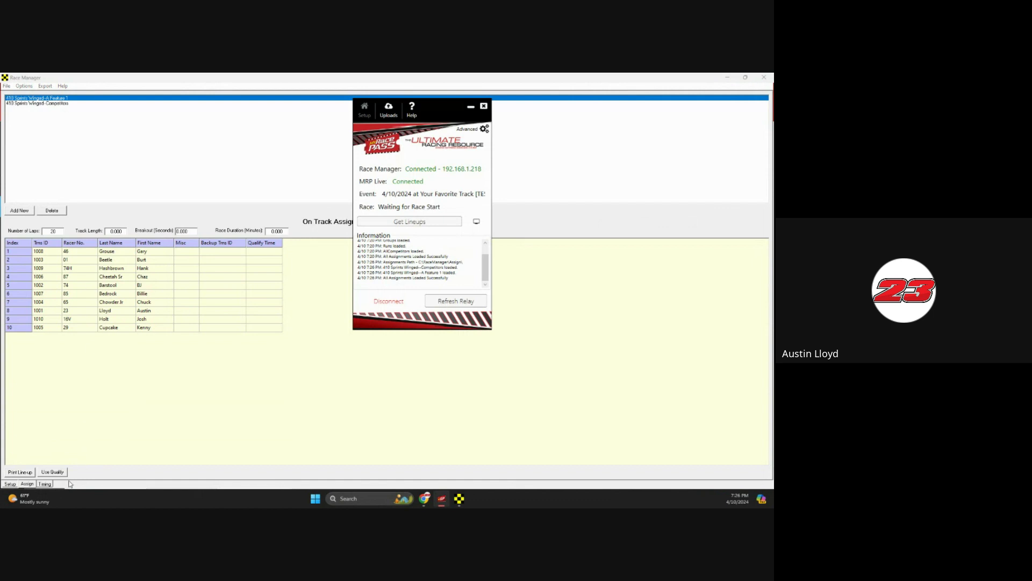
{"action": "left_click", "coordinate": [50, 485]}
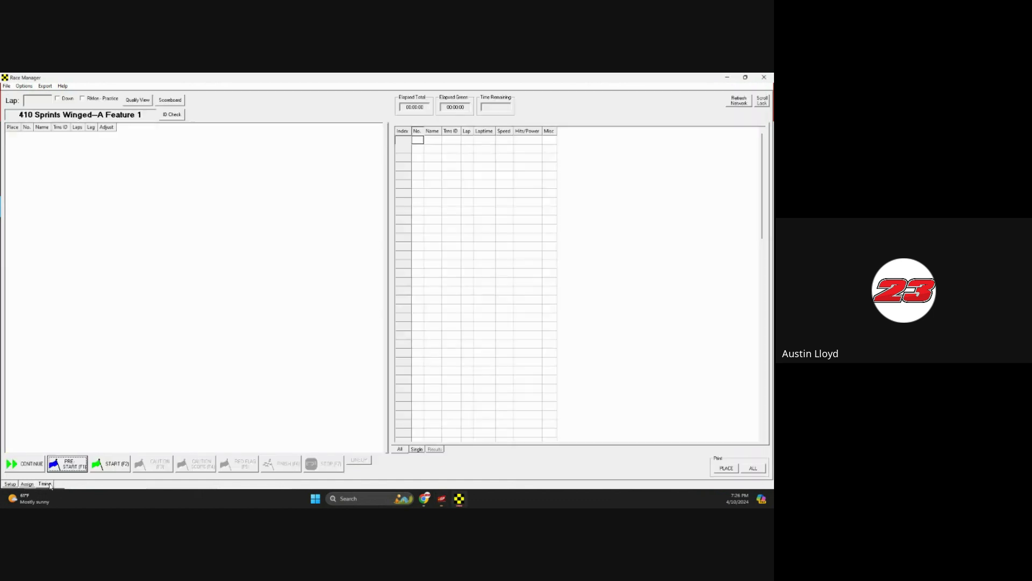
Start the A Feature 1 race, then throw the checkered flag and stop it
{"action": "left_click", "coordinate": [114, 466]}
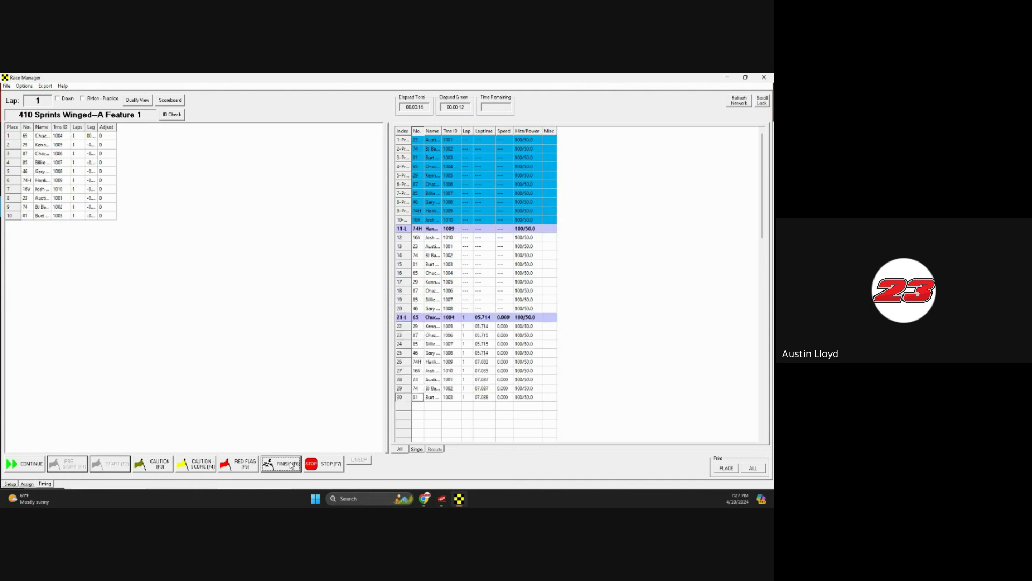
{"action": "left_click", "coordinate": [291, 466]}
{"action": "left_click", "coordinate": [321, 467]}
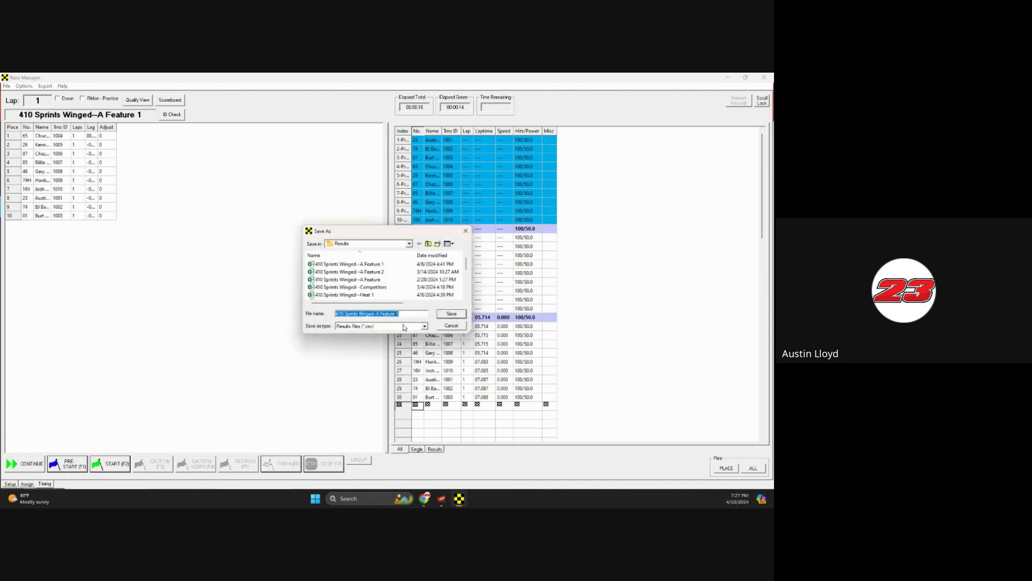
Save the race results .csv, replacing the existing file, and minimize Race Manager
{"action": "left_click", "coordinate": [452, 314]}
{"action": "left_click", "coordinate": [415, 290]}
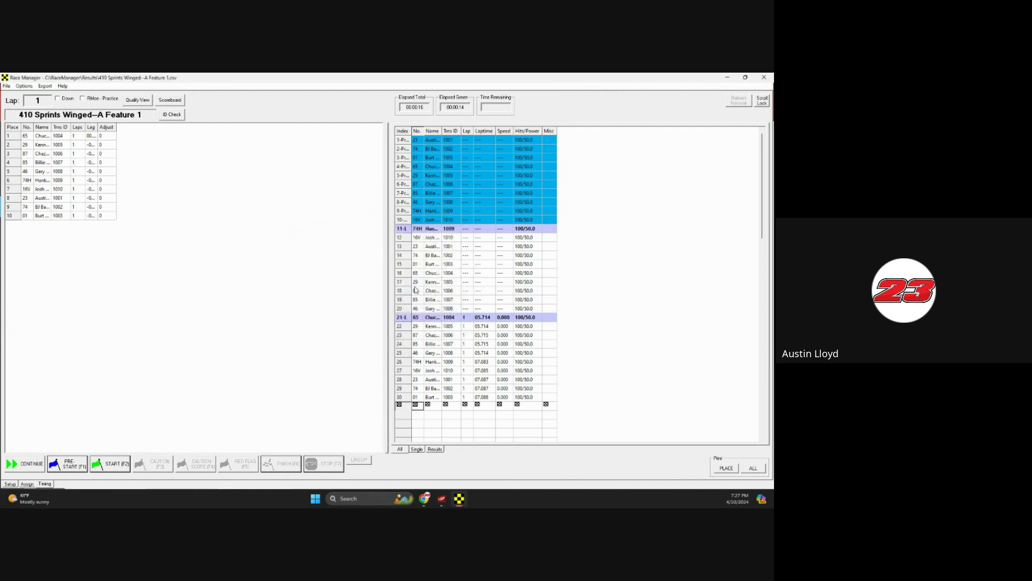
{"action": "left_click", "coordinate": [728, 78]}
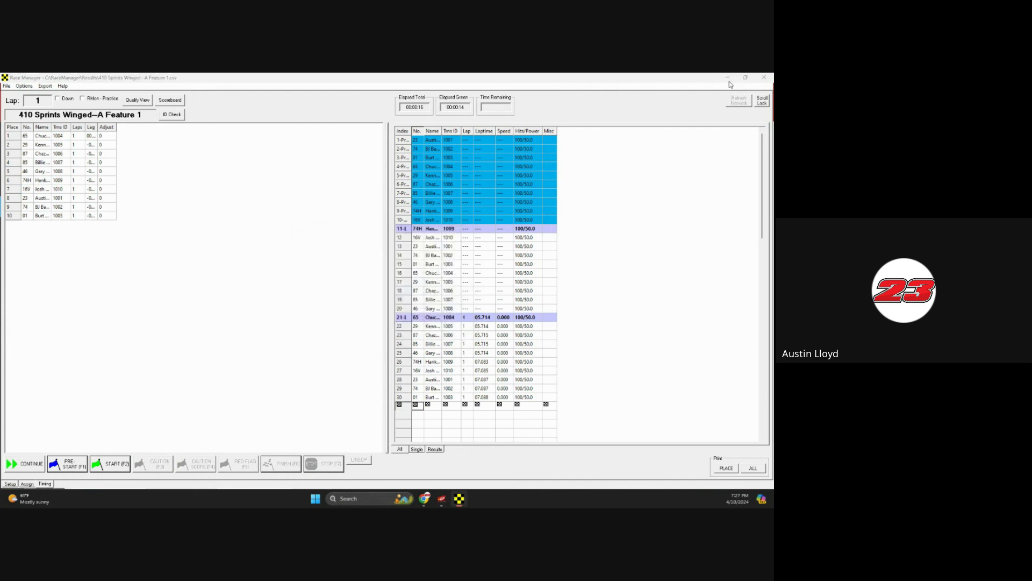
{"action": "left_click", "coordinate": [37, 335]}
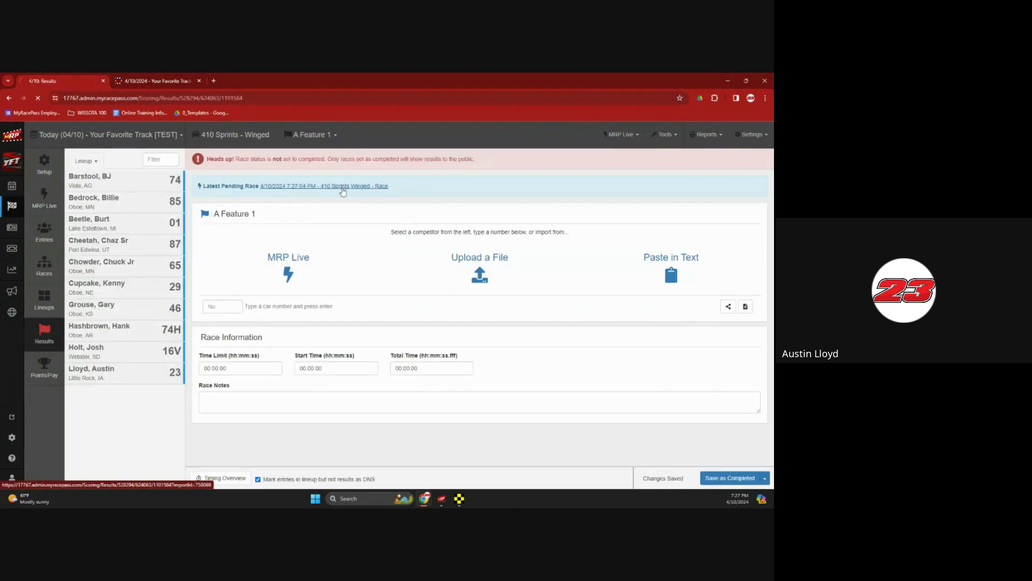
Import the latest pending results into A Feature 1 (car 65 first, 01 last), then return to Race Manager
{"action": "left_click", "coordinate": [342, 187]}
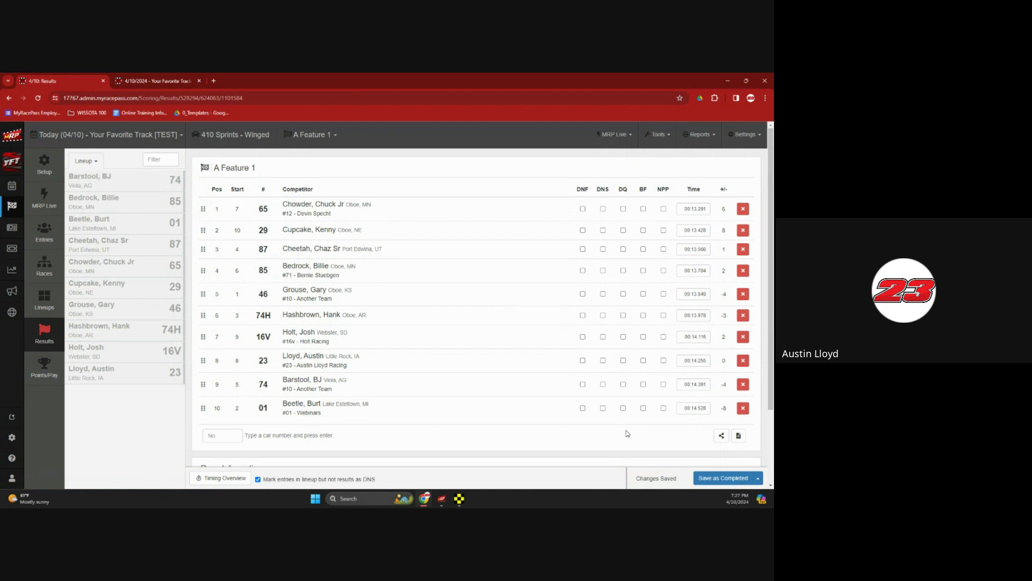
{"action": "left_click", "coordinate": [459, 498]}
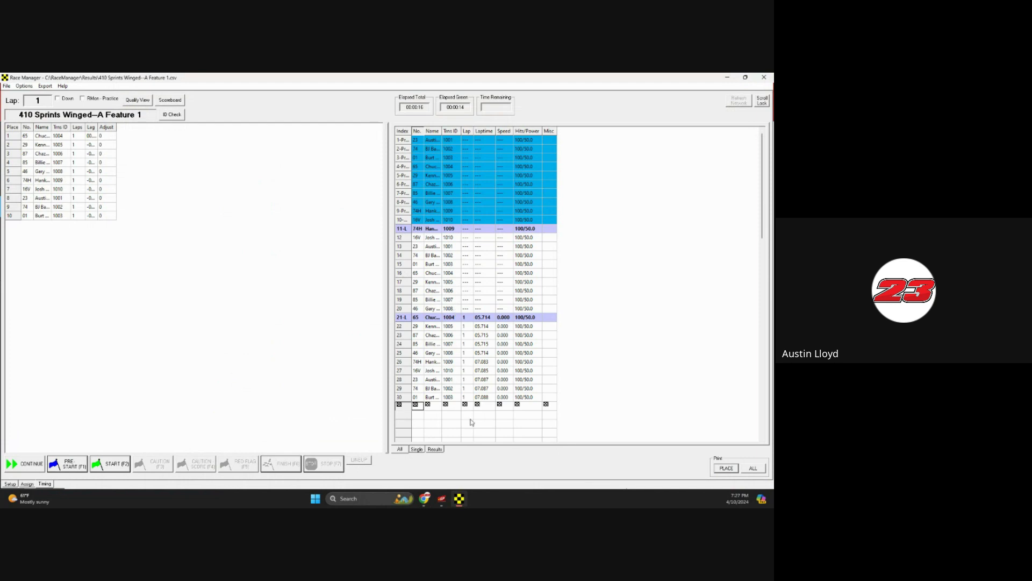
{"action": "mouse_move", "coordinate": [466, 499]}
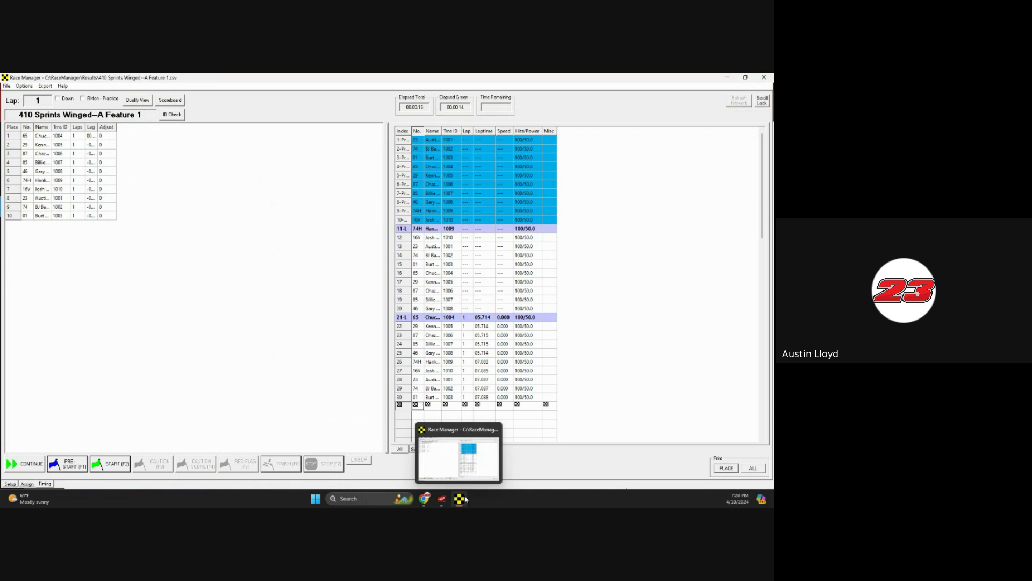
Minimize Race Manager to show the A Feature 1 web results, then glance at the Reports menu without choosing one
{"action": "left_click", "coordinate": [728, 78]}
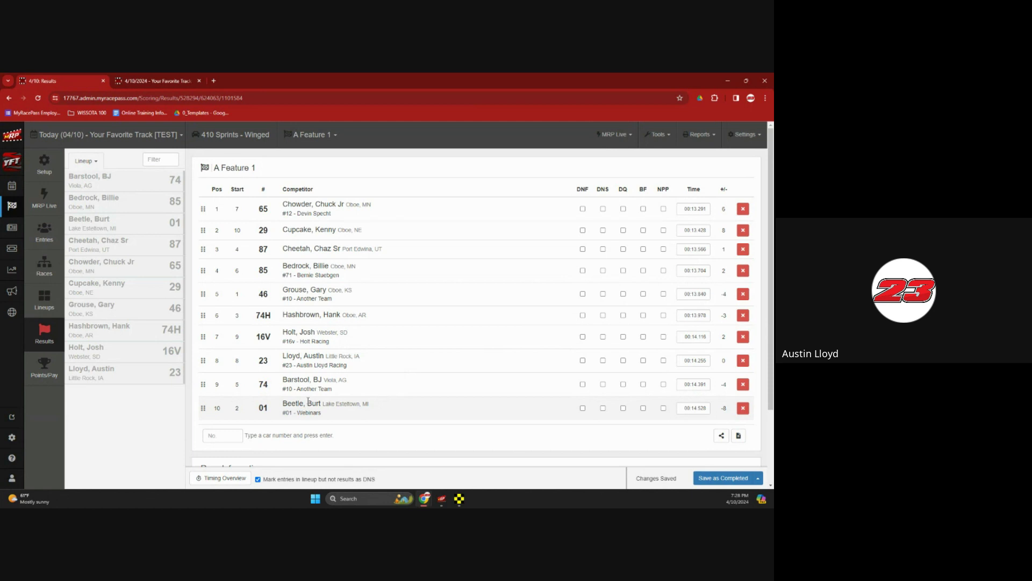
{"action": "left_click", "coordinate": [692, 135]}
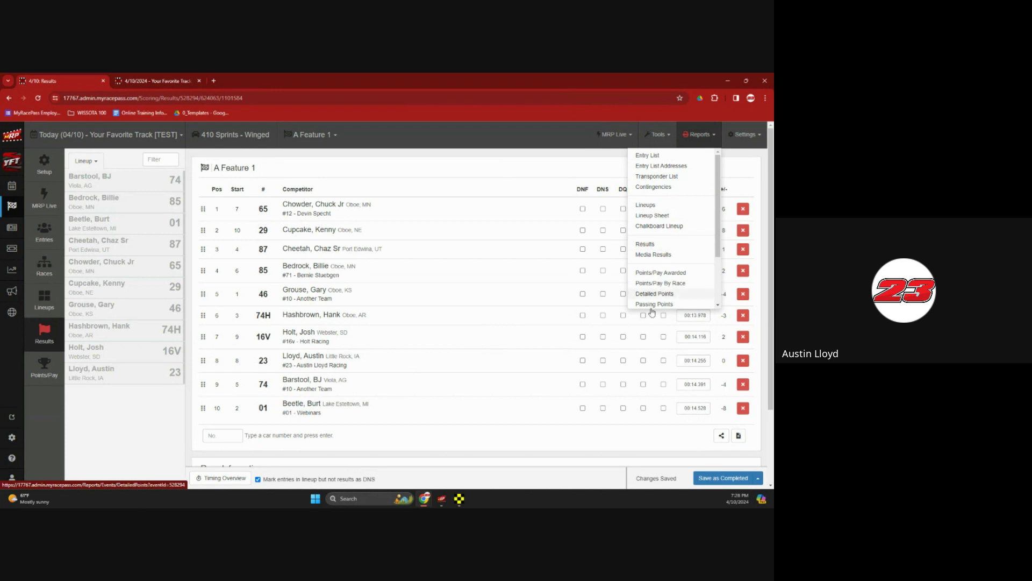
{"action": "left_click", "coordinate": [596, 445]}
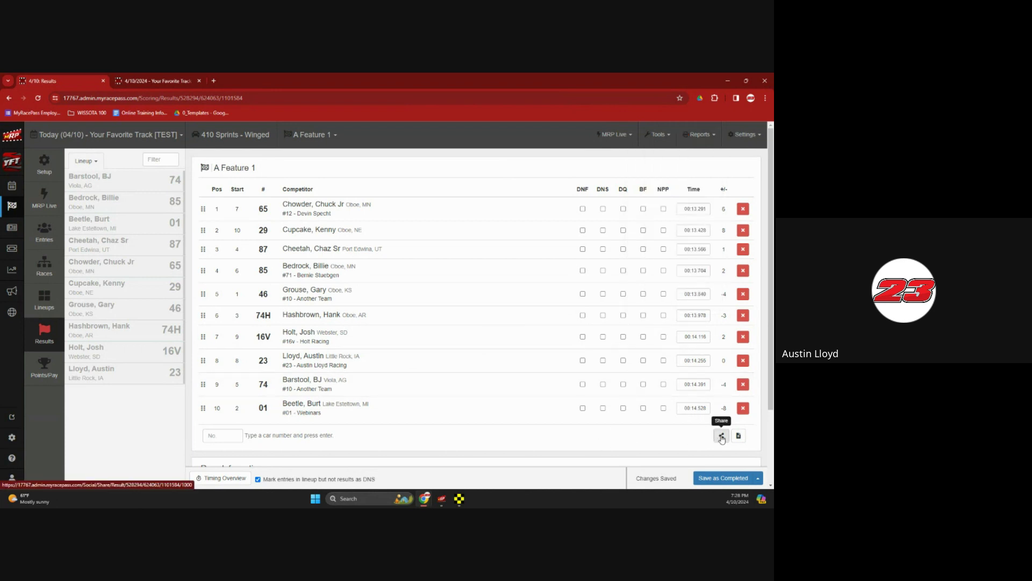
{"action": "left_click", "coordinate": [721, 436]}
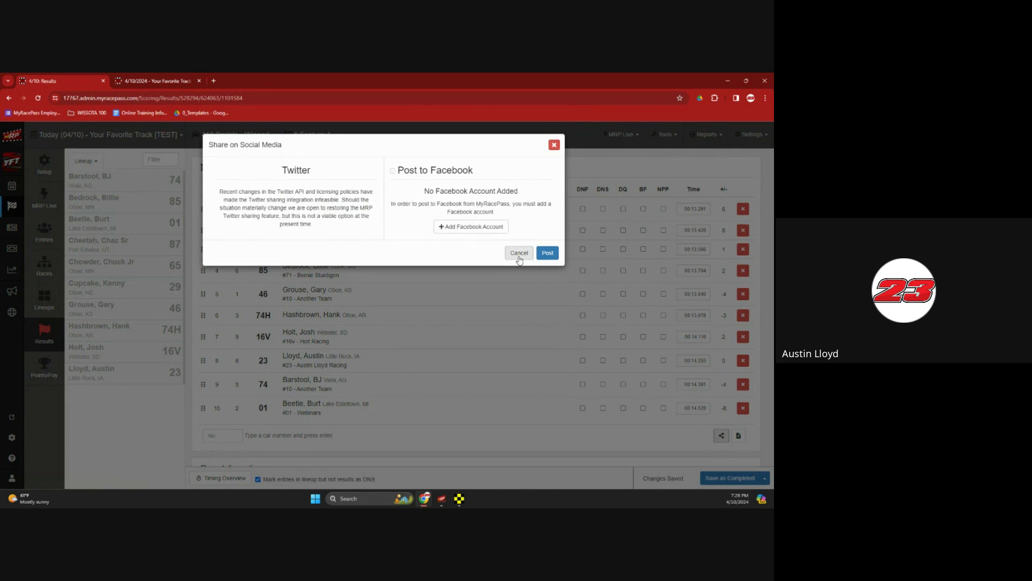
{"action": "left_click", "coordinate": [519, 257]}
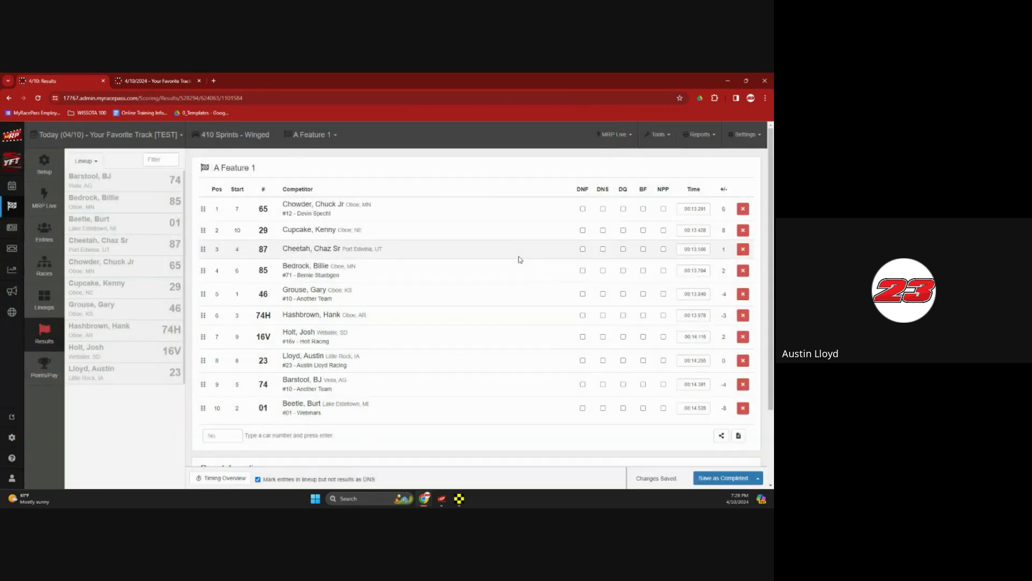
{"action": "left_click", "coordinate": [736, 434]}
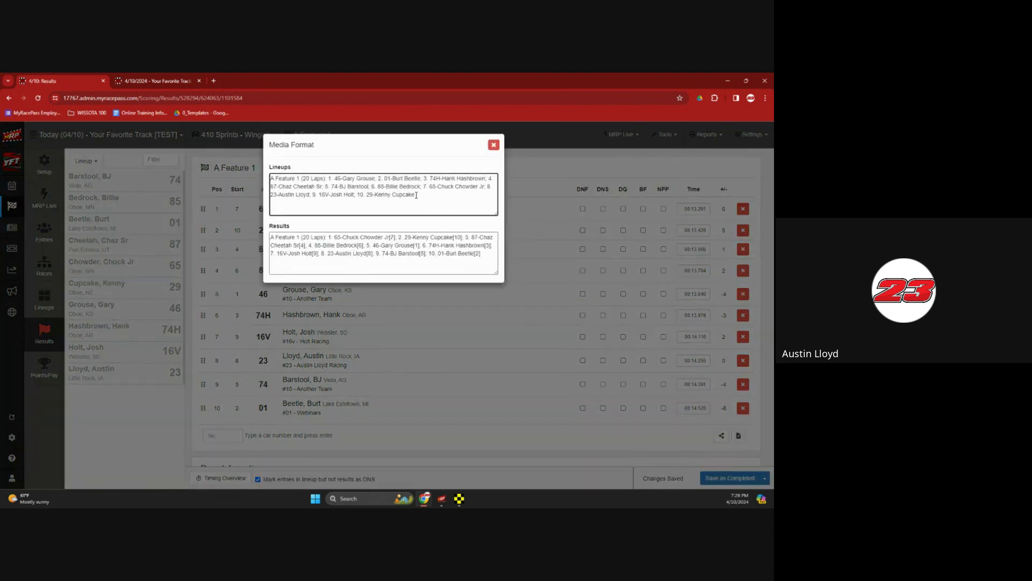
{"action": "left_click_drag", "start_coordinate": [416, 192], "coordinate": [271, 177]}
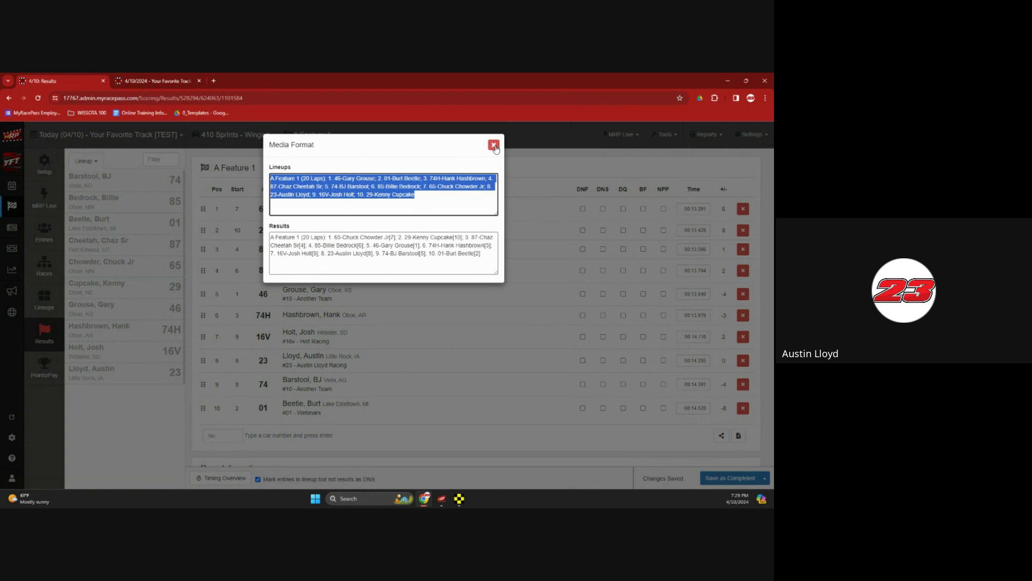
{"action": "left_click", "coordinate": [494, 145]}
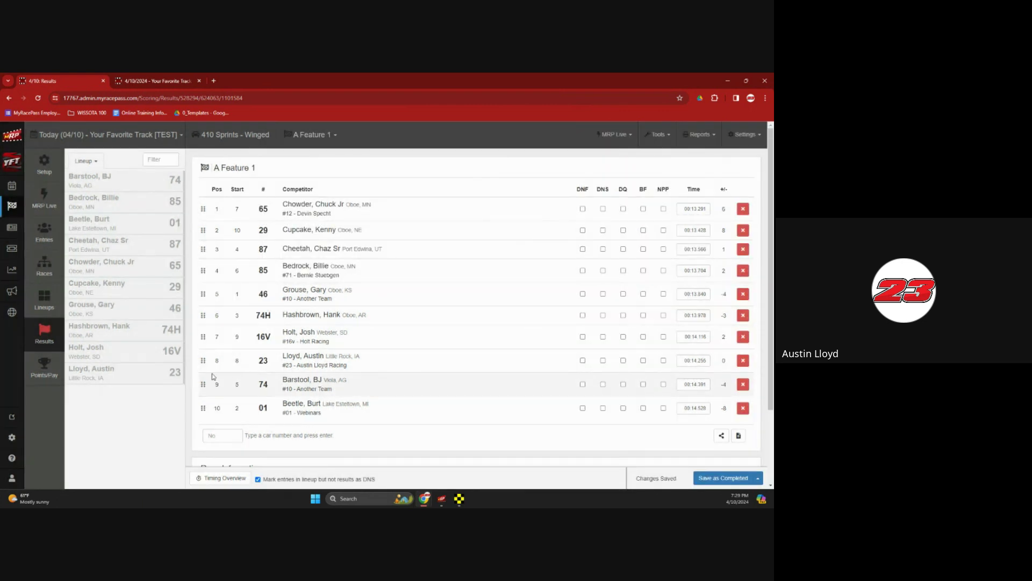
Open the Points 2020 scheme details from Points/Pay Settings > Points/Pay Schemes
{"action": "left_click", "coordinate": [45, 376]}
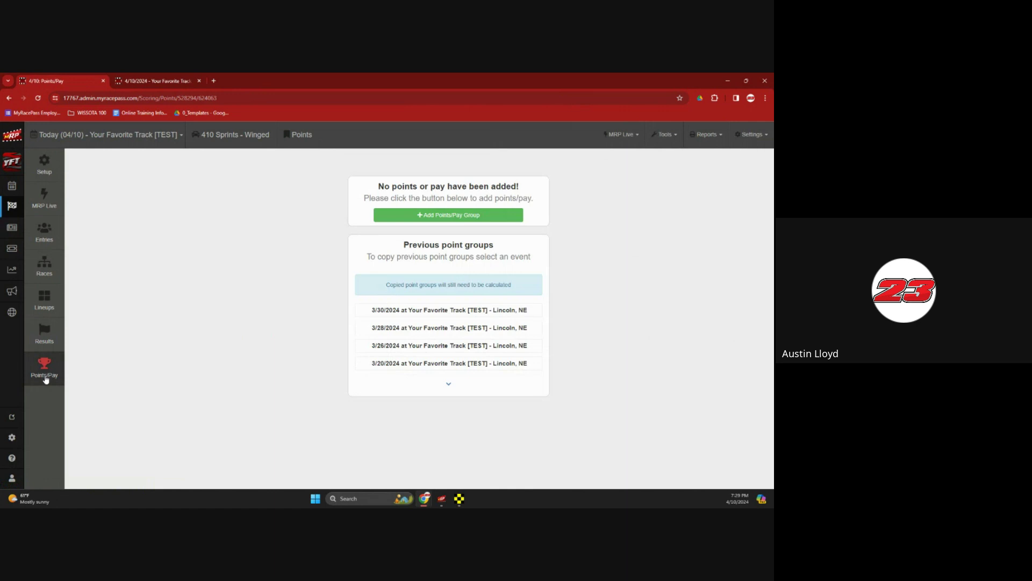
{"action": "left_click", "coordinate": [758, 138]}
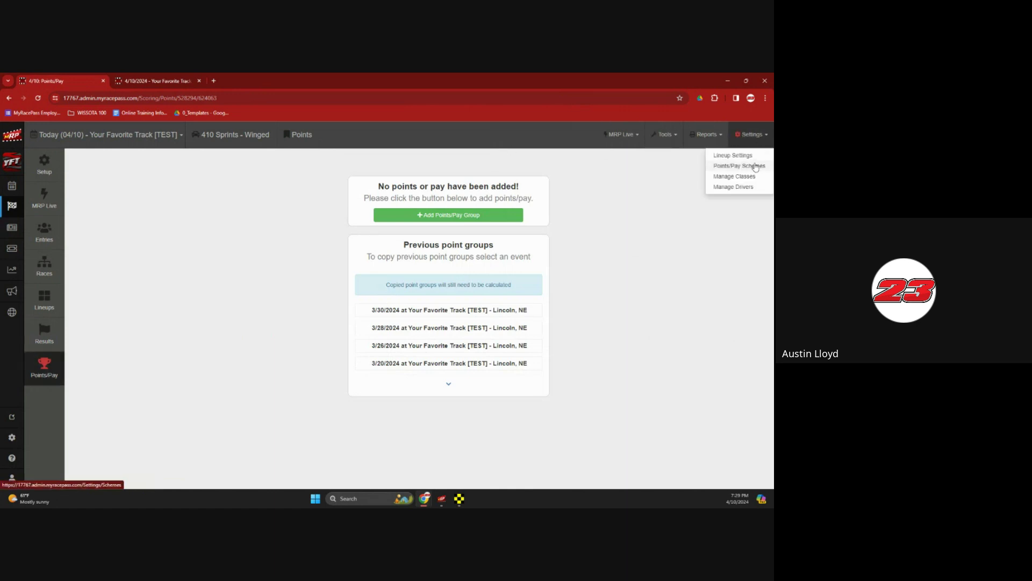
{"action": "left_click", "coordinate": [755, 167]}
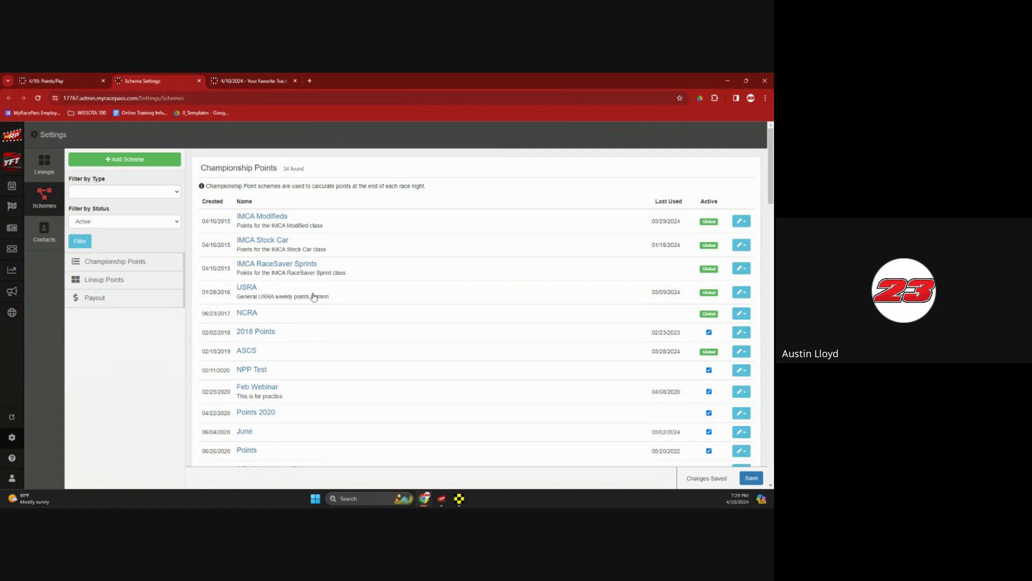
{"action": "left_click", "coordinate": [254, 415]}
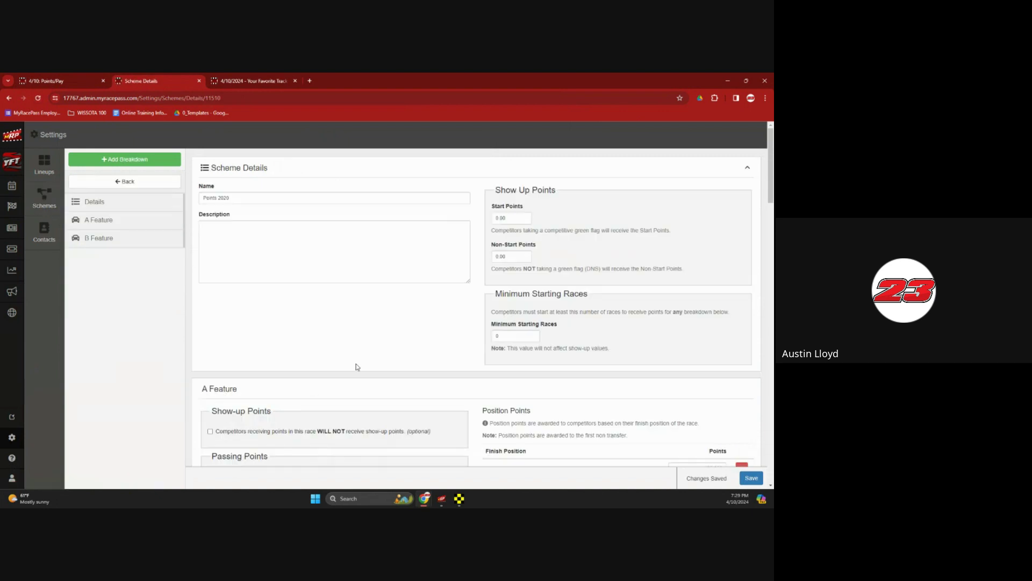
Review the Points 2020 A Feature and B Feature points breakdowns
{"action": "left_click", "coordinate": [119, 226]}
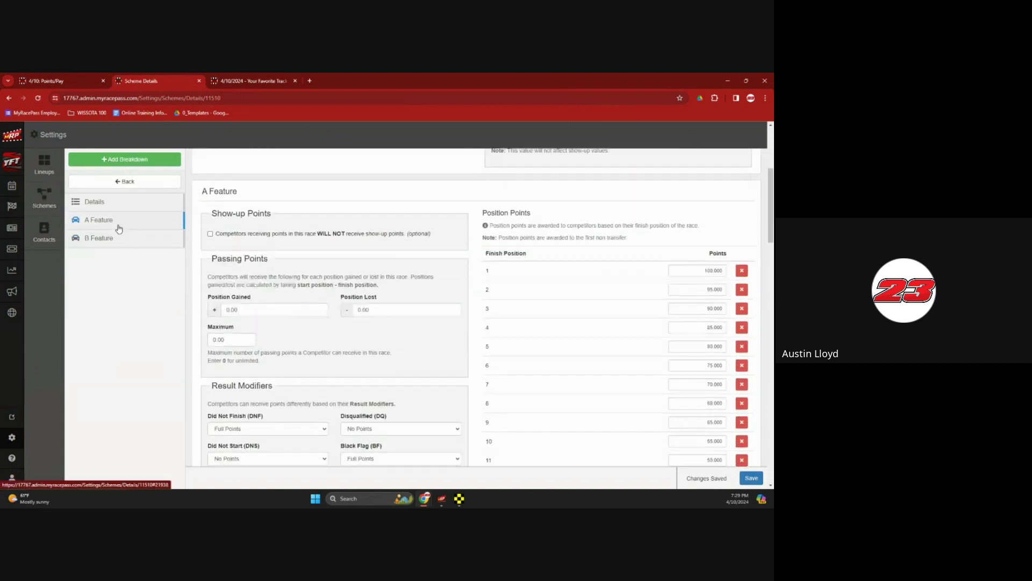
{"action": "scroll", "coordinate": [675, 272], "scroll_direction": "down", "scroll_amount": 5}
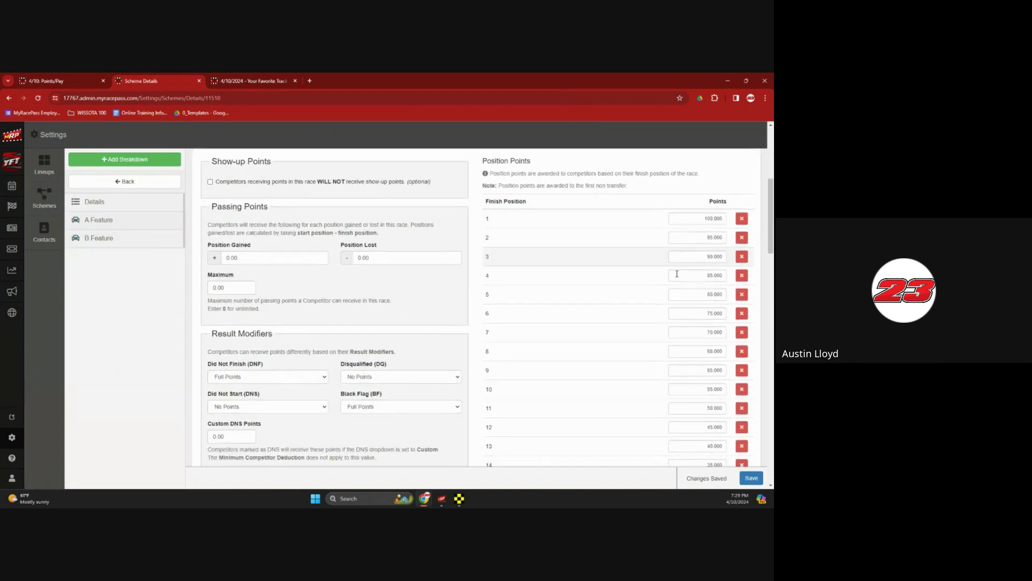
{"action": "left_click", "coordinate": [92, 238]}
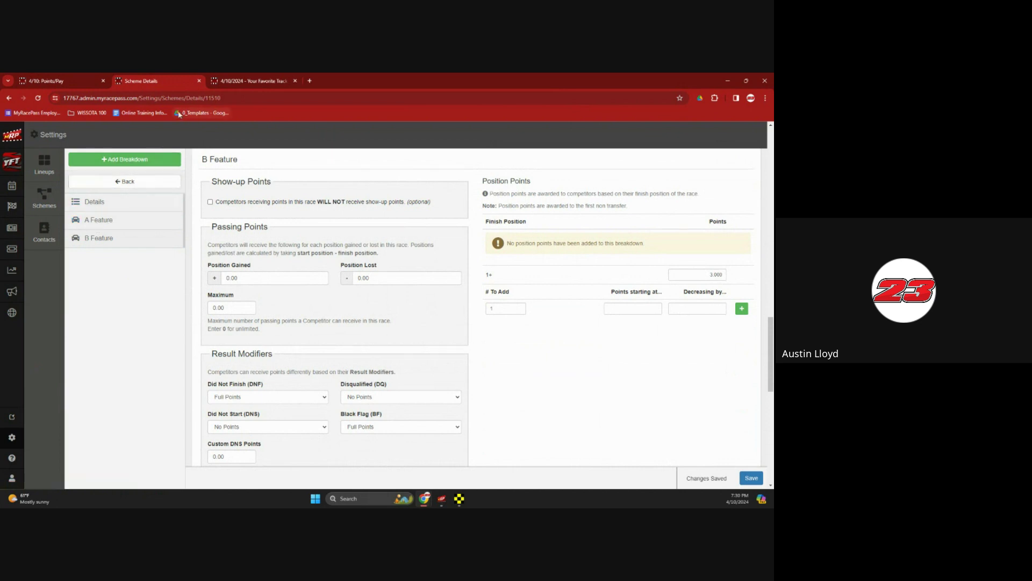
Start a new points/pay group named Group 1 using ASCS points and Sprint Car pay schemes
{"action": "left_click", "coordinate": [199, 81]}
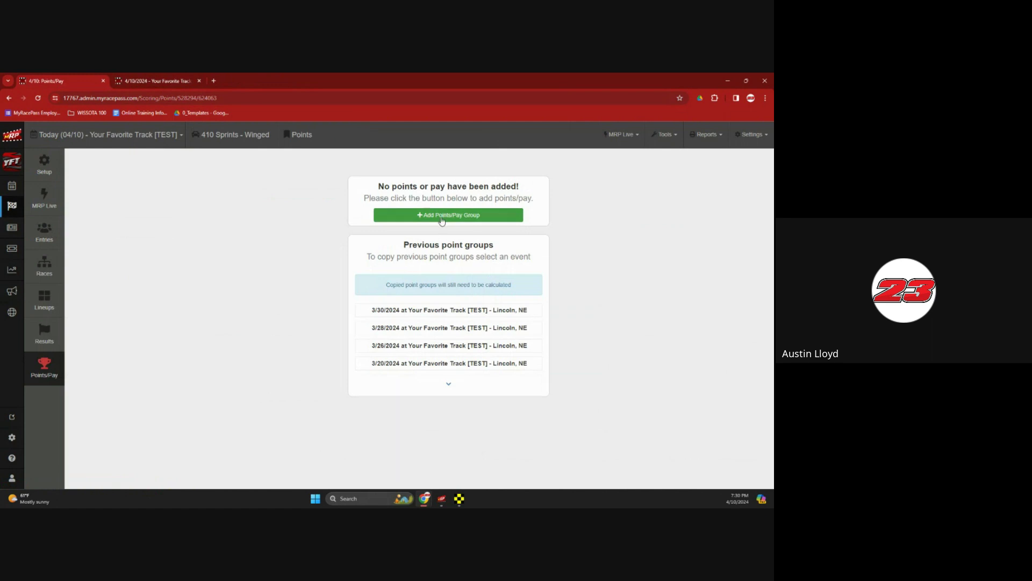
{"action": "left_click", "coordinate": [442, 216]}
{"action": "left_click", "coordinate": [293, 180]}
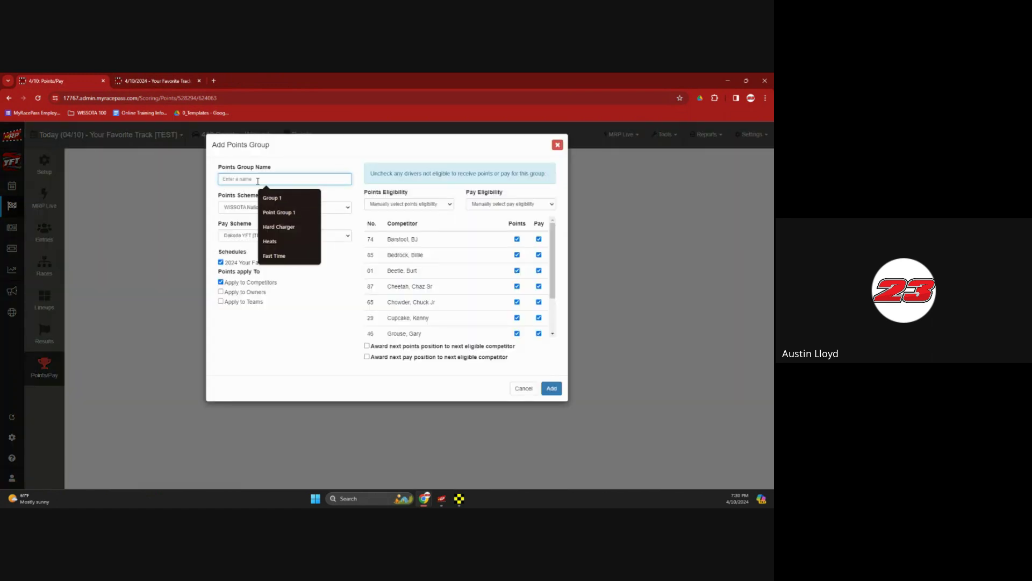
{"action": "left_click", "coordinate": [270, 197]}
{"action": "left_click", "coordinate": [271, 208]}
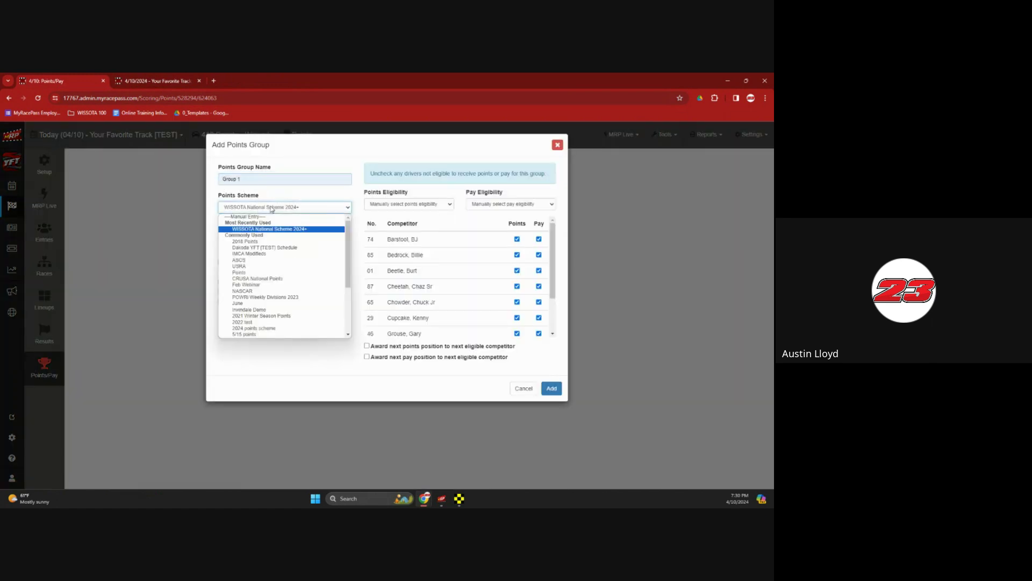
{"action": "left_click", "coordinate": [273, 260]}
{"action": "left_click", "coordinate": [271, 236]}
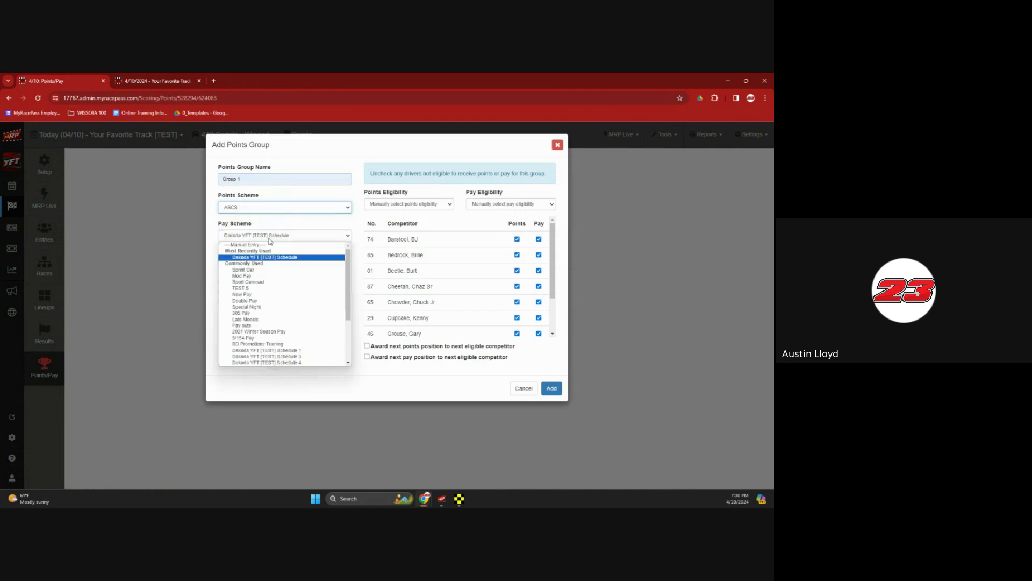
{"action": "left_click", "coordinate": [263, 269]}
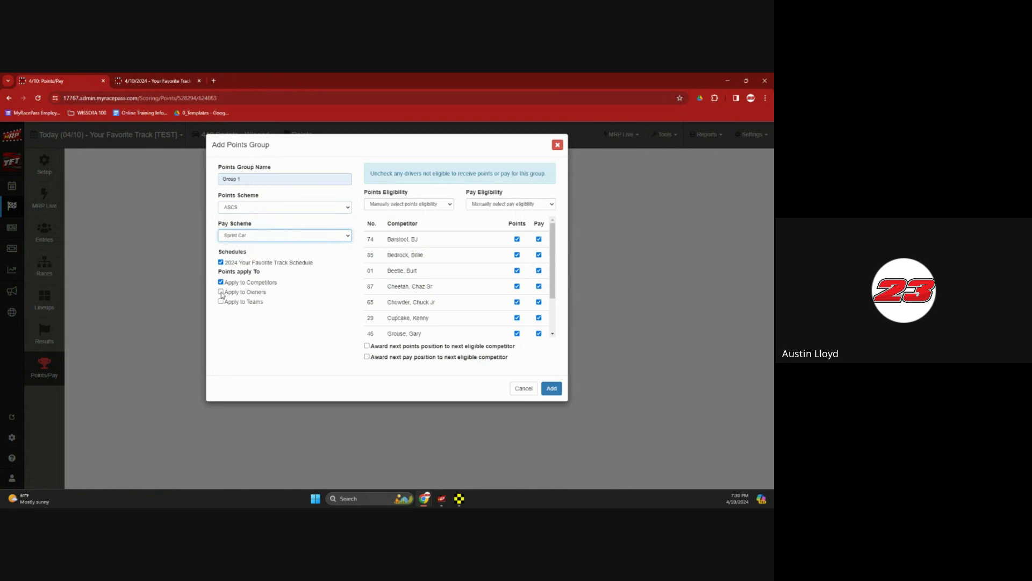
Keep points eligibility on manual selection and add Group 1 to calculate points and pay
{"action": "left_click", "coordinate": [411, 204]}
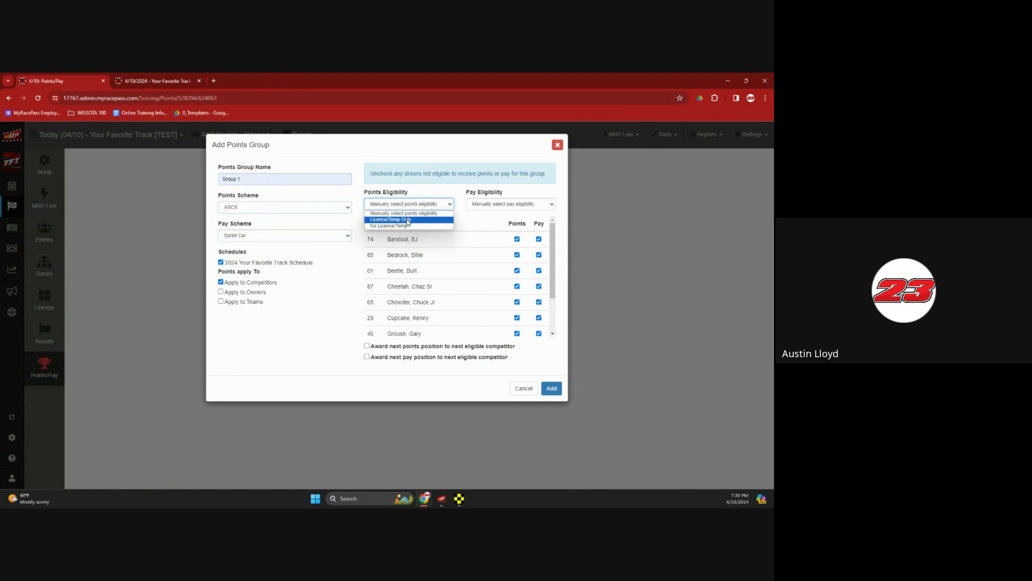
{"action": "left_click", "coordinate": [408, 220]}
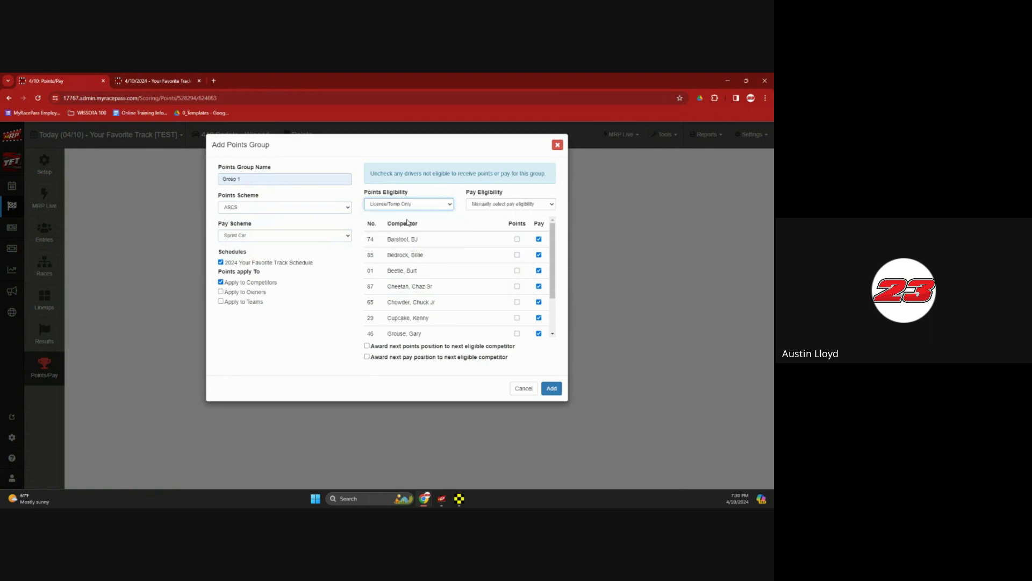
{"action": "scroll", "coordinate": [477, 285], "scroll_direction": "down", "scroll_amount": 3}
{"action": "scroll", "coordinate": [477, 285], "scroll_direction": "up", "scroll_amount": 3}
{"action": "scroll", "coordinate": [537, 269], "scroll_direction": "down", "scroll_amount": 3}
{"action": "scroll", "coordinate": [537, 268], "scroll_direction": "up", "scroll_amount": 3}
{"action": "left_click", "coordinate": [401, 205]}
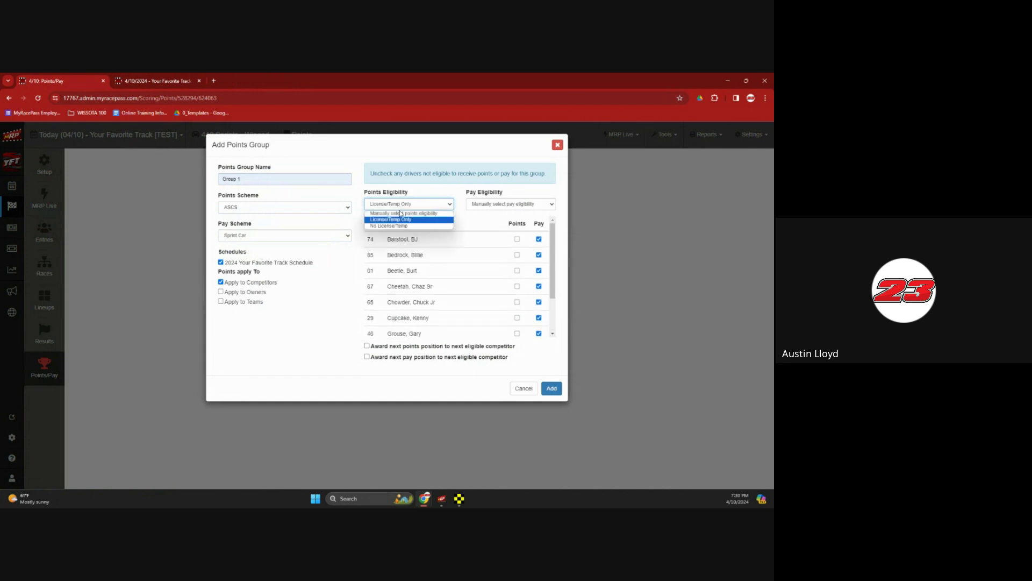
{"action": "left_click", "coordinate": [401, 213]}
{"action": "left_click", "coordinate": [550, 387]}
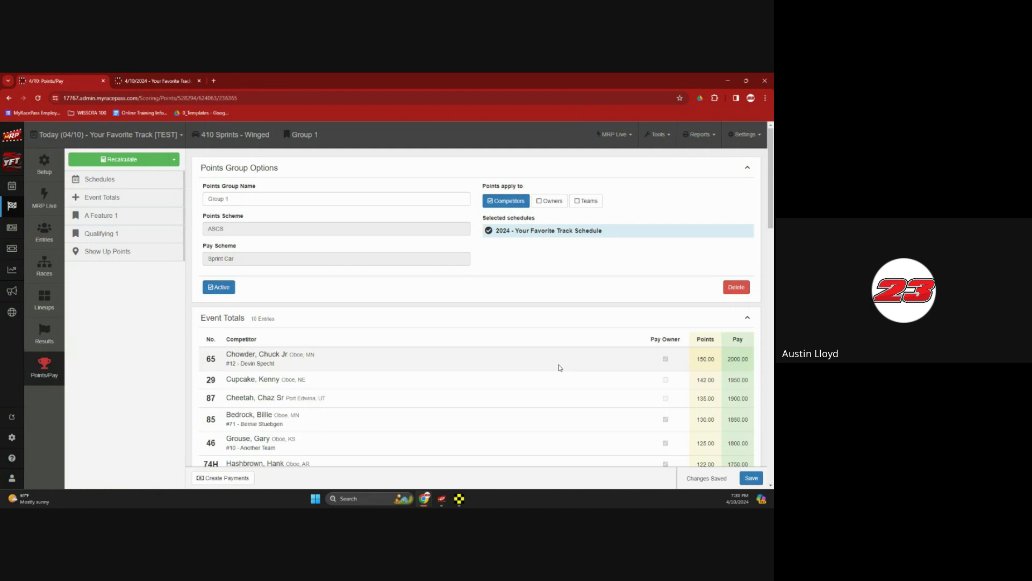
Adjust the 10th-place finisher's points by -20 and the third-place finisher's pay by 20
{"action": "scroll", "coordinate": [559, 368], "scroll_direction": "down", "scroll_amount": 7}
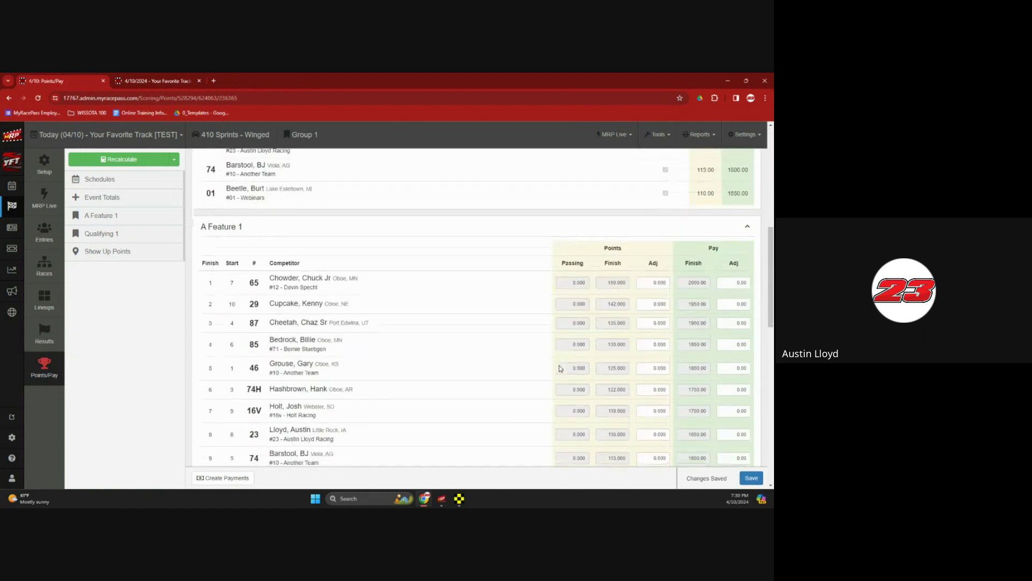
{"action": "scroll", "coordinate": [637, 330], "scroll_direction": "down", "scroll_amount": 1}
{"action": "left_click", "coordinate": [650, 399]}
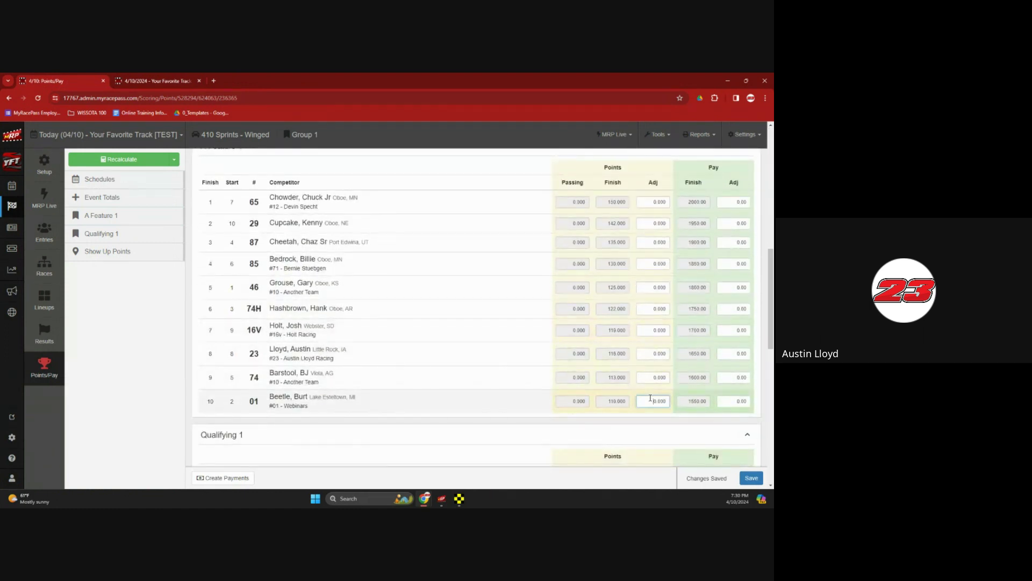
{"action": "type", "text": "-20"}
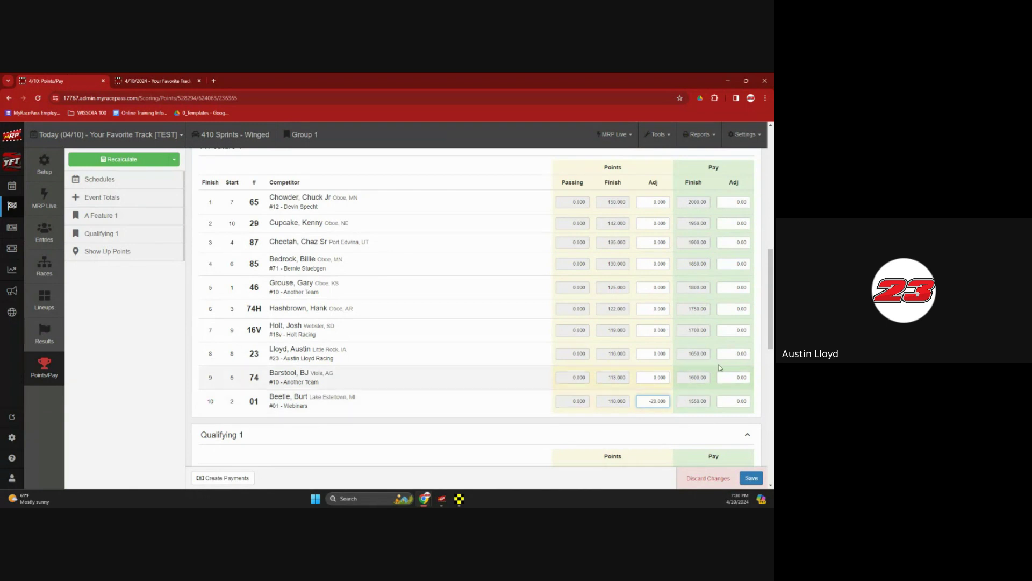
{"action": "left_click", "coordinate": [751, 243]}
{"action": "type", "text": "20"}
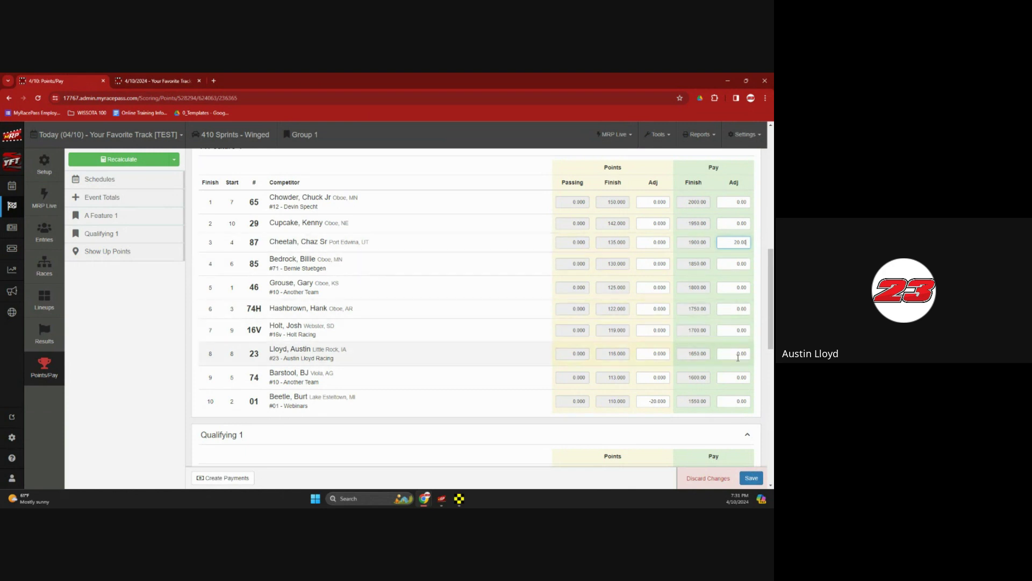
Save the adjustments and create payments for the event's calculated pay
{"action": "scroll", "coordinate": [731, 433], "scroll_direction": "down", "scroll_amount": 4}
{"action": "scroll", "coordinate": [731, 434], "scroll_direction": "up", "scroll_amount": 10}
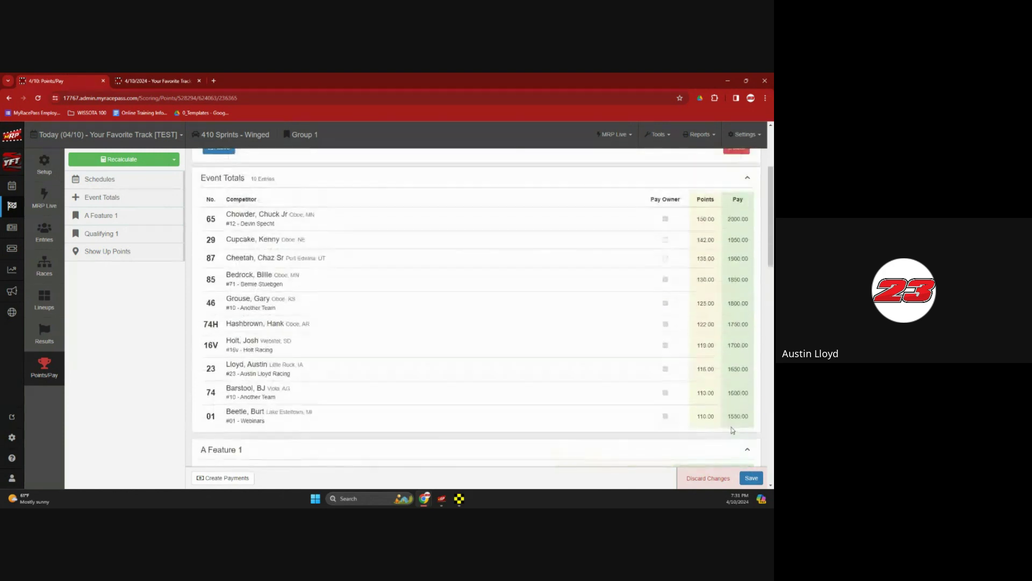
{"action": "left_click", "coordinate": [752, 477]}
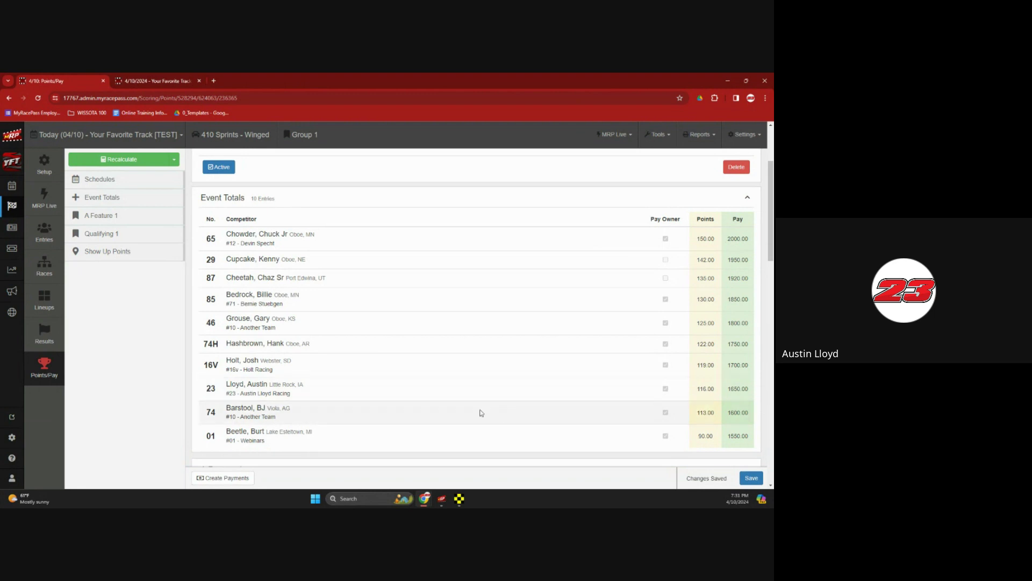
{"action": "left_click", "coordinate": [235, 471]}
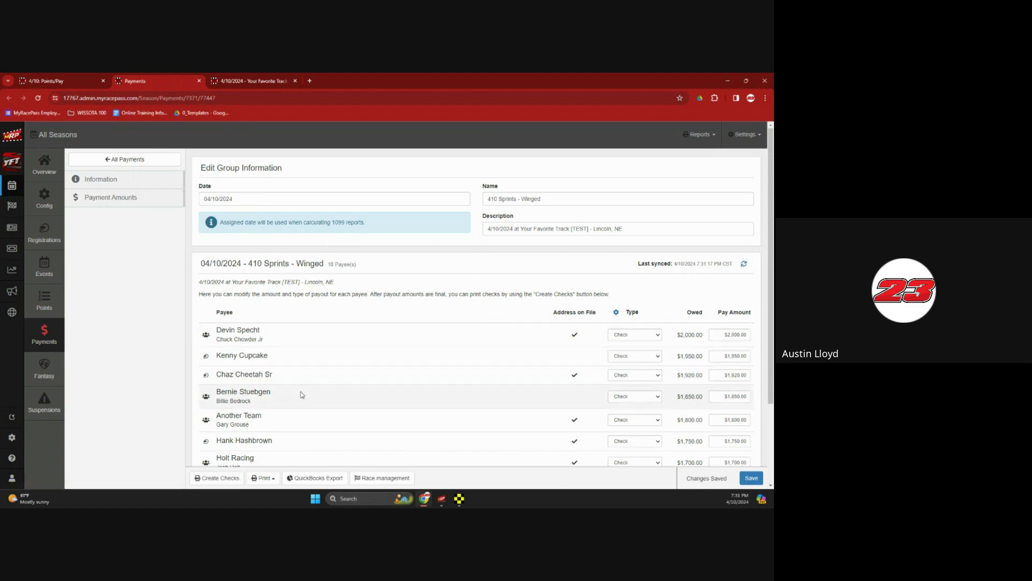
Create checks starting at 1001 with the Laser Top Check layout, in running order, acknowledging payments
{"action": "left_click", "coordinate": [235, 474]}
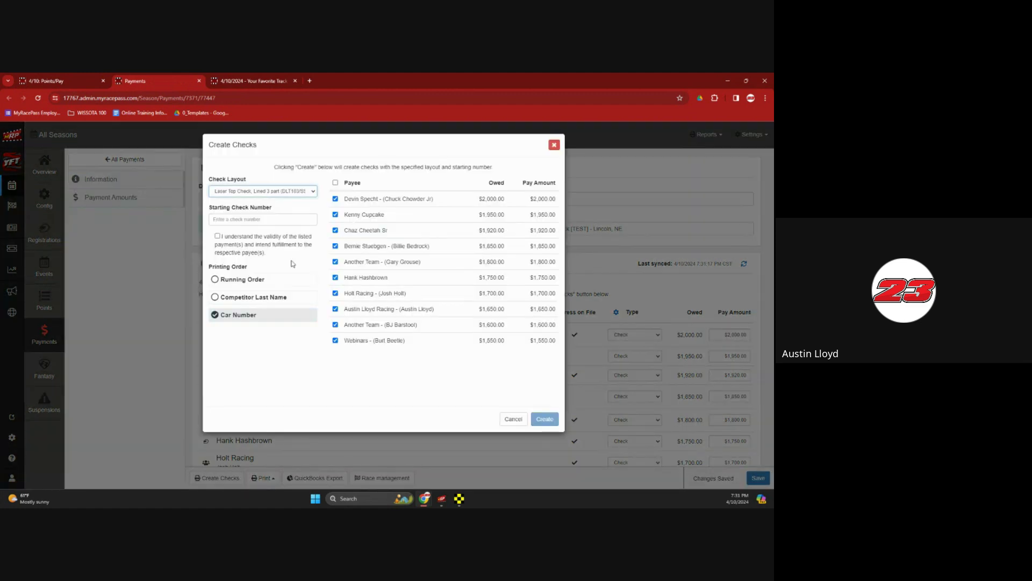
{"action": "left_click", "coordinate": [290, 219]}
{"action": "type", "text": "1001"}
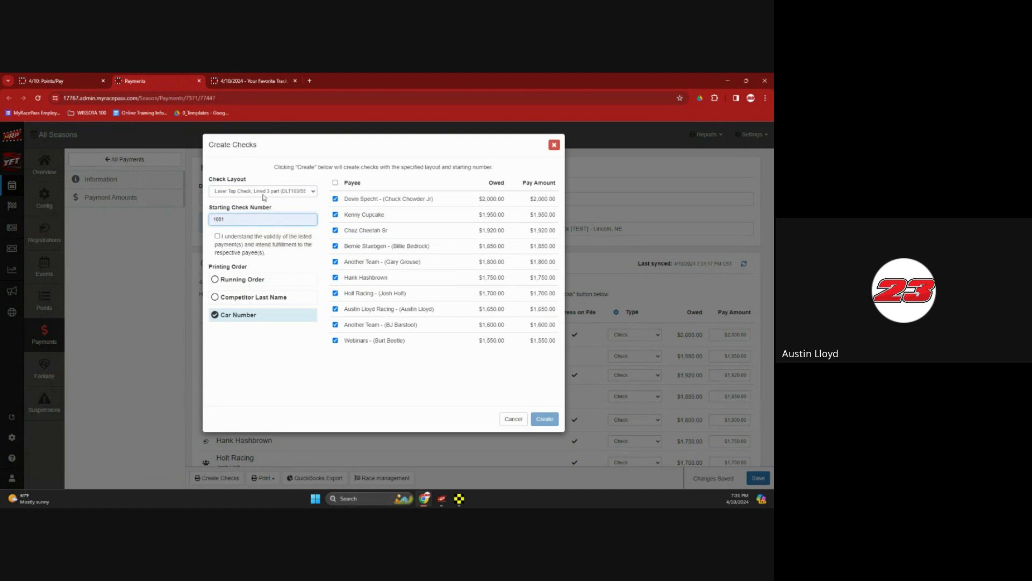
{"action": "left_click", "coordinate": [263, 192]}
{"action": "left_click", "coordinate": [262, 200]}
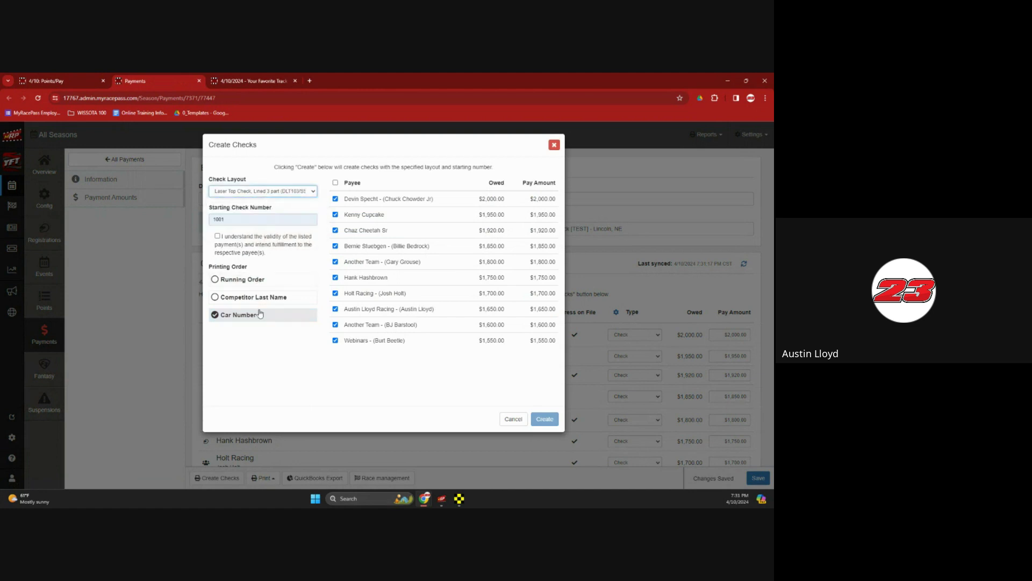
{"action": "left_click", "coordinate": [264, 279]}
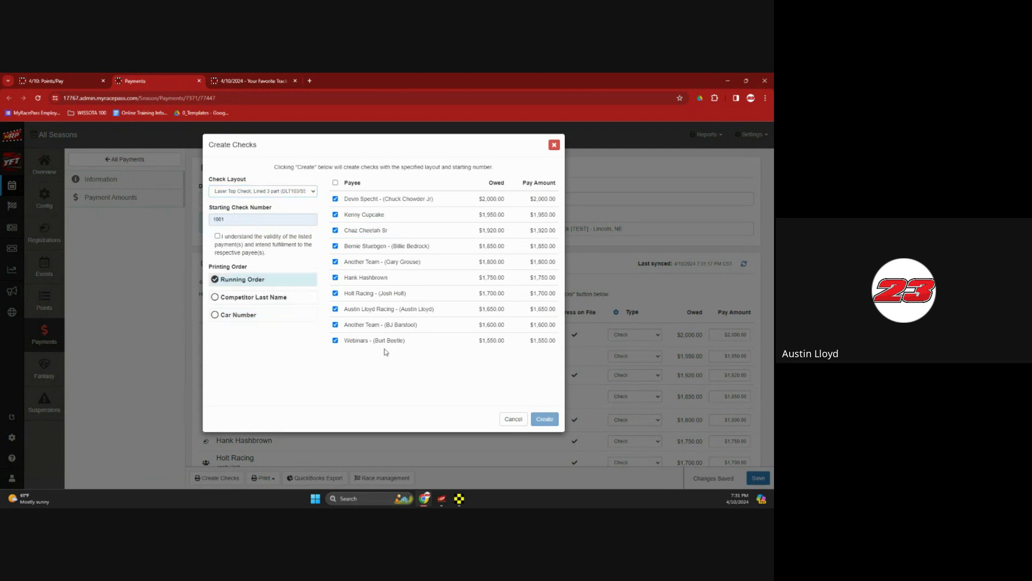
{"action": "left_click", "coordinate": [217, 235]}
{"action": "left_click", "coordinate": [544, 419]}
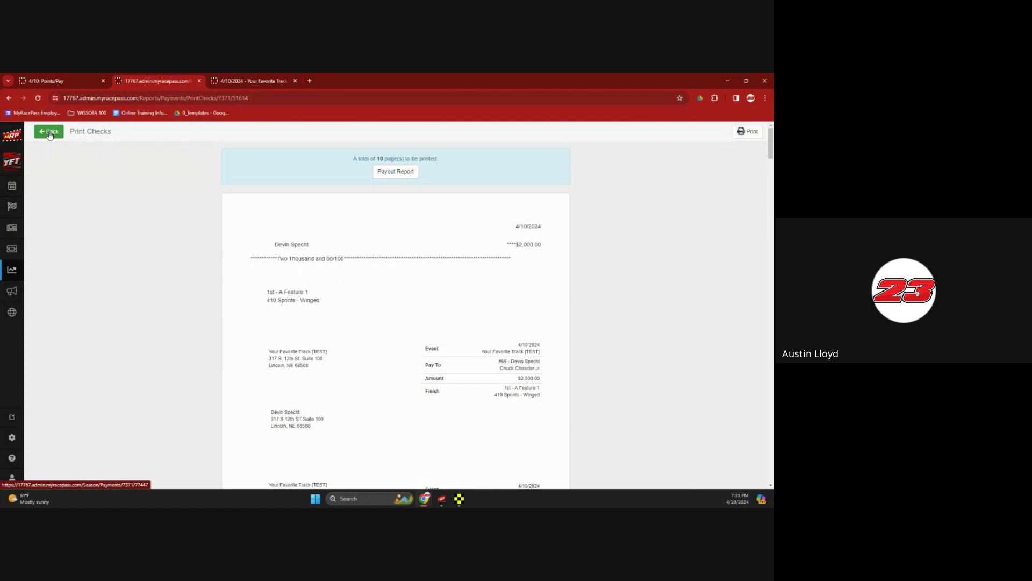
Return to the payment group and open its payout report from the Print menu
{"action": "left_click", "coordinate": [50, 132]}
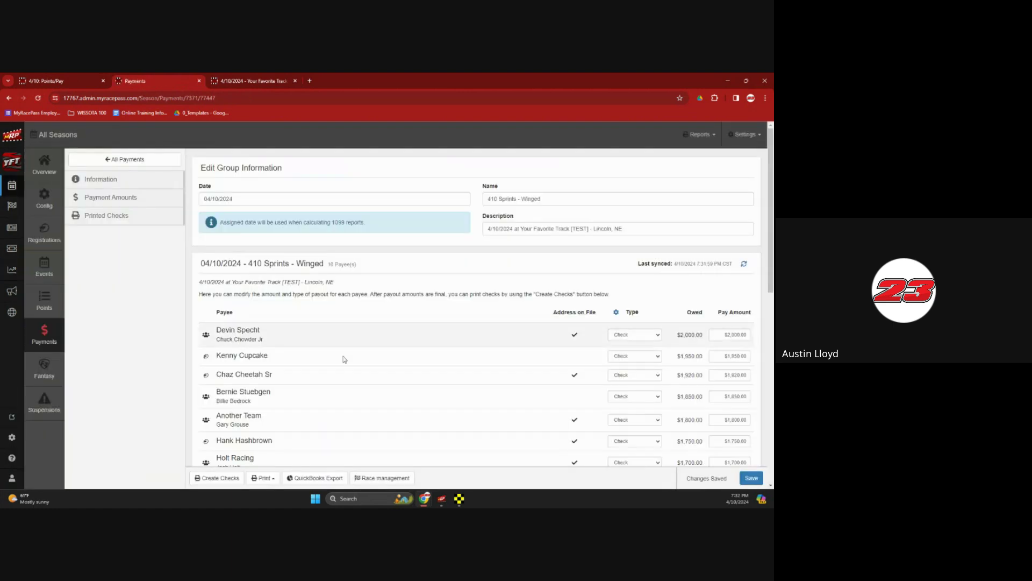
{"action": "left_click", "coordinate": [257, 484]}
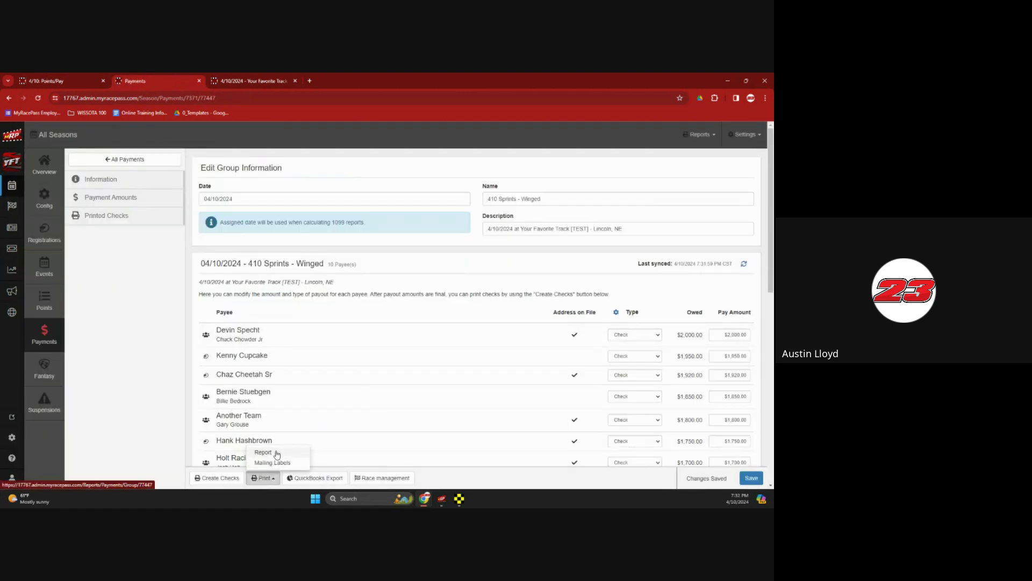
{"action": "left_click", "coordinate": [277, 452]}
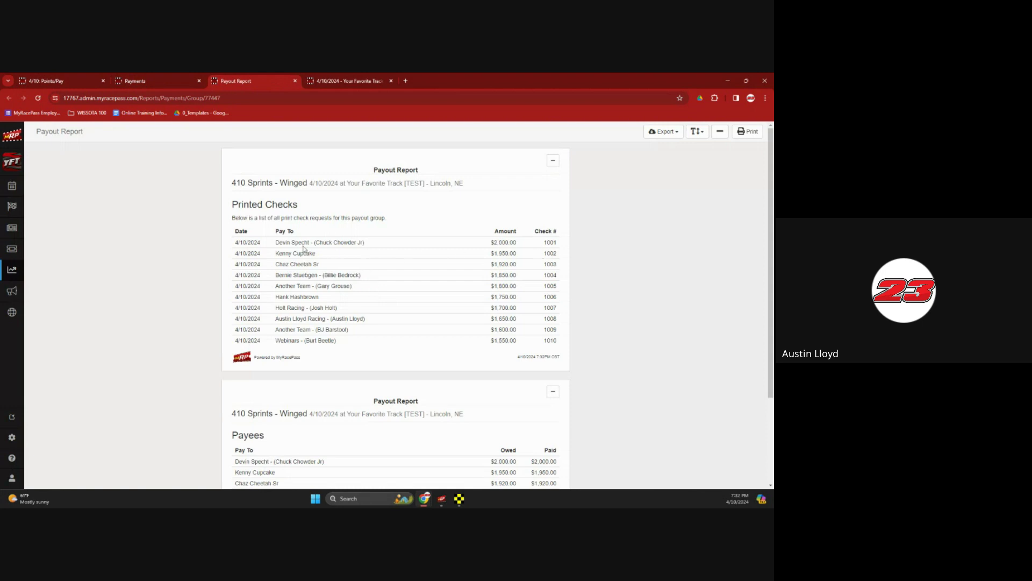
Inspect the payees, amounts and check numbers 1001–1010, then close the payout report
{"action": "mouse_move", "coordinate": [299, 242]}
{"action": "left_mouse_down"}
{"action": "mouse_move", "coordinate": [302, 339]}
{"action": "mouse_move", "coordinate": [297, 245]}
{"action": "left_mouse_up"}
{"action": "left_click_drag", "start_coordinate": [278, 286], "coordinate": [355, 288]}
{"action": "left_click", "coordinate": [362, 288]}
{"action": "left_click_drag", "start_coordinate": [498, 244], "coordinate": [460, 268]}
{"action": "left_click", "coordinate": [460, 268]}
{"action": "scroll", "coordinate": [461, 250], "scroll_direction": "down", "scroll_amount": 1}
{"action": "scroll", "coordinate": [461, 250], "scroll_direction": "down", "scroll_amount": 2}
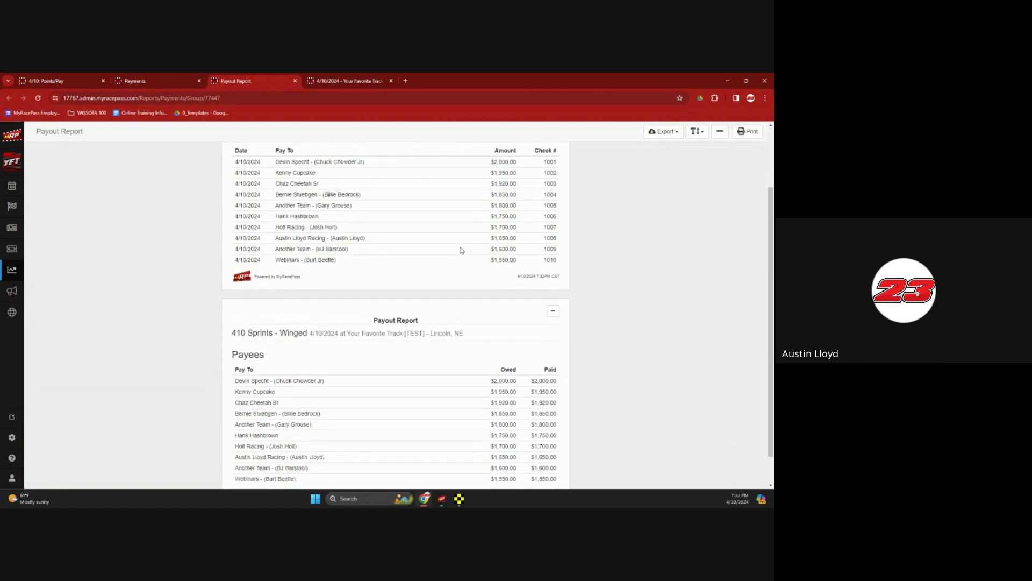
{"action": "left_click", "coordinate": [296, 82]}
{"action": "left_click", "coordinate": [264, 478]}
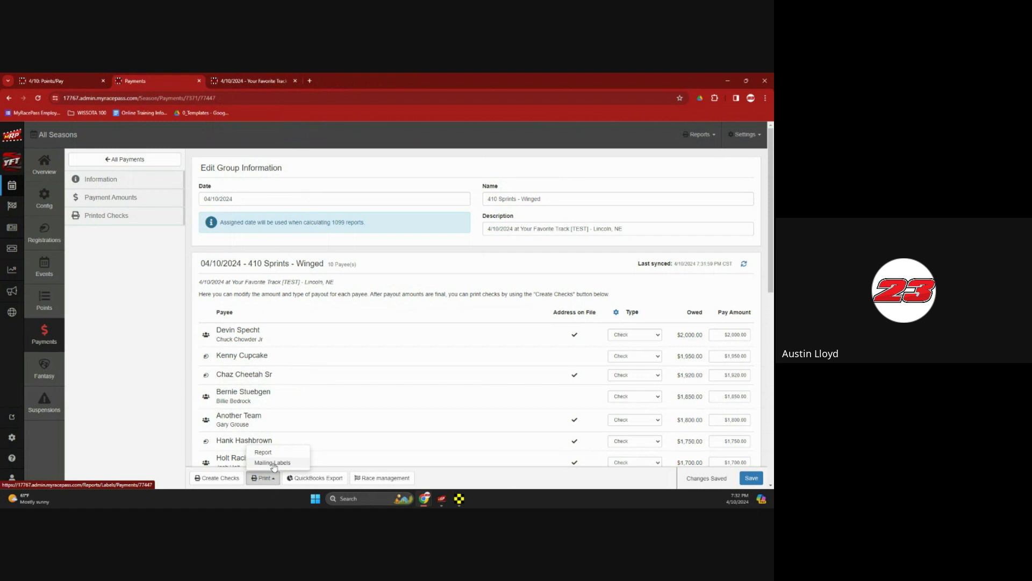
{"action": "left_click", "coordinate": [325, 478]}
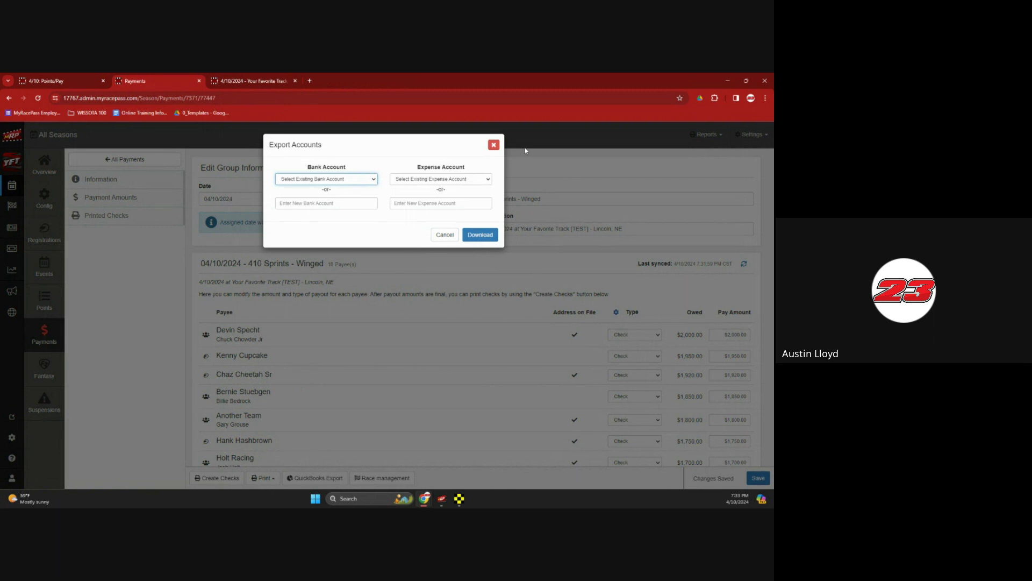
{"action": "left_click", "coordinate": [493, 146]}
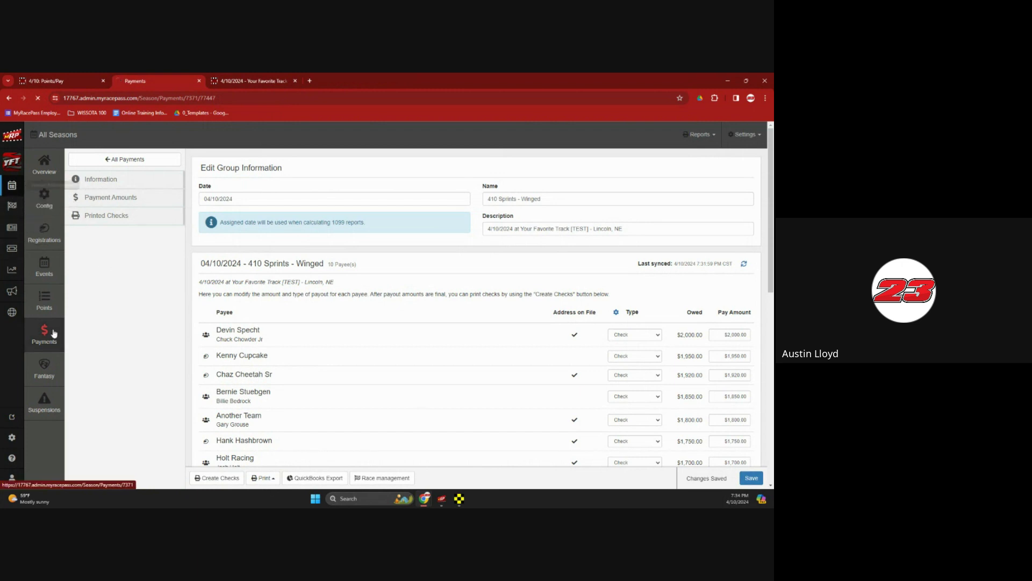
Open the 2024 yearly 1099 payout report from Payments and scroll through it
{"action": "left_click", "coordinate": [47, 335]}
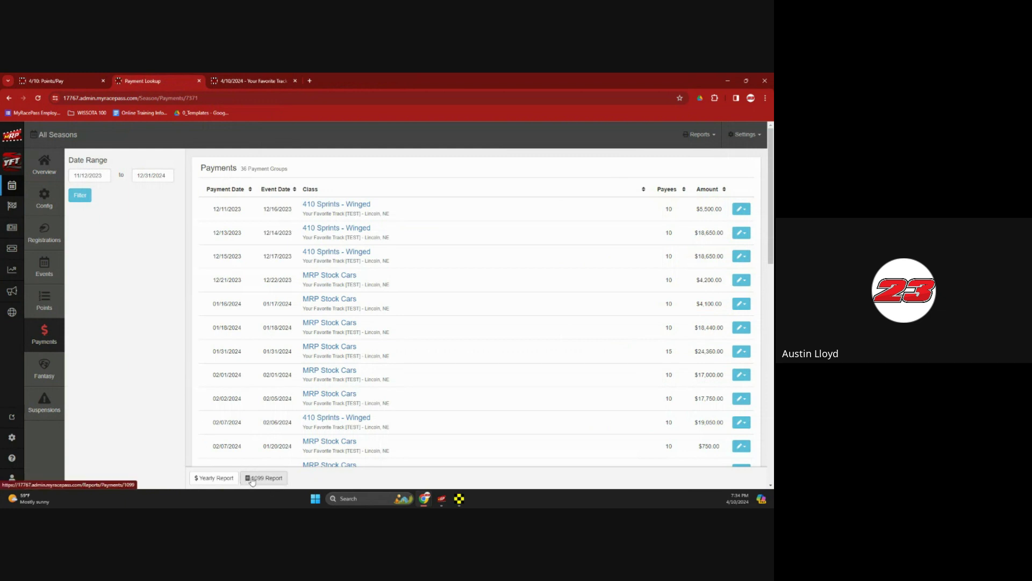
{"action": "left_click", "coordinate": [252, 480]}
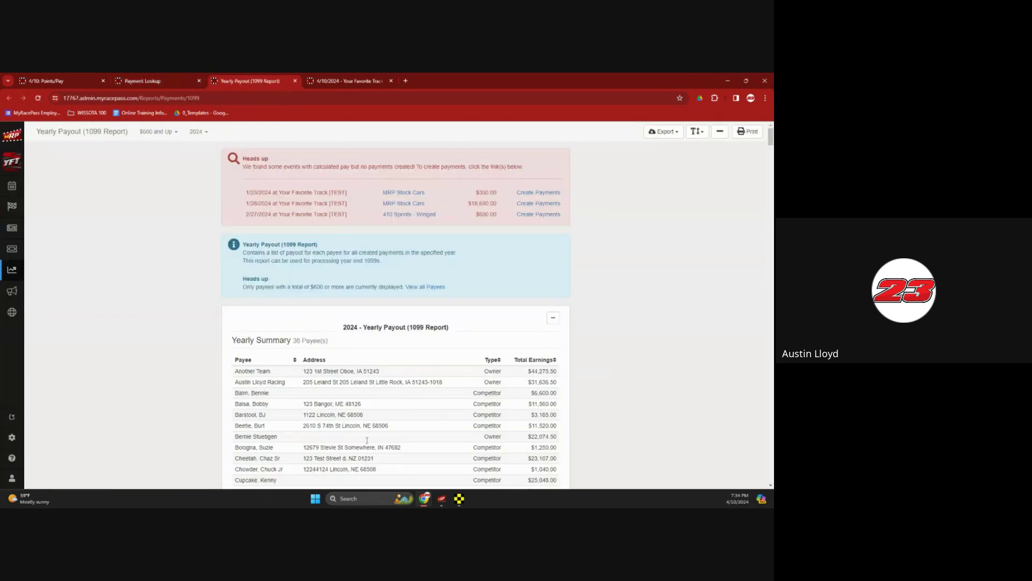
{"action": "scroll", "coordinate": [414, 361], "scroll_direction": "down", "scroll_amount": 5}
{"action": "scroll", "coordinate": [413, 357], "scroll_direction": "up", "scroll_amount": 3}
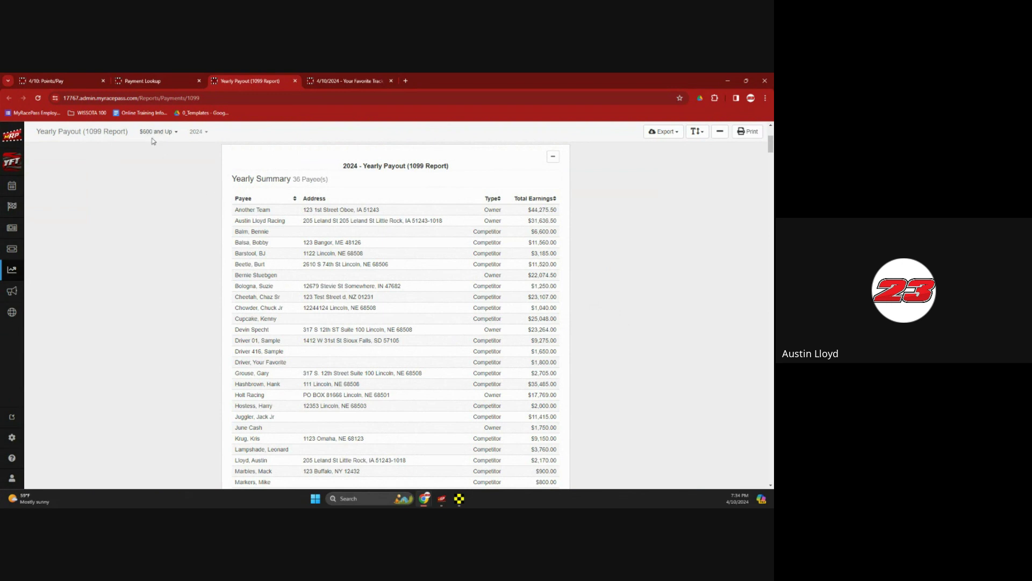
{"action": "scroll", "coordinate": [344, 272], "scroll_direction": "down", "scroll_amount": 5}
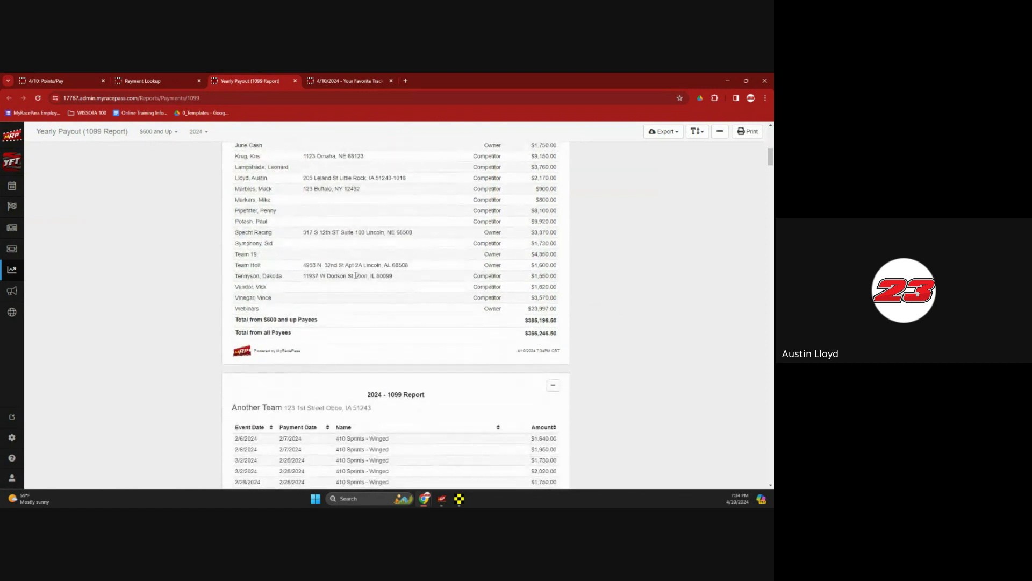
{"action": "scroll", "coordinate": [355, 275], "scroll_direction": "down", "scroll_amount": 5}
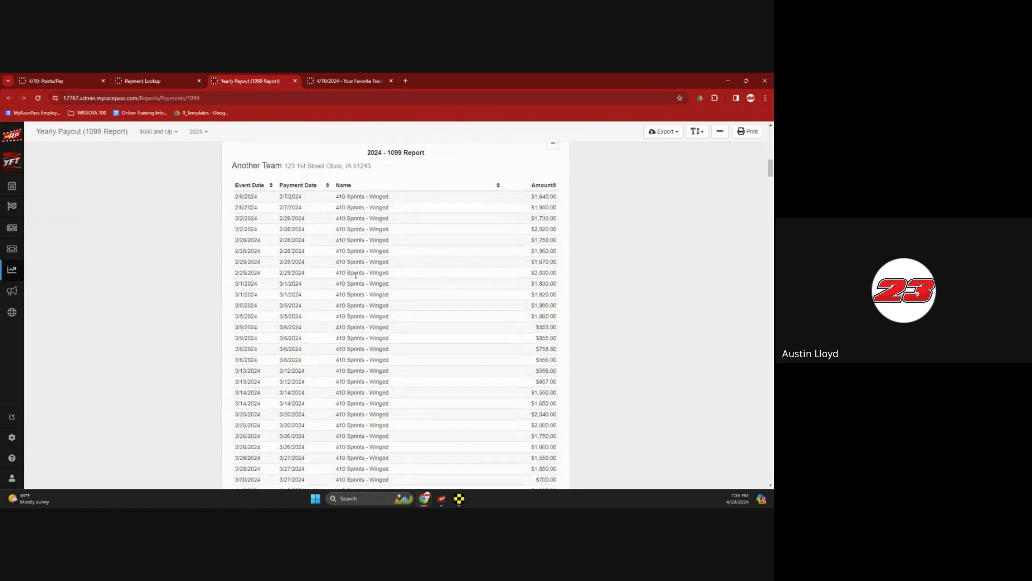
{"action": "scroll", "coordinate": [355, 275], "scroll_direction": "down", "scroll_amount": 1}
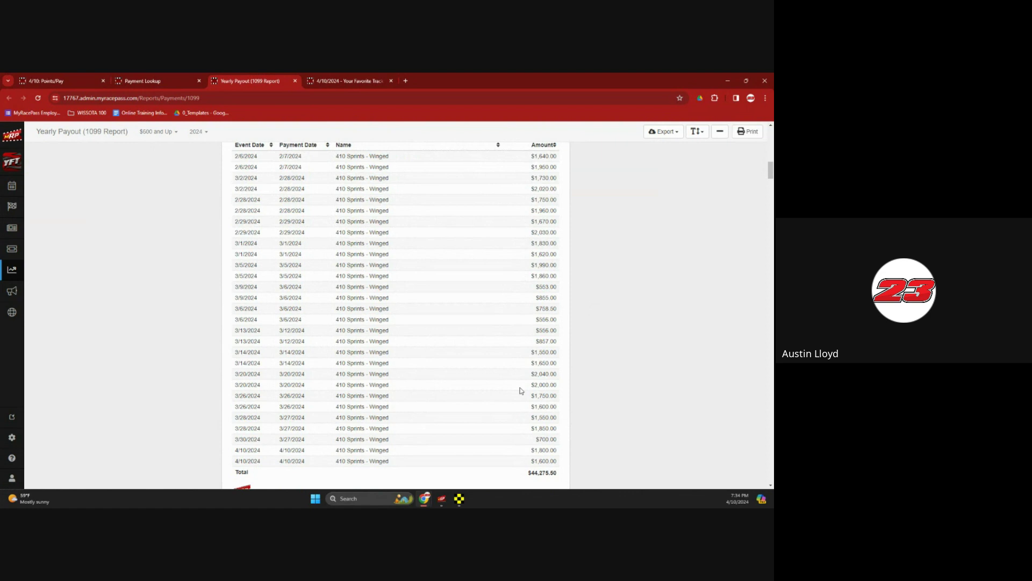
View the report's export formats without exporting, then close the 1099 report
{"action": "left_click", "coordinate": [663, 131]}
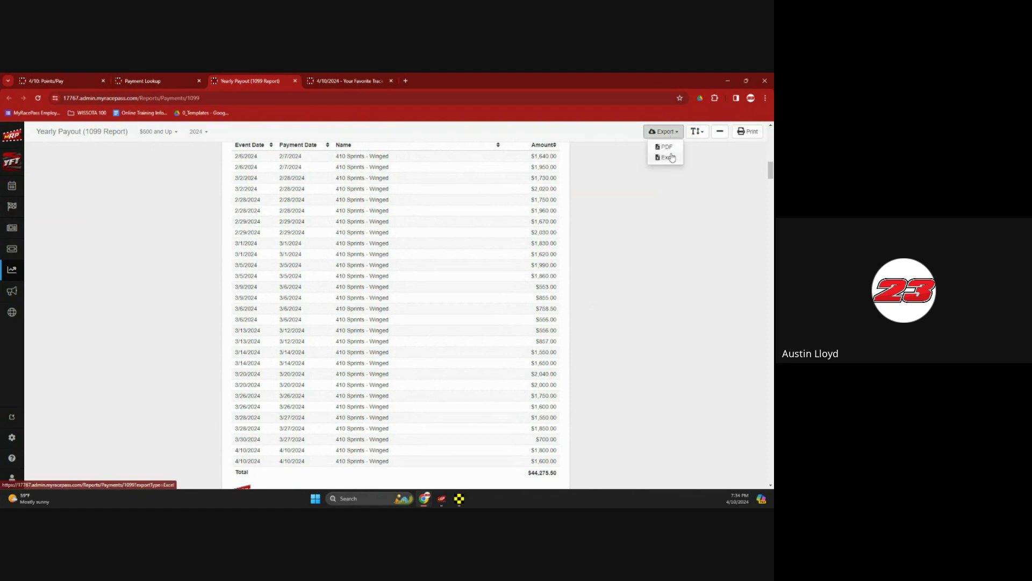
{"action": "left_click", "coordinate": [690, 223]}
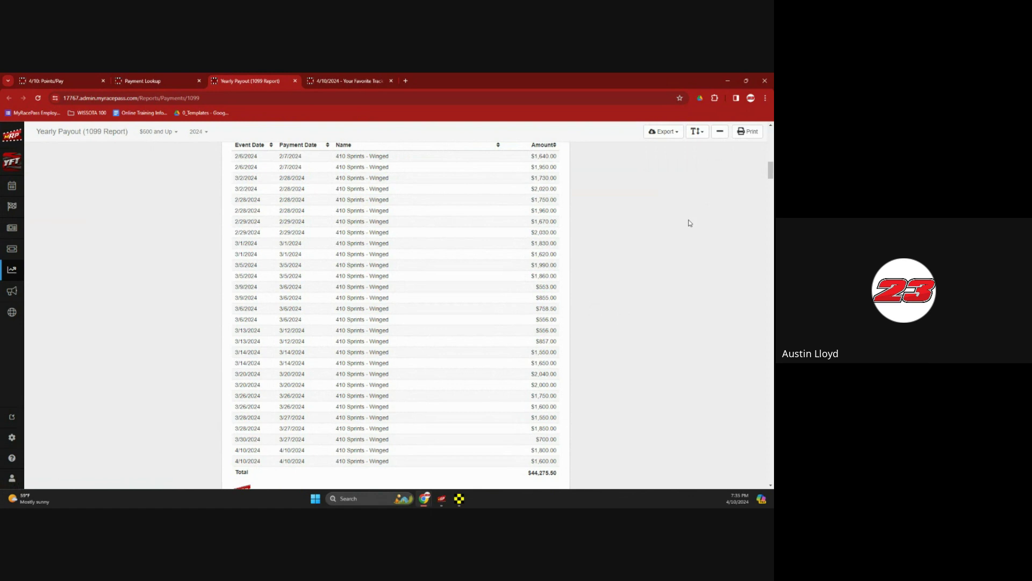
{"action": "scroll", "coordinate": [399, 278], "scroll_direction": "up", "scroll_amount": 10}
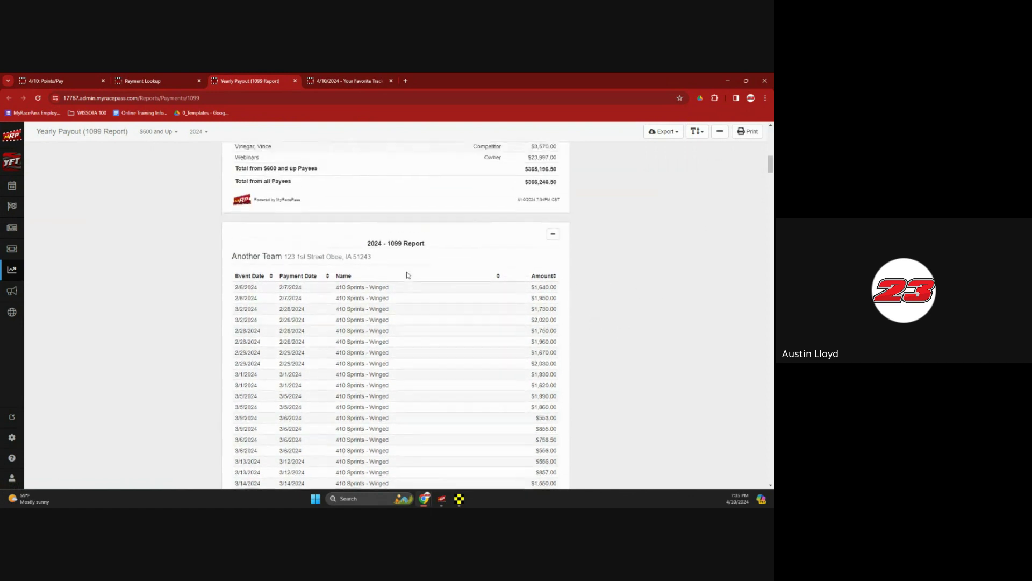
{"action": "scroll", "coordinate": [407, 275], "scroll_direction": "up", "scroll_amount": 4}
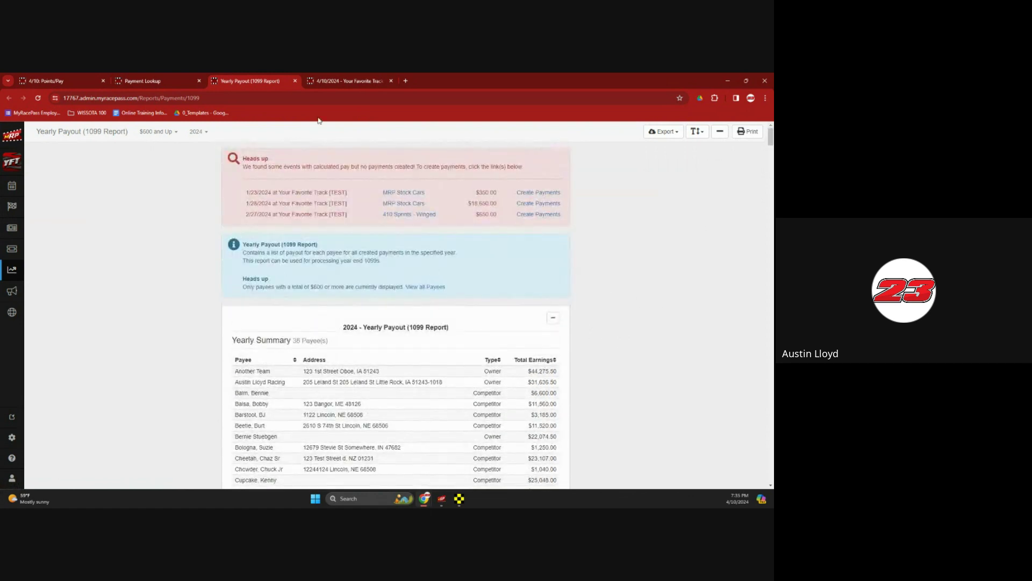
{"action": "left_click", "coordinate": [294, 81]}
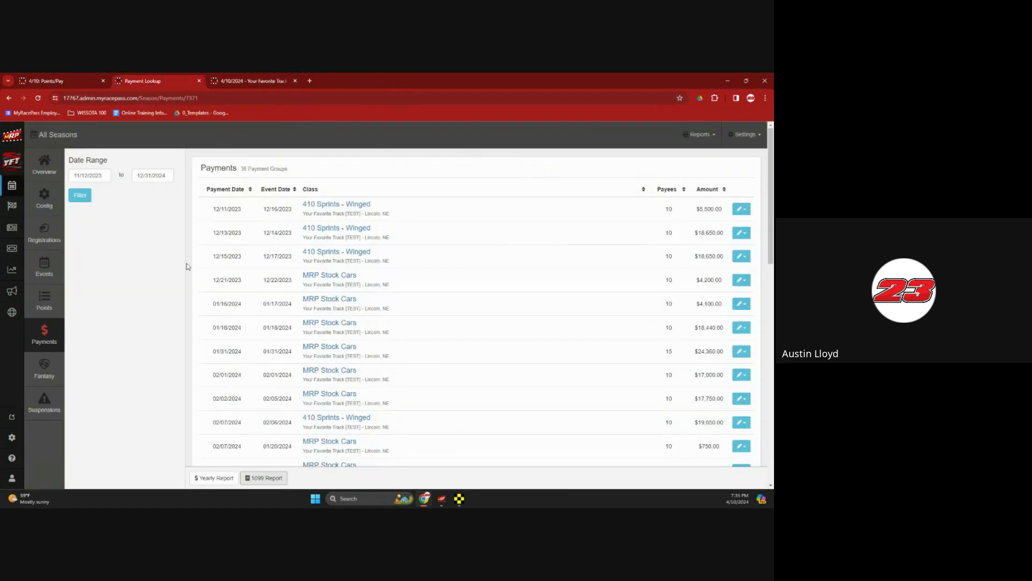